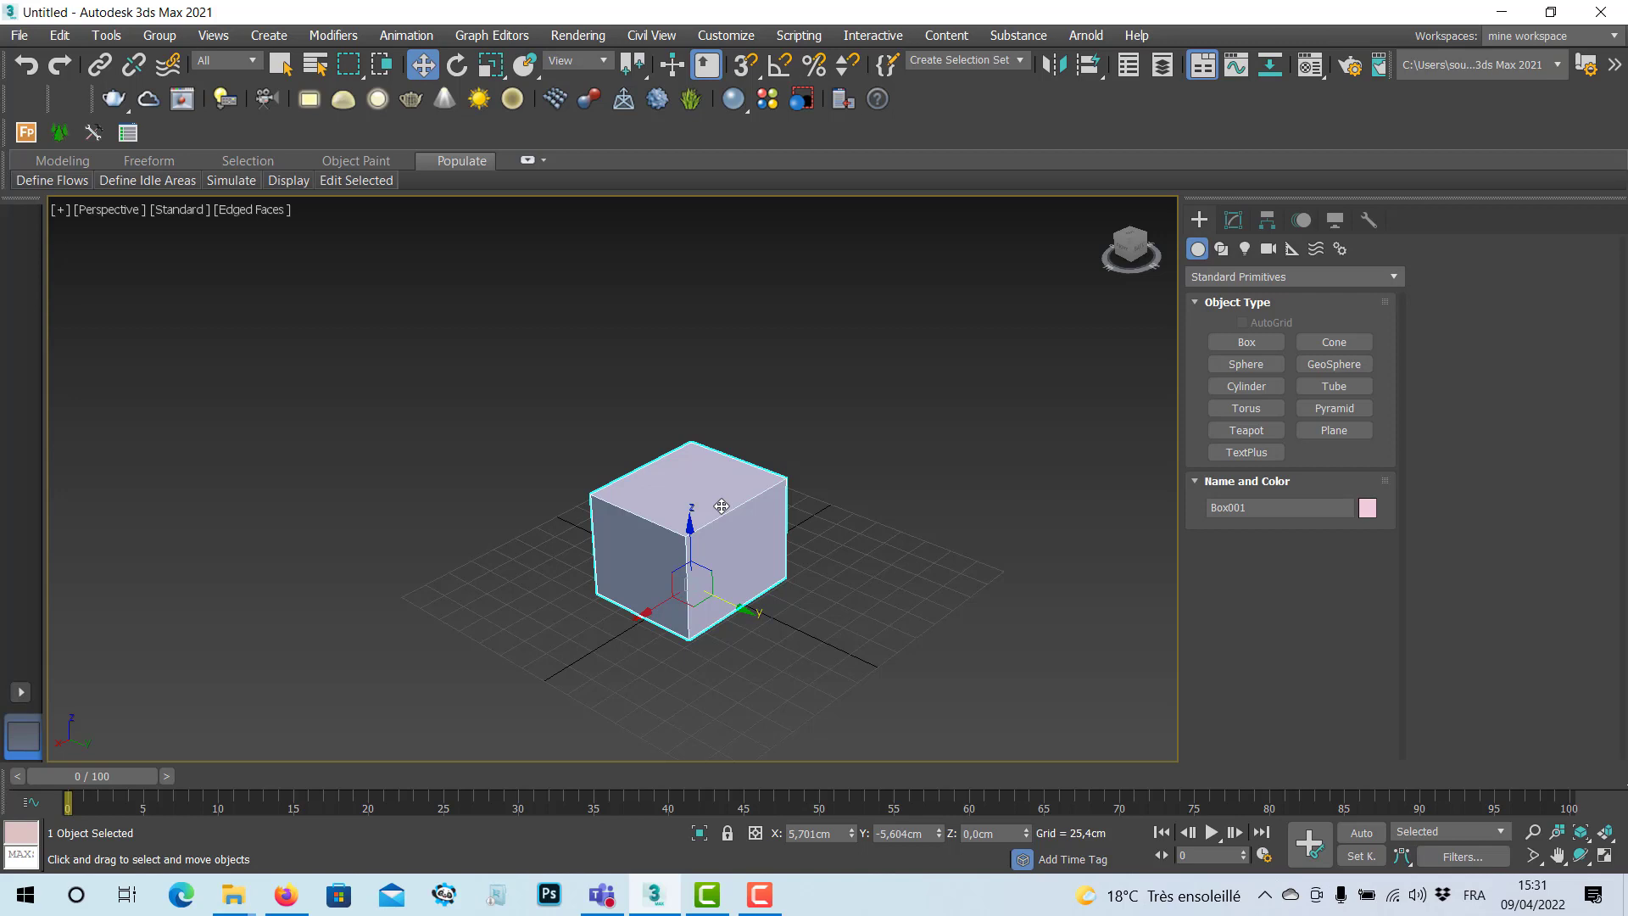
Delete the existing box and draw a new box about 100 cm long, 83 cm wide and 102 cm high on the grid.
{"action": "key", "text": "Delete"}
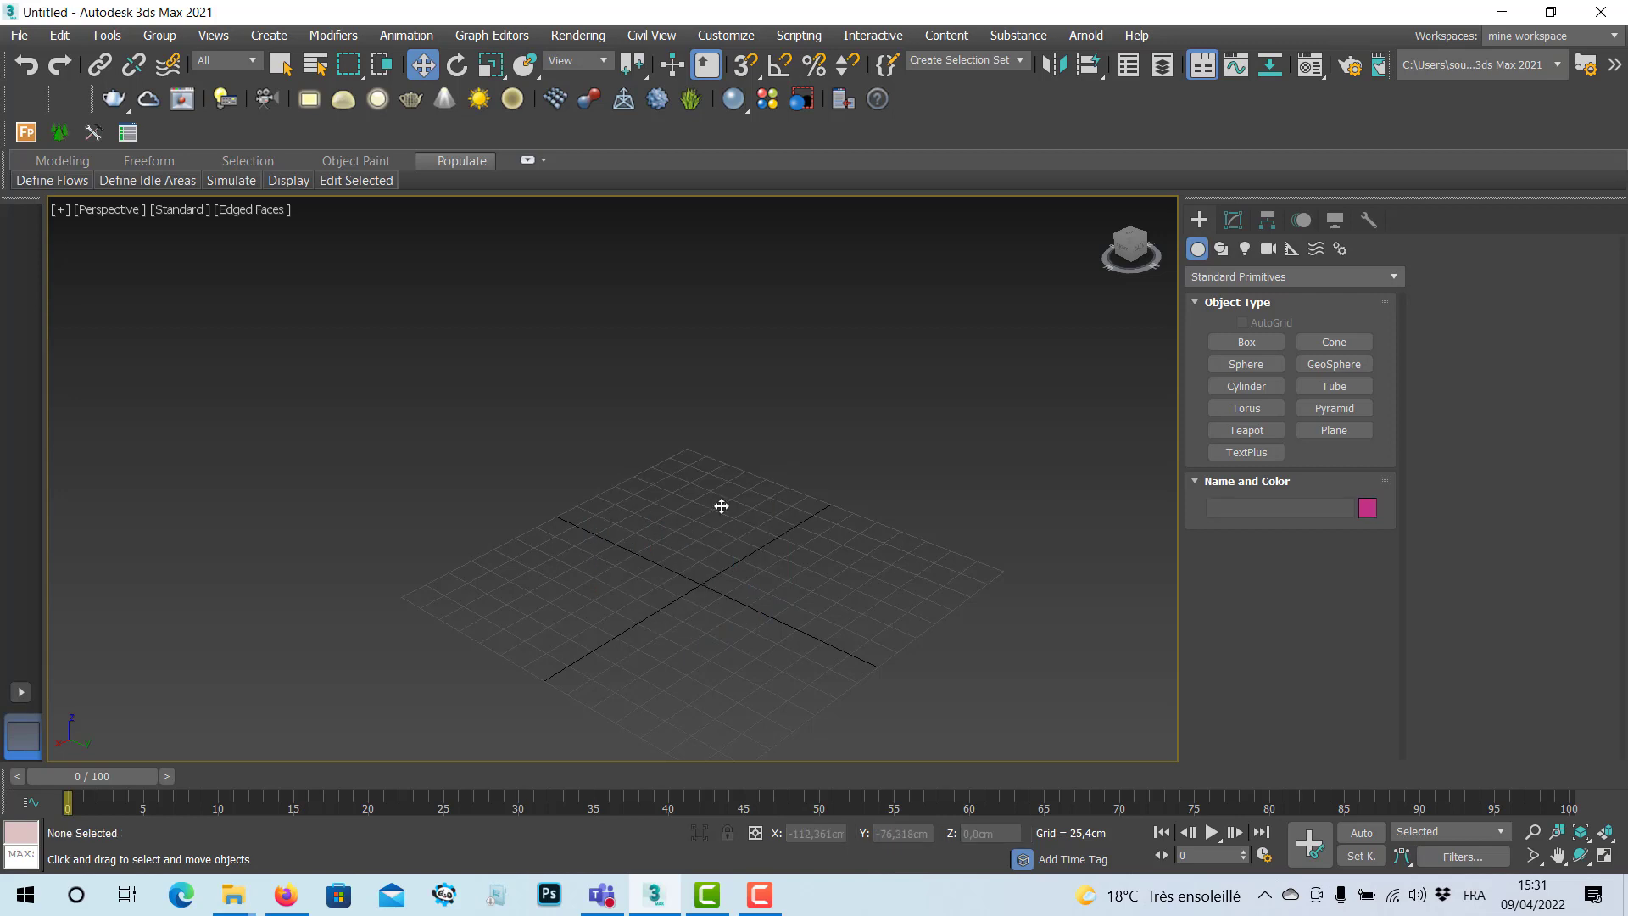
{"action": "left_click", "coordinate": [1245, 343]}
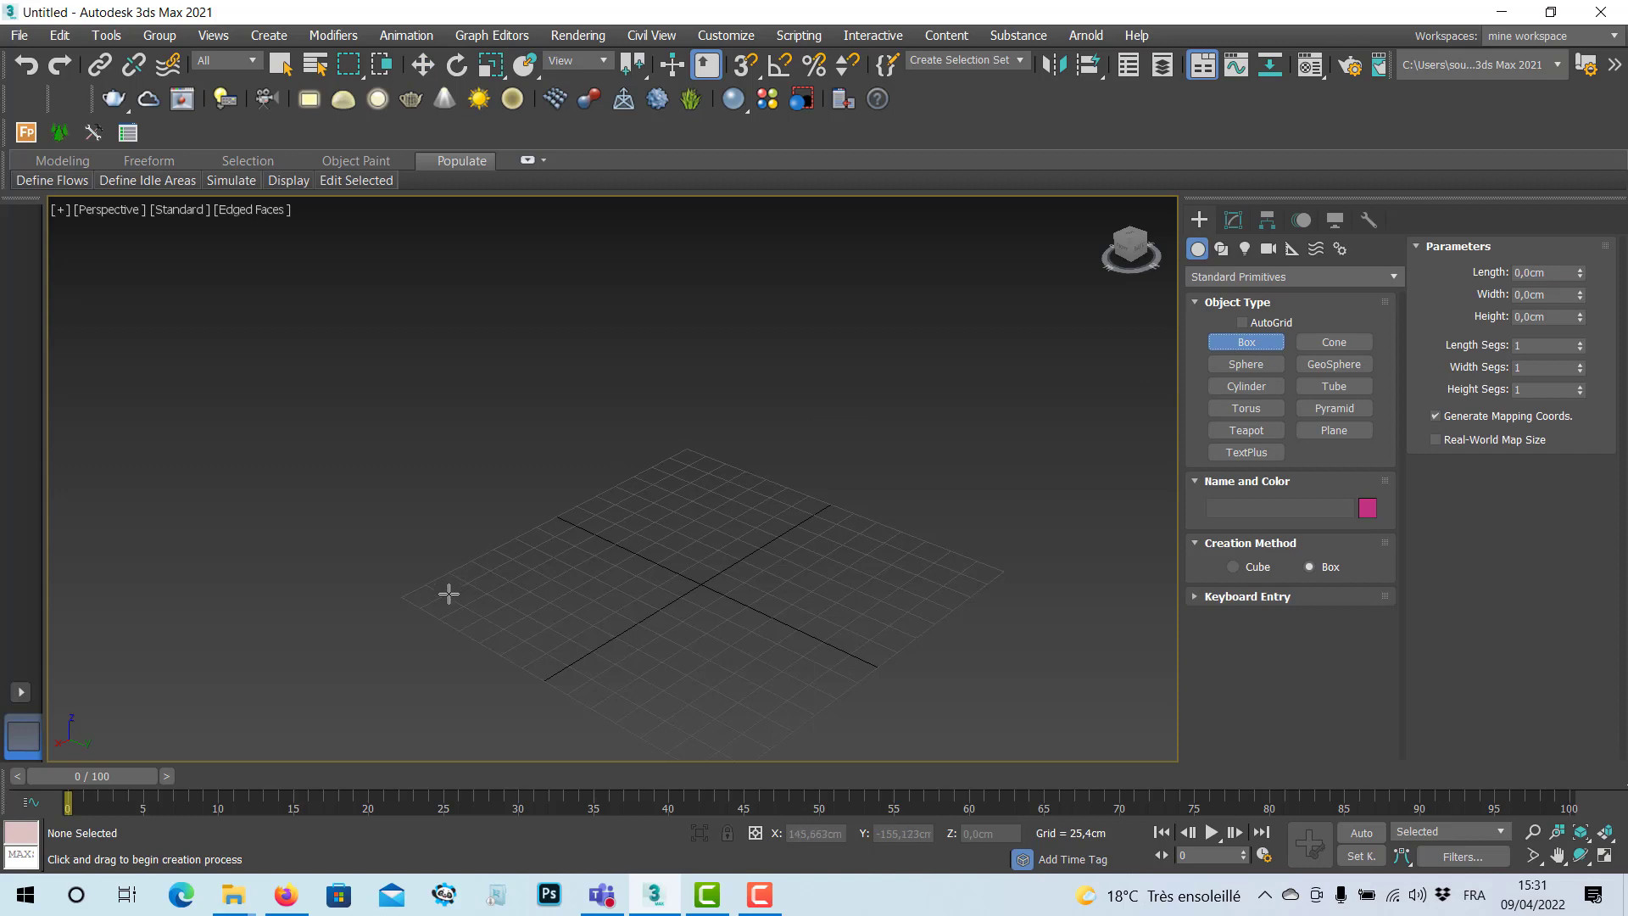
{"action": "left_click_drag", "start_coordinate": [449, 592], "coordinate": [603, 595]}
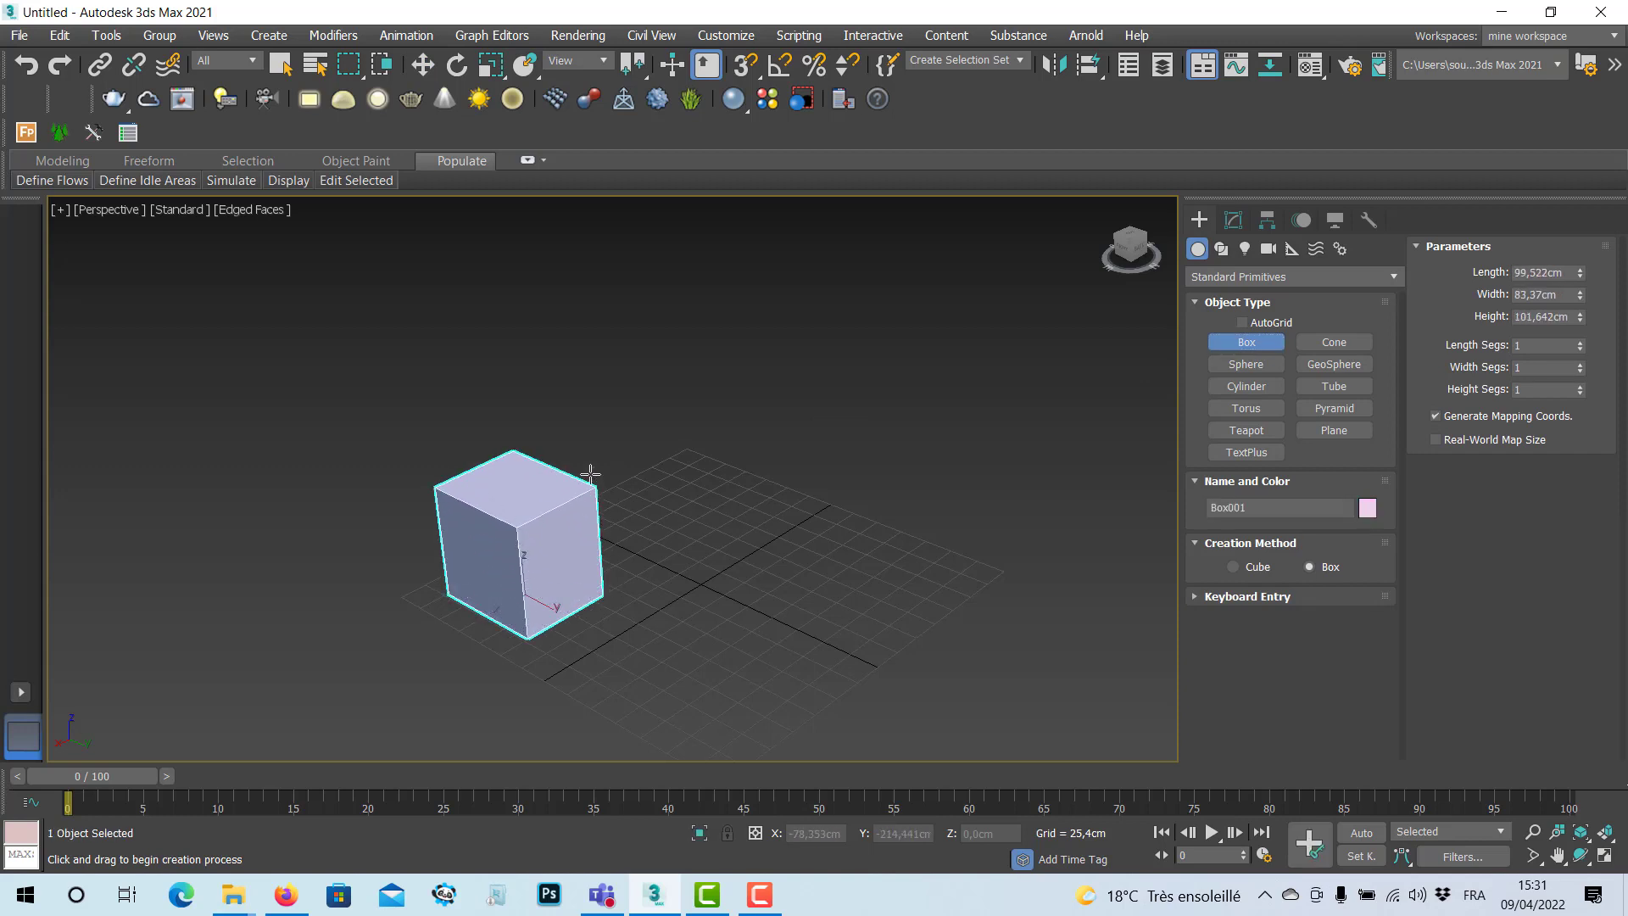
{"action": "left_click", "coordinate": [591, 472]}
{"action": "middle_click_drag", "start_coordinate": [617, 550], "coordinate": [642, 509]}
{"action": "scroll", "coordinate": [642, 509], "scroll_direction": "up", "scroll_amount": 2}
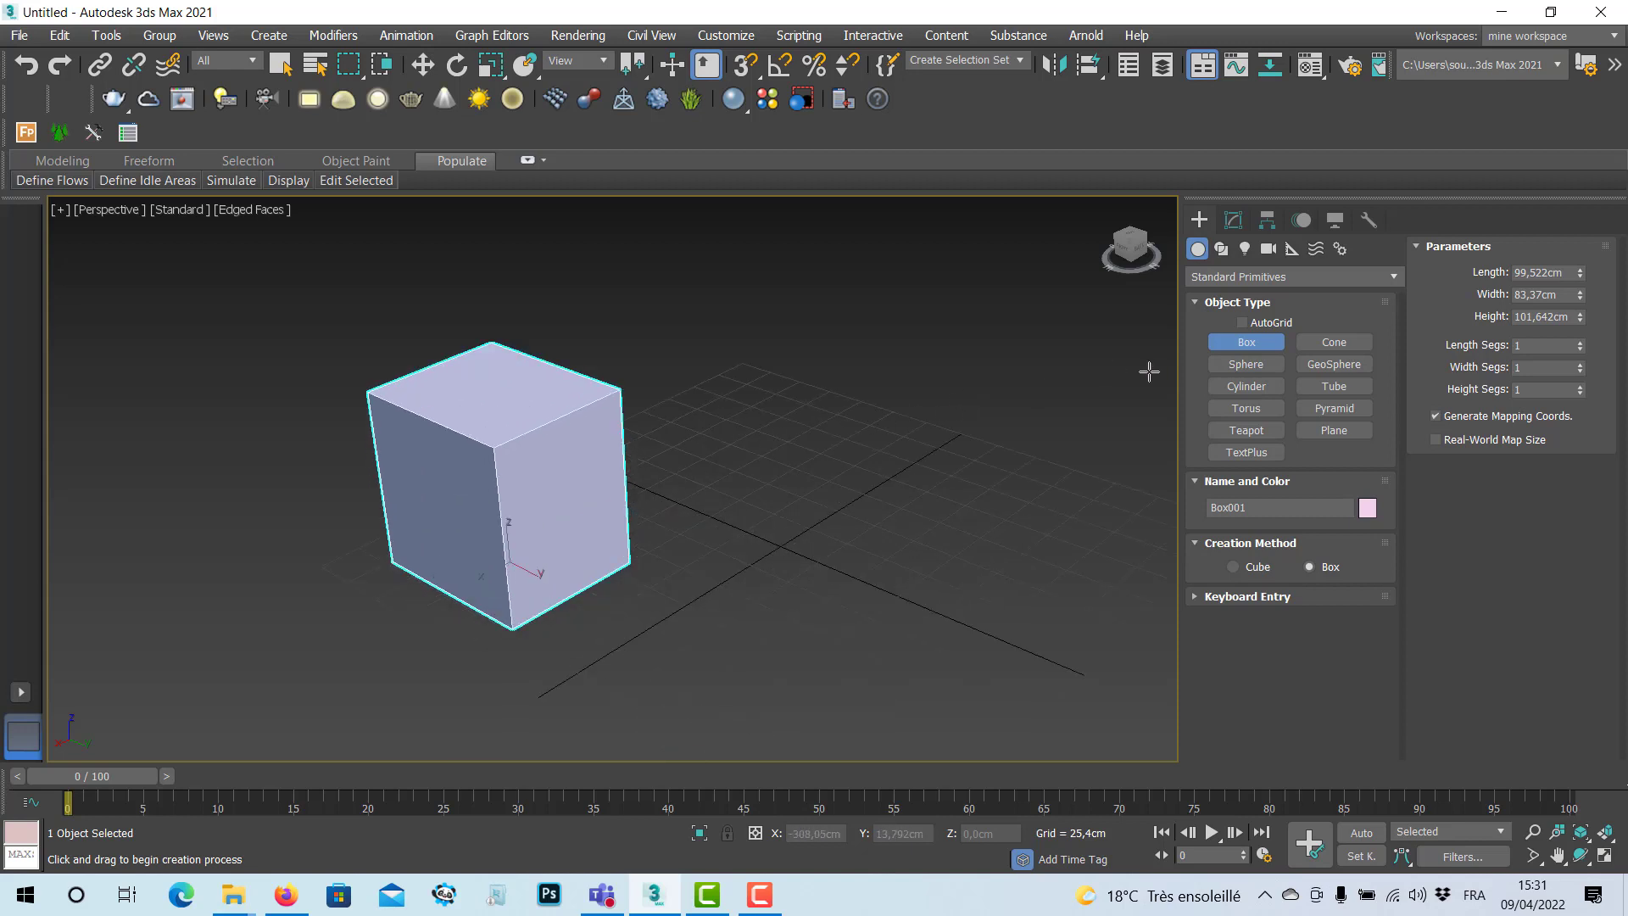
Create a second box at the origin by numeric entry, with length, width and height each 20 cm.
{"action": "left_click", "coordinate": [1247, 342]}
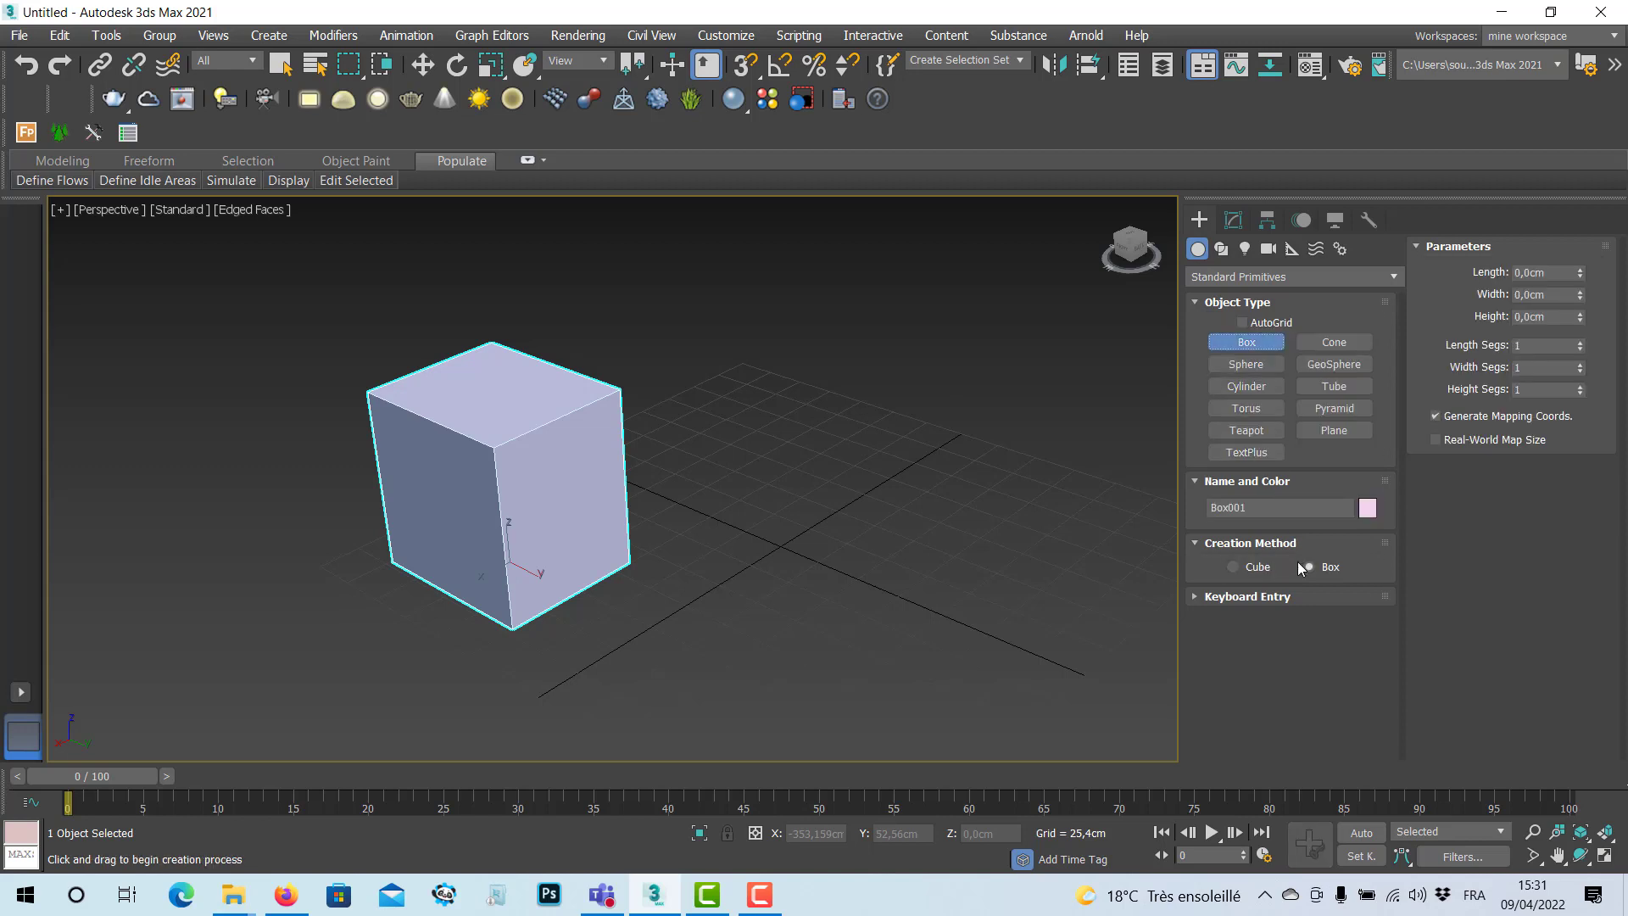
{"action": "left_click", "coordinate": [1247, 597]}
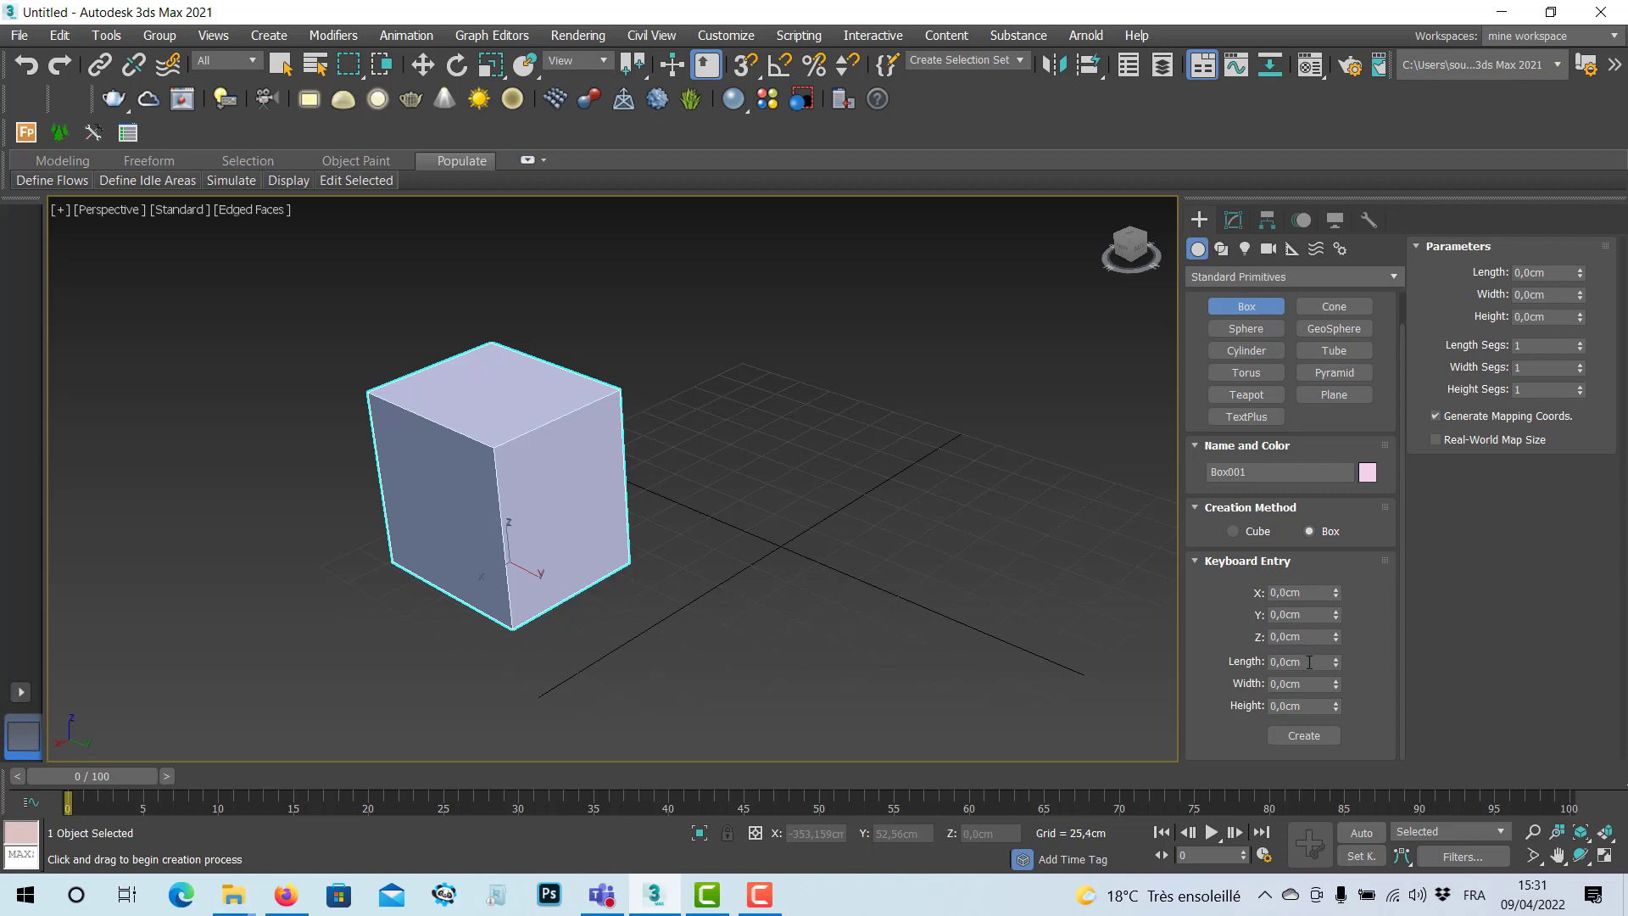
{"action": "left_click", "coordinate": [1310, 662]}
{"action": "key", "text": "Tab"}
{"action": "key", "text": "Tab"}
{"action": "key", "text": "Tab"}
{"action": "left_click", "coordinate": [1313, 660]}
{"action": "key", "text": "Tab"}
{"action": "key", "text": "shift+Tab"}
{"action": "type", "text": "20"}
{"action": "key", "text": "Tab"}
{"action": "type", "text": "20"}
{"action": "key", "text": "Tab"}
{"action": "type", "text": "20"}
{"action": "left_click", "coordinate": [1312, 734]}
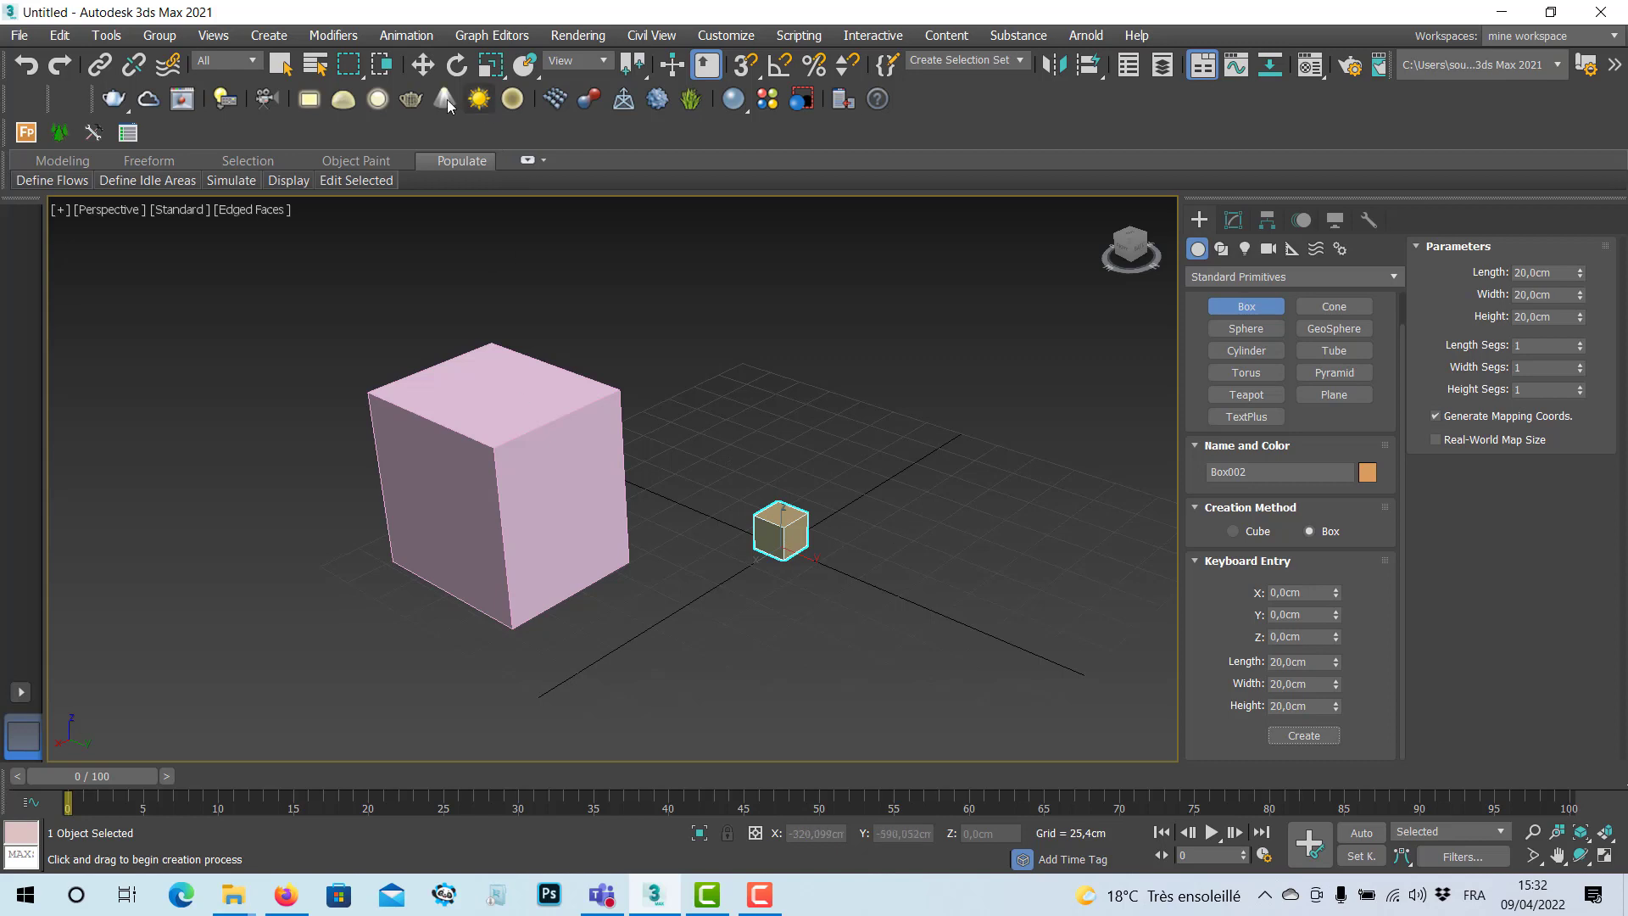
Select both boxes together and delete them from the scene.
{"action": "left_click", "coordinate": [422, 64]}
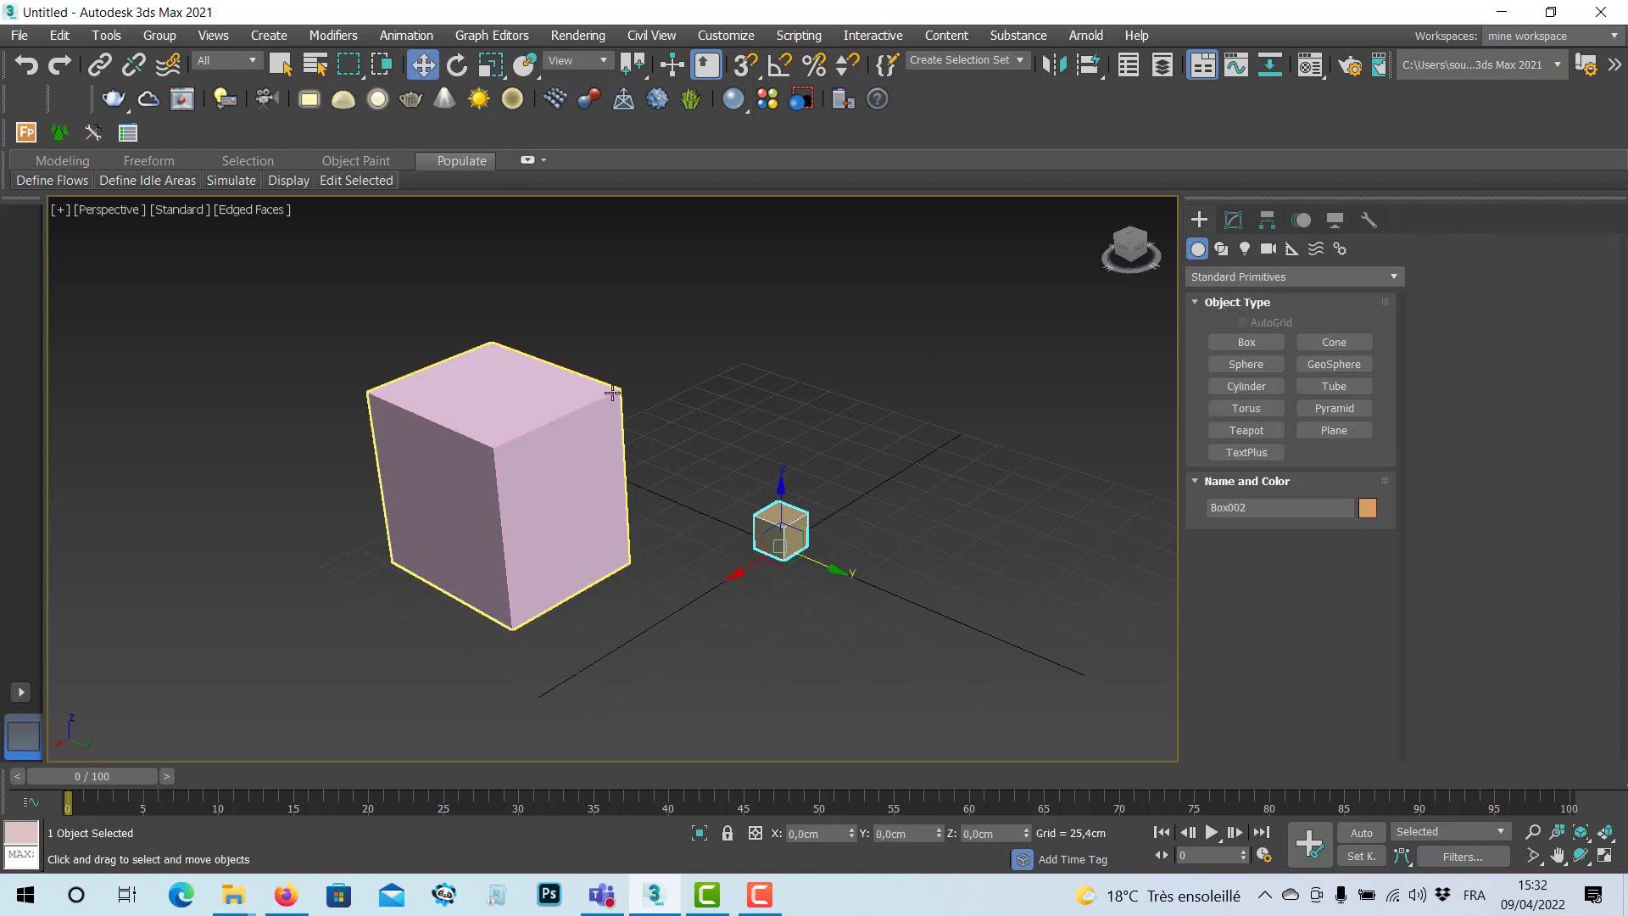
{"action": "left_click", "coordinate": [861, 499]}
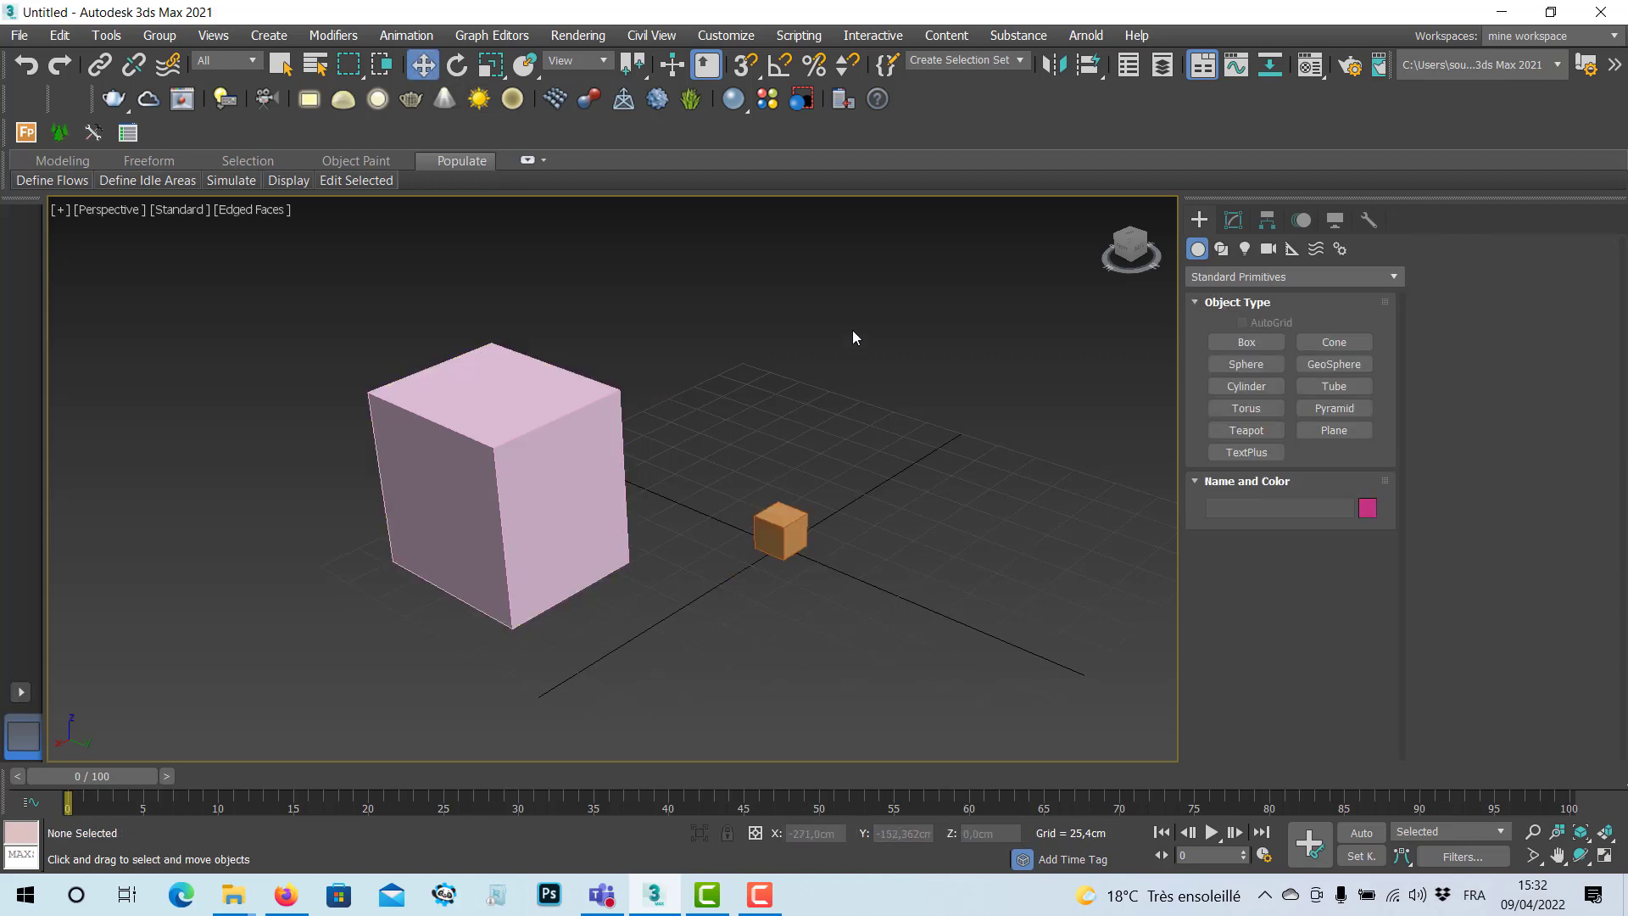
{"action": "left_click_drag", "start_coordinate": [852, 329], "coordinate": [882, 401]}
{"action": "middle_click_drag", "start_coordinate": [811, 373], "coordinate": [821, 389]}
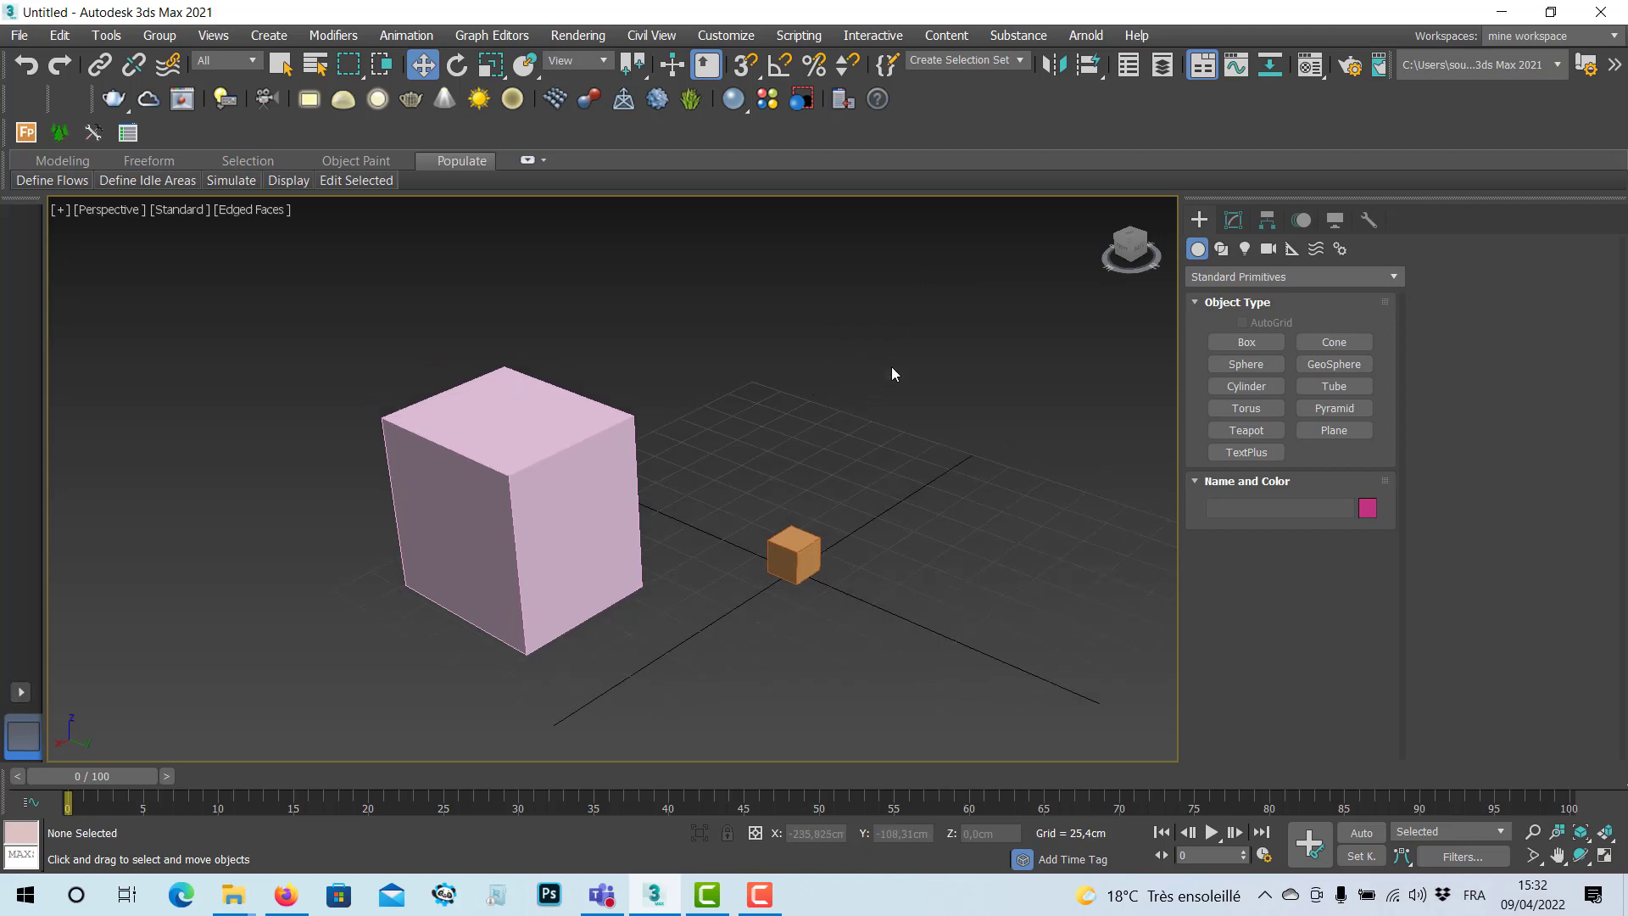
{"action": "left_click_drag", "start_coordinate": [665, 469], "coordinate": [377, 624]}
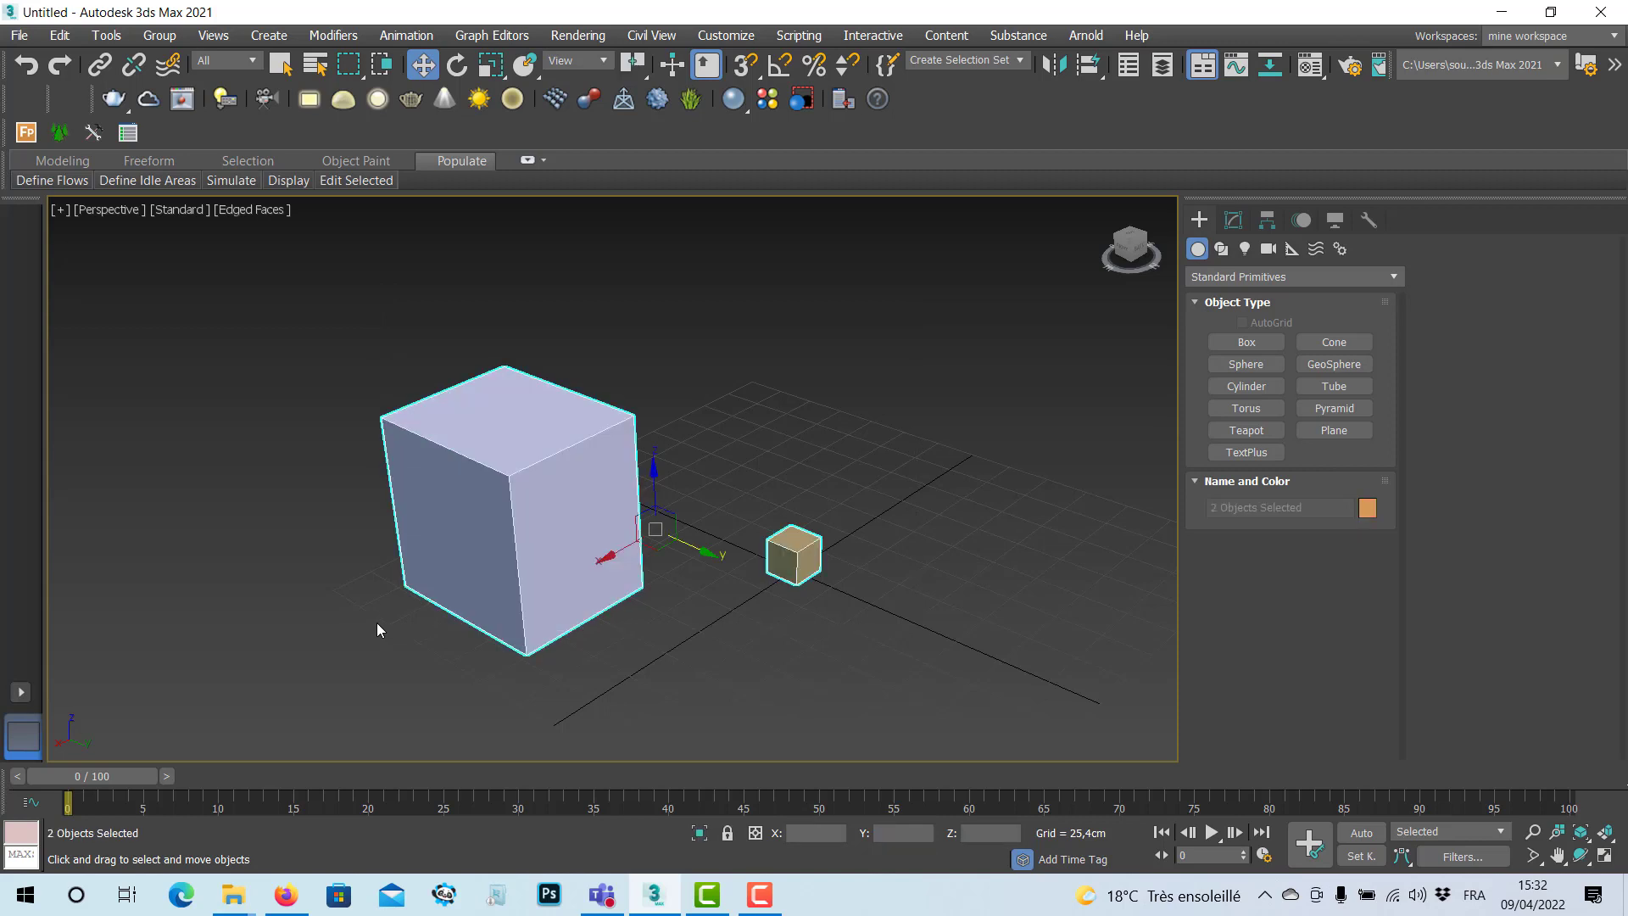
{"action": "key", "text": "Delete"}
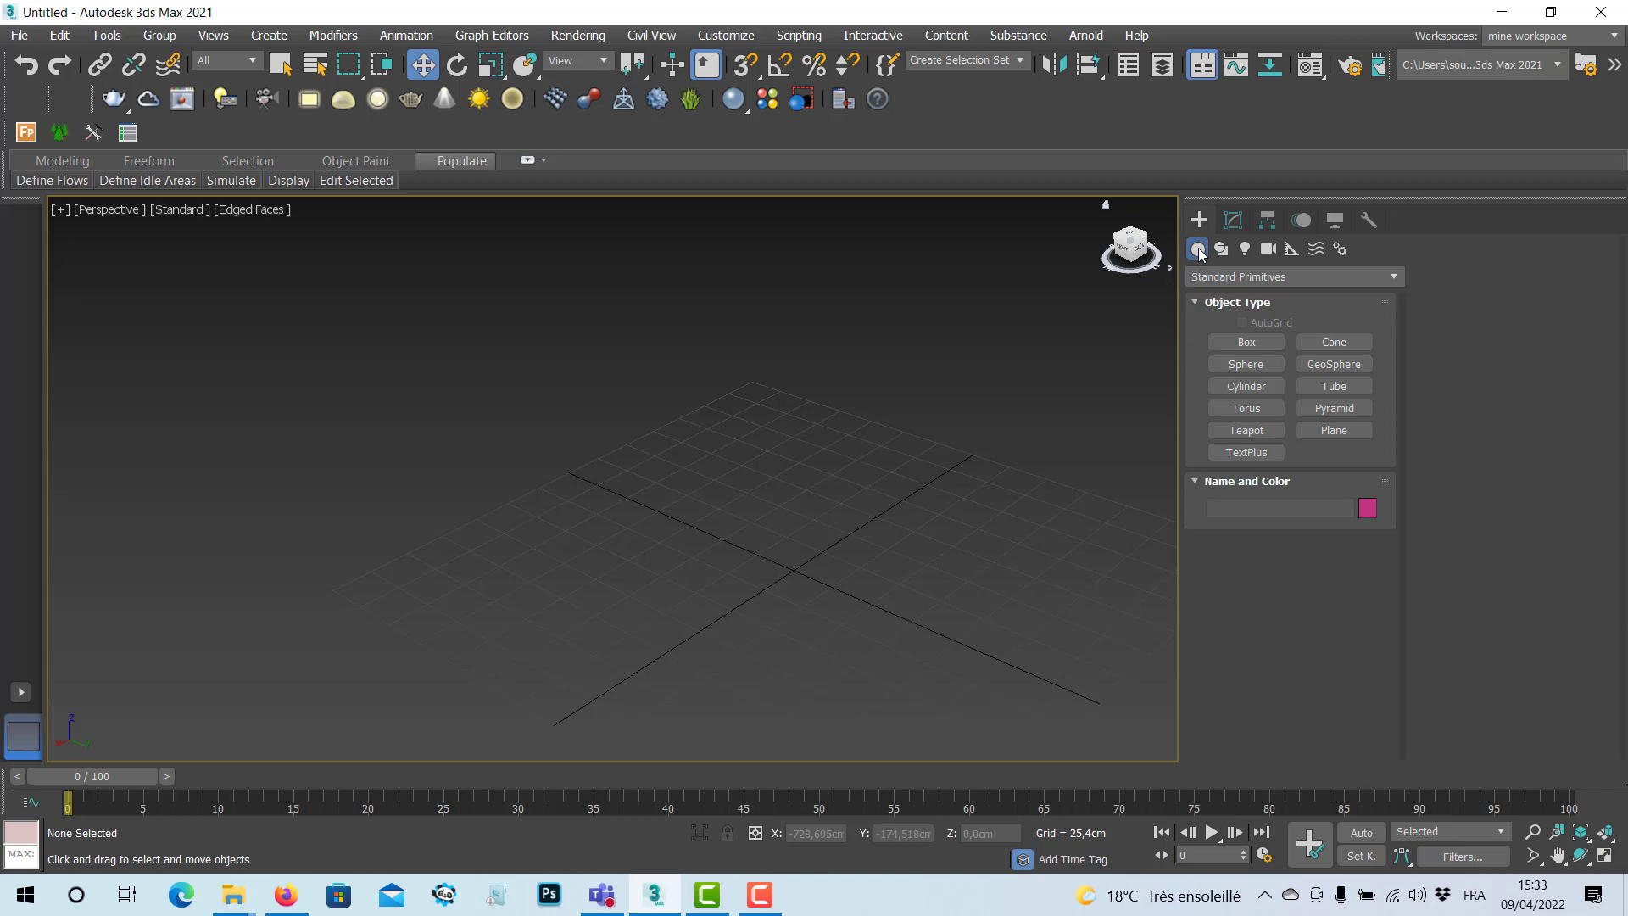
Draw a box near the grid centre about 71 cm long, 175 cm wide and 108 cm high.
{"action": "left_click", "coordinate": [1259, 341]}
{"action": "middle_click_drag", "start_coordinate": [767, 473], "coordinate": [641, 436]}
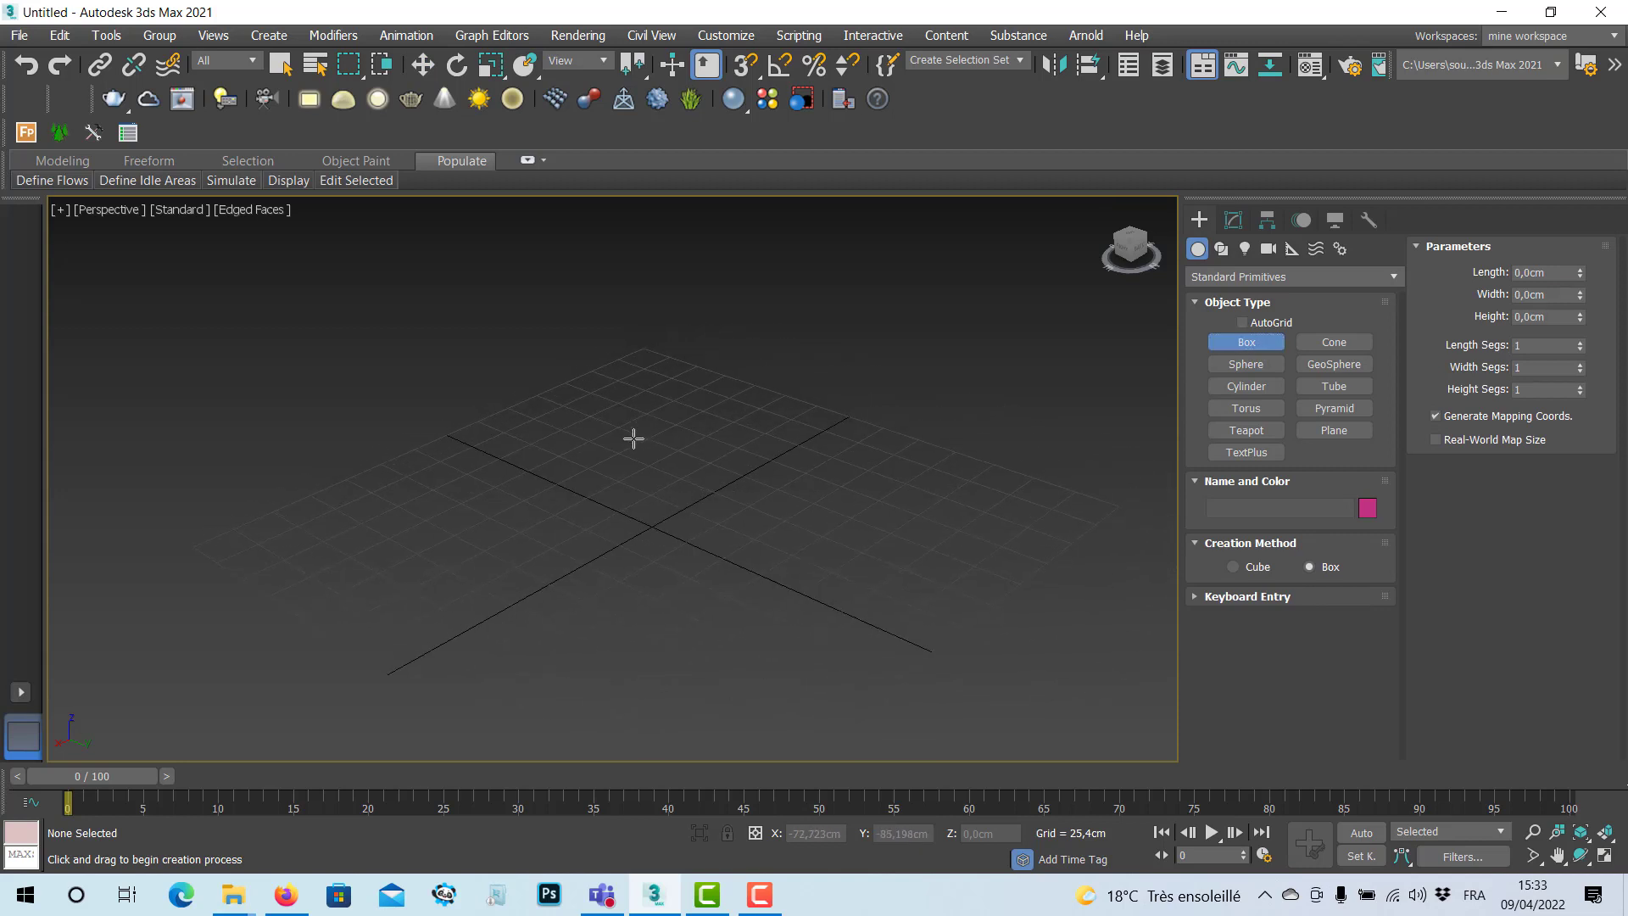
{"action": "left_click_drag", "start_coordinate": [668, 467], "coordinate": [527, 622]}
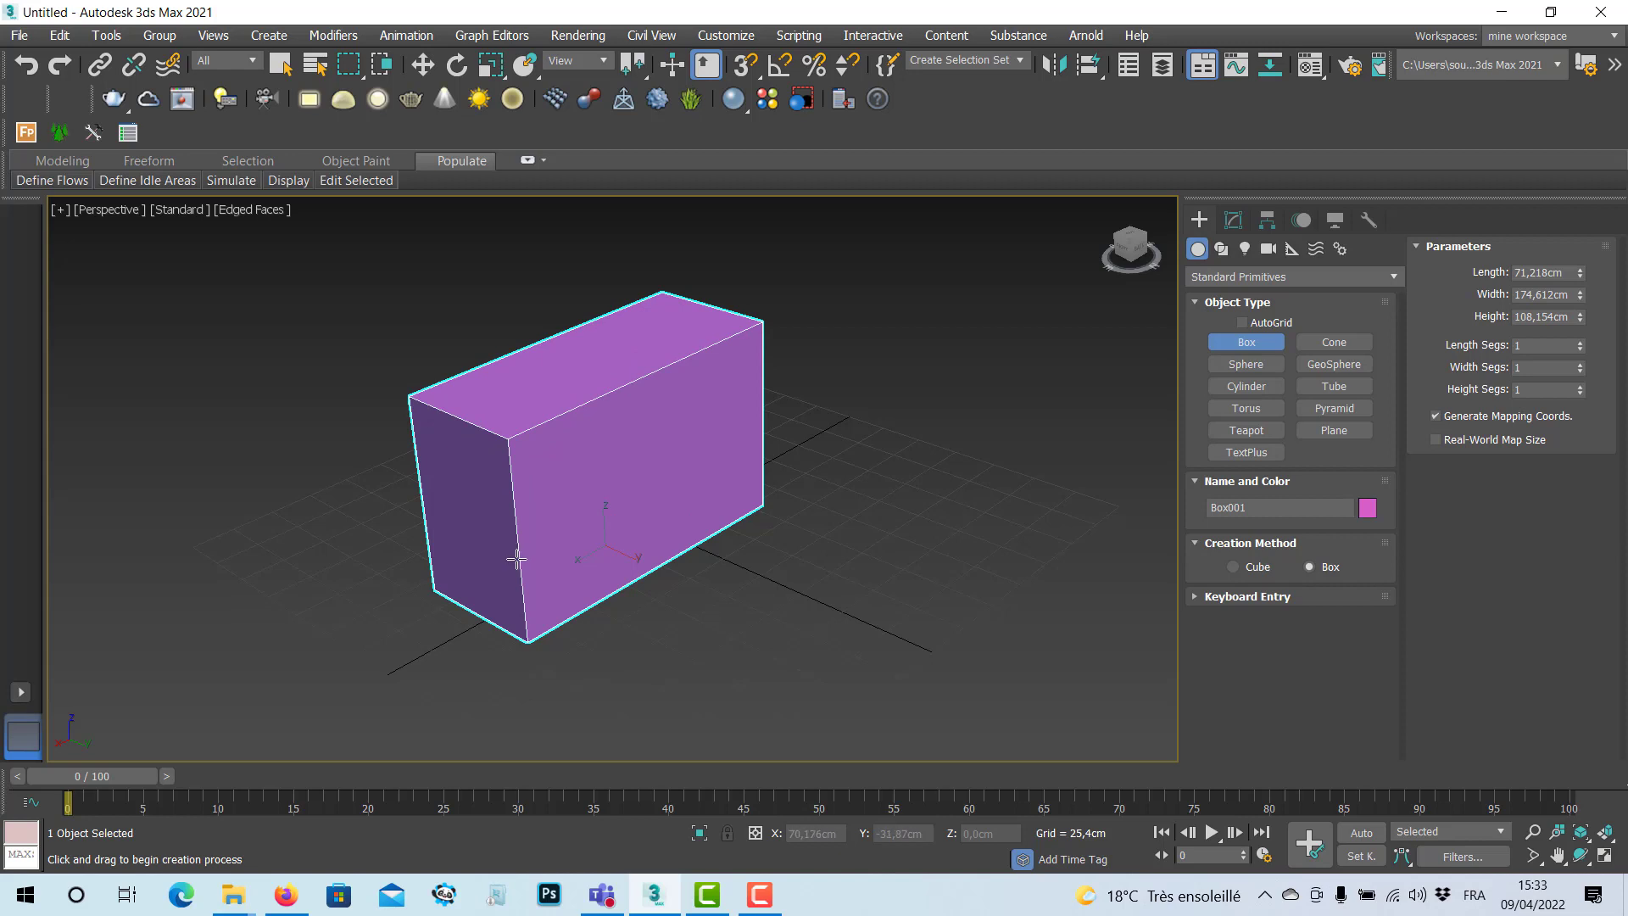
Reselect the box and increase its length to about 130 cm in its modification parameters.
{"action": "left_click", "coordinate": [1234, 223]}
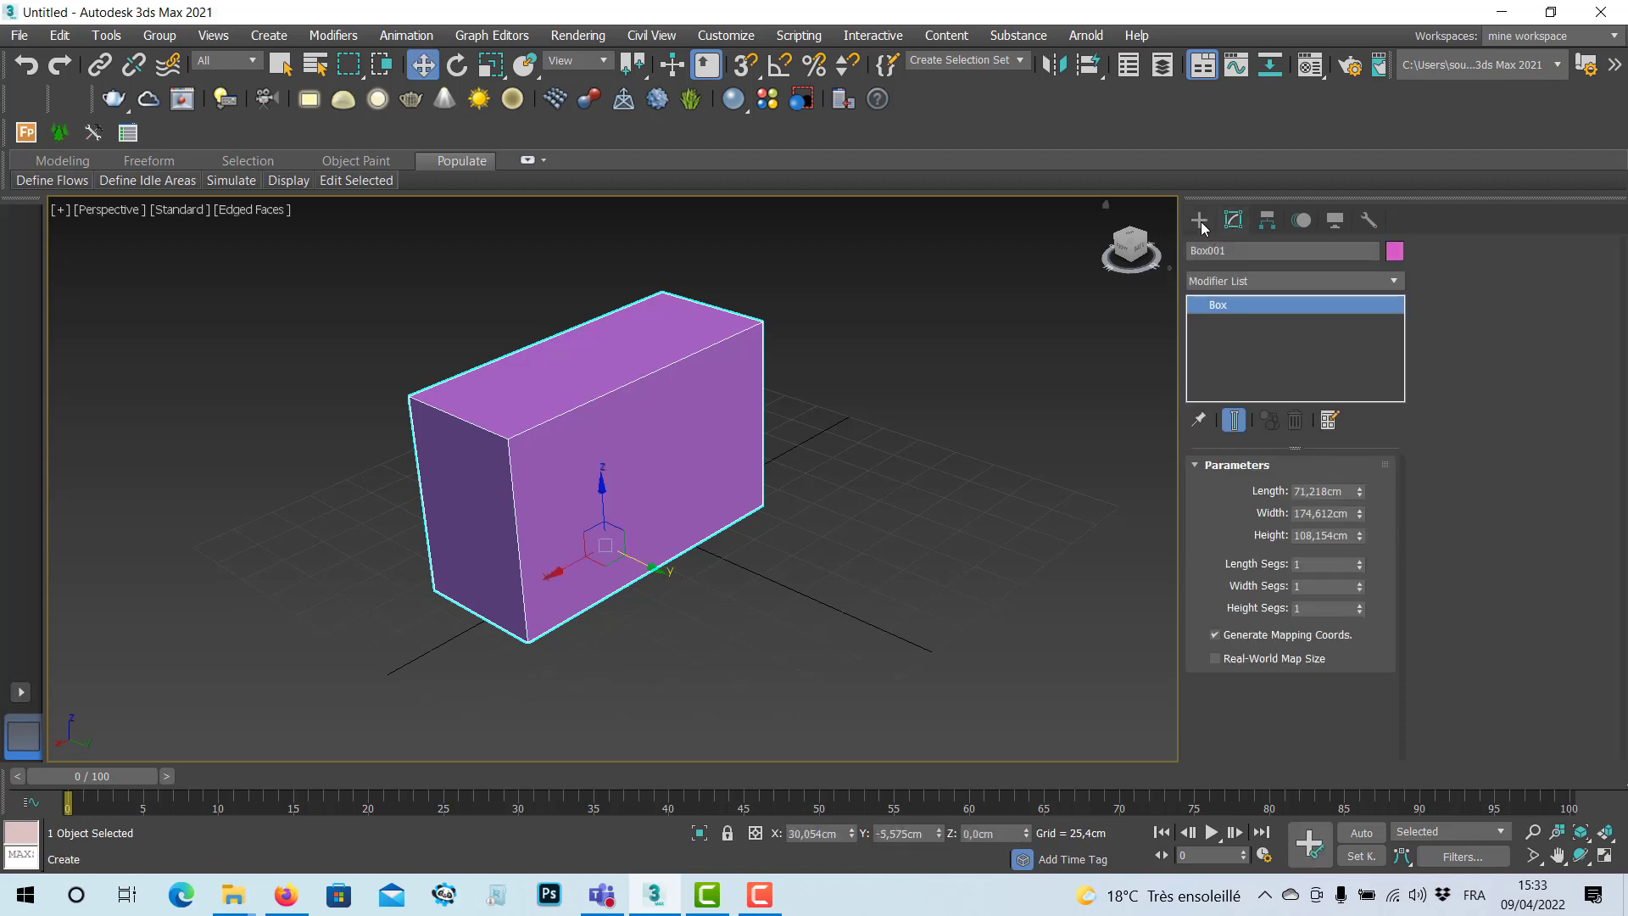
{"action": "left_click", "coordinate": [1201, 222]}
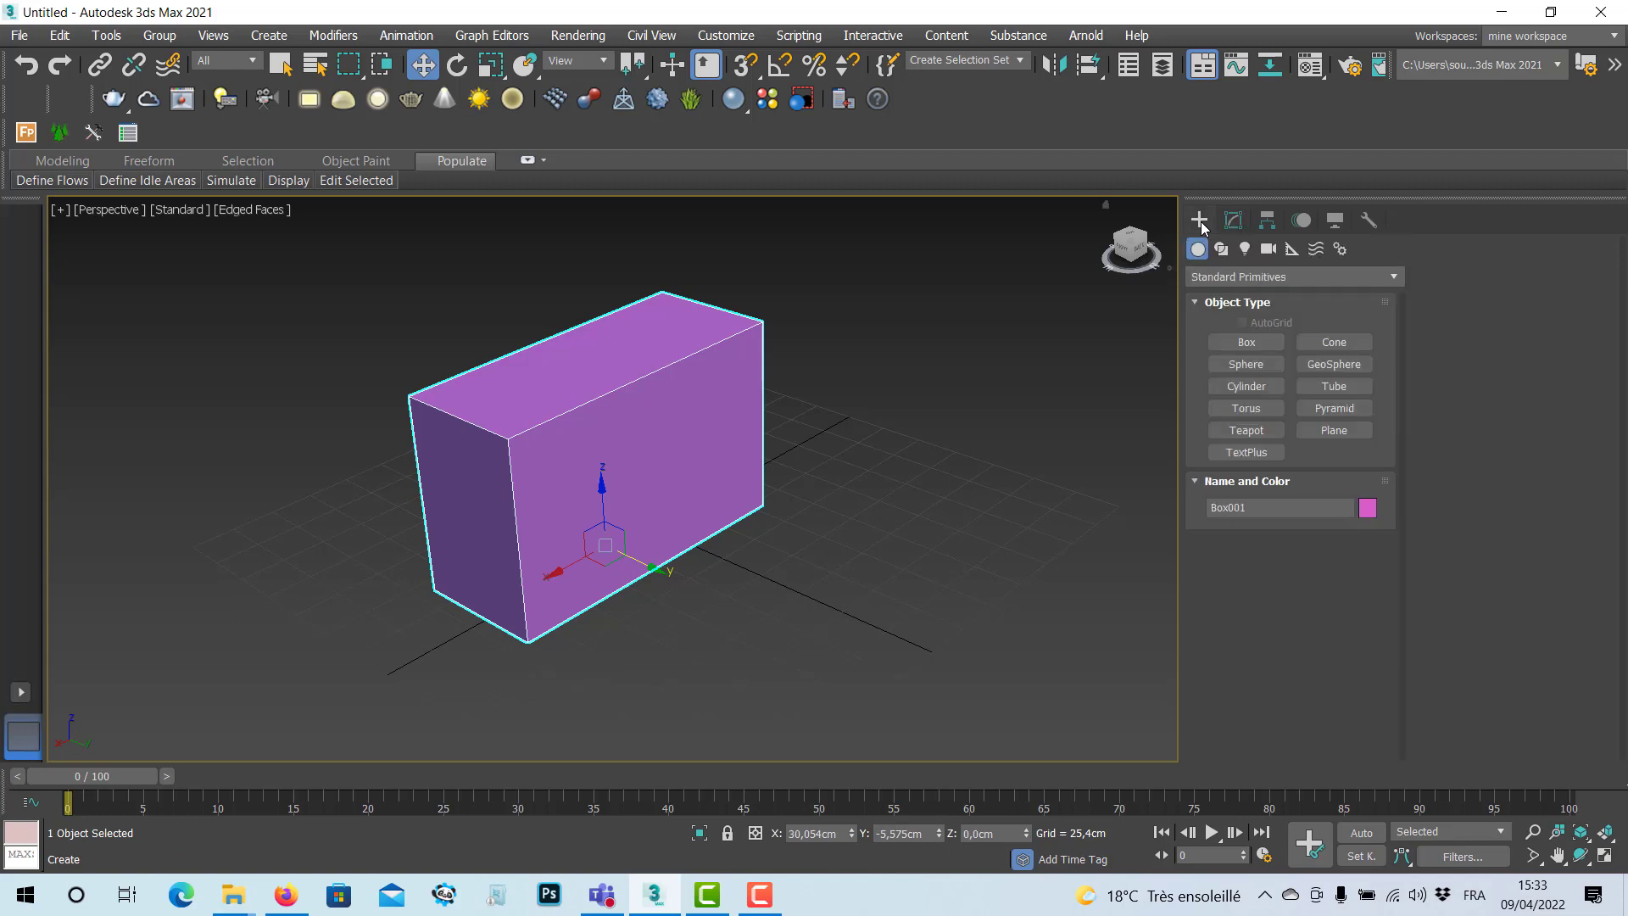
{"action": "left_click", "coordinate": [1234, 222]}
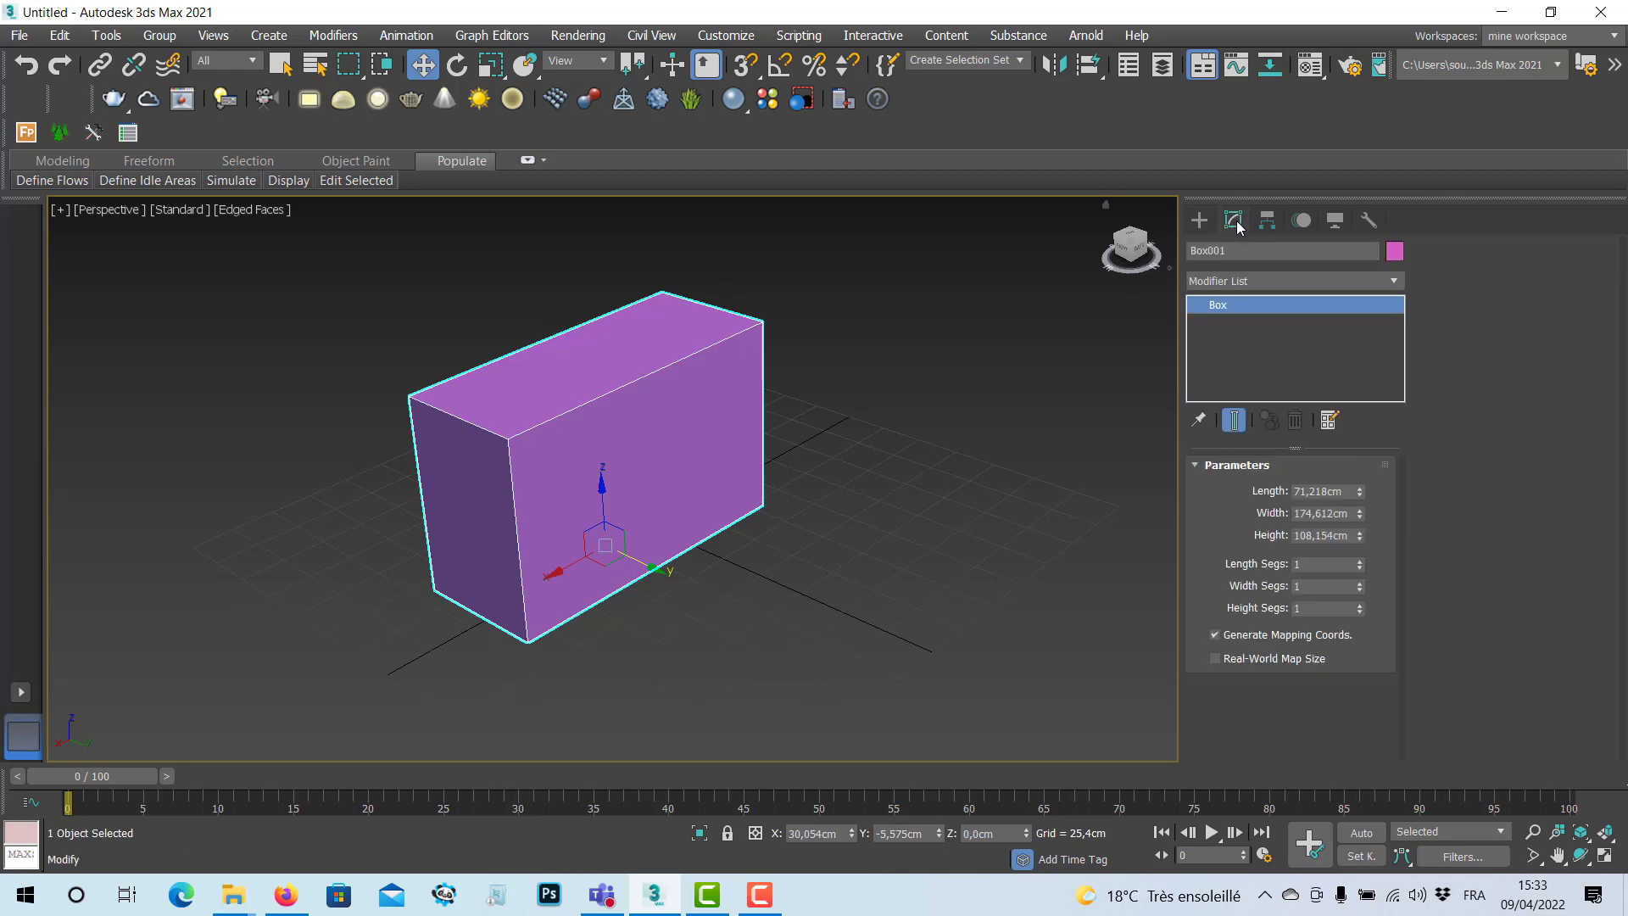
{"action": "left_click", "coordinate": [899, 446]}
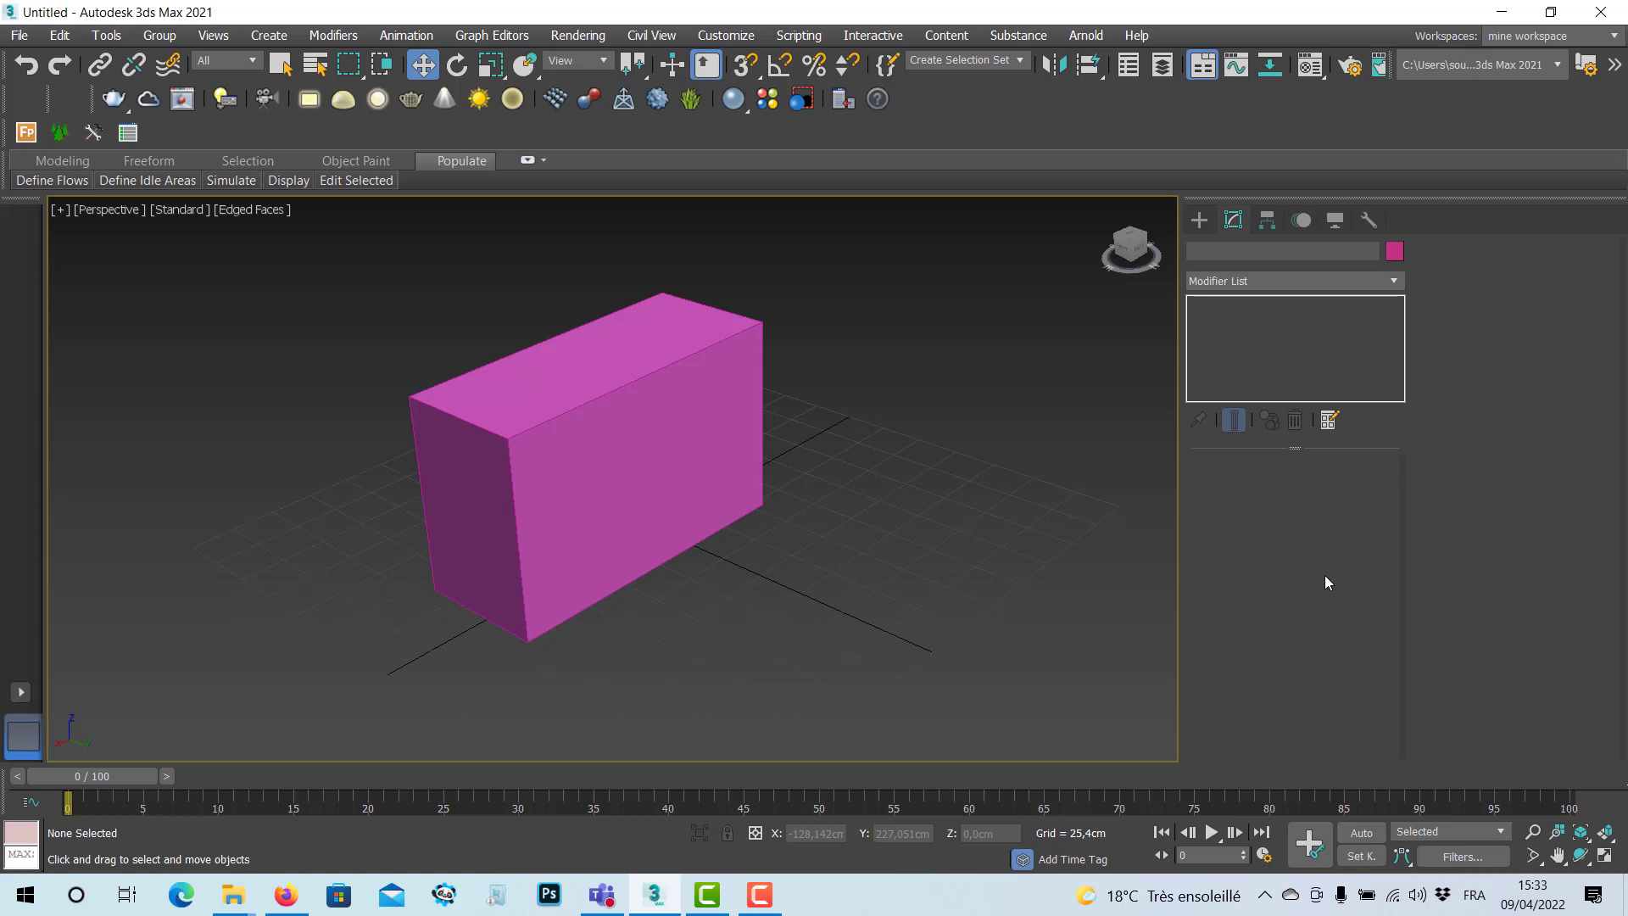
{"action": "left_click", "coordinate": [634, 446]}
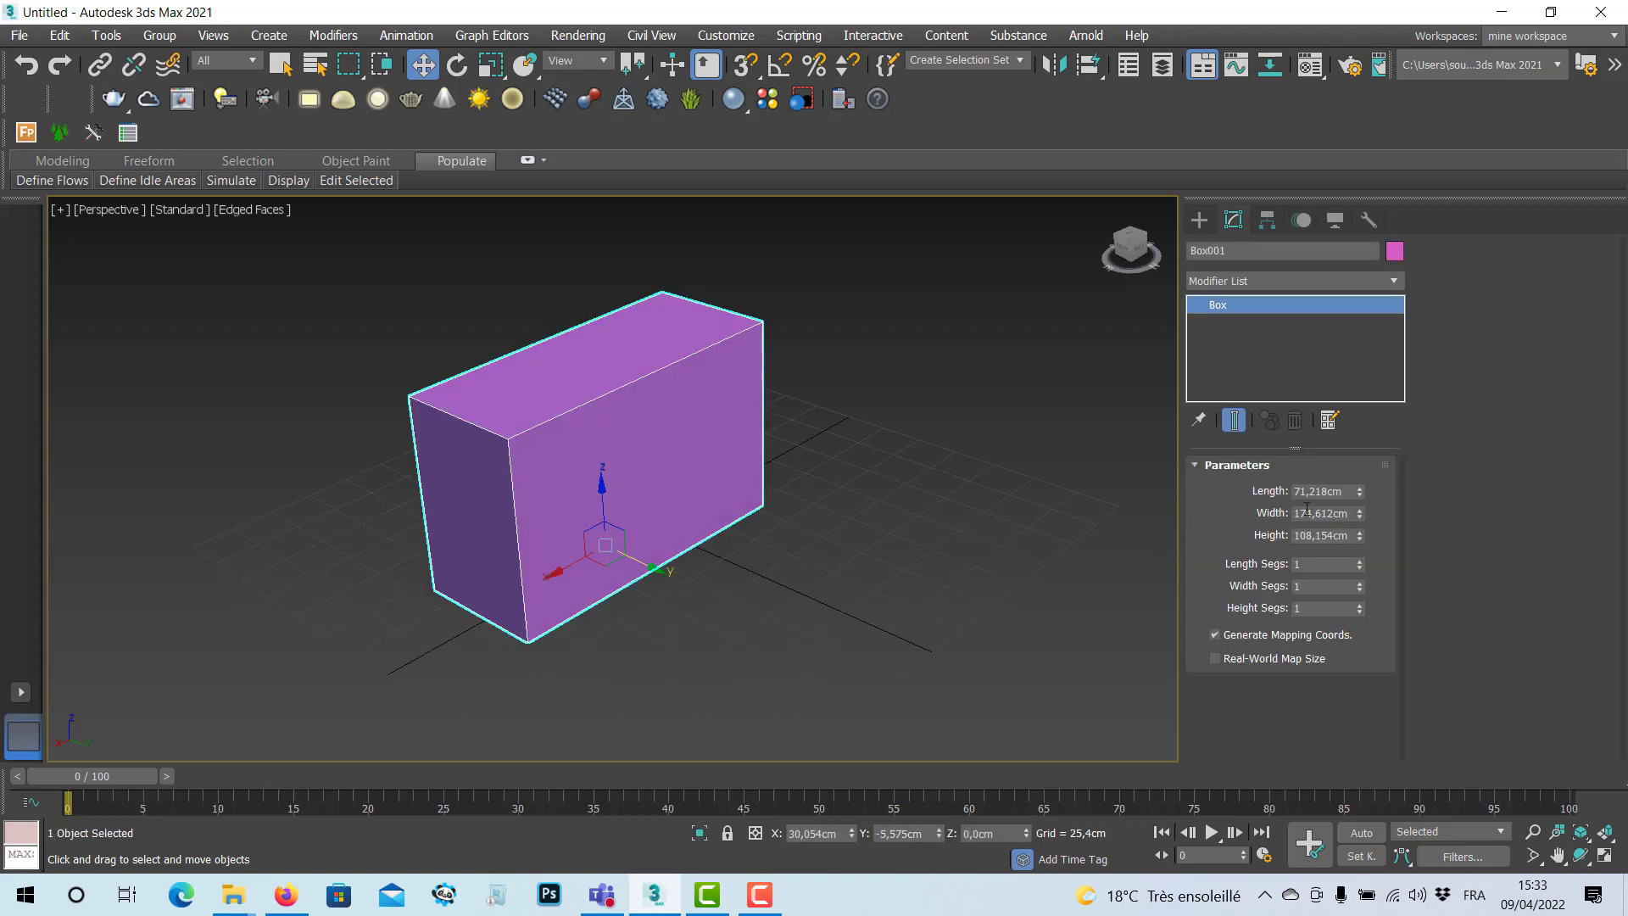
{"action": "left_click_drag", "start_coordinate": [1361, 491], "coordinate": [1358, 424]}
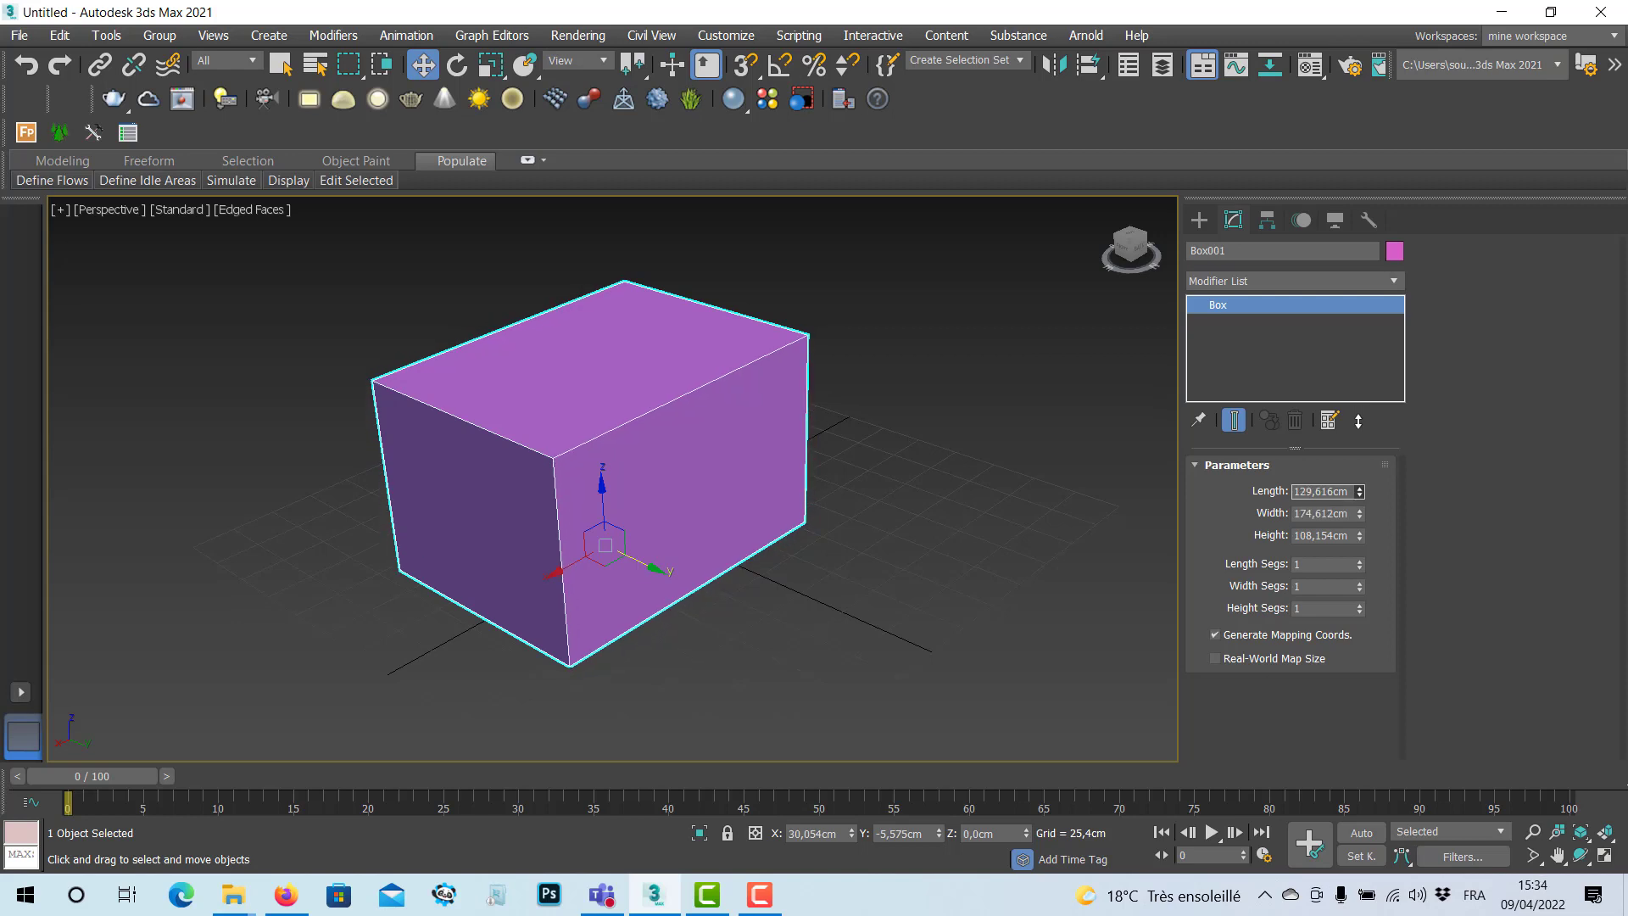
Set the box's length, width and height to 100 cm each.
{"action": "left_click", "coordinate": [1320, 491]}
{"action": "type", "text": "100"}
{"action": "key", "text": "Tab"}
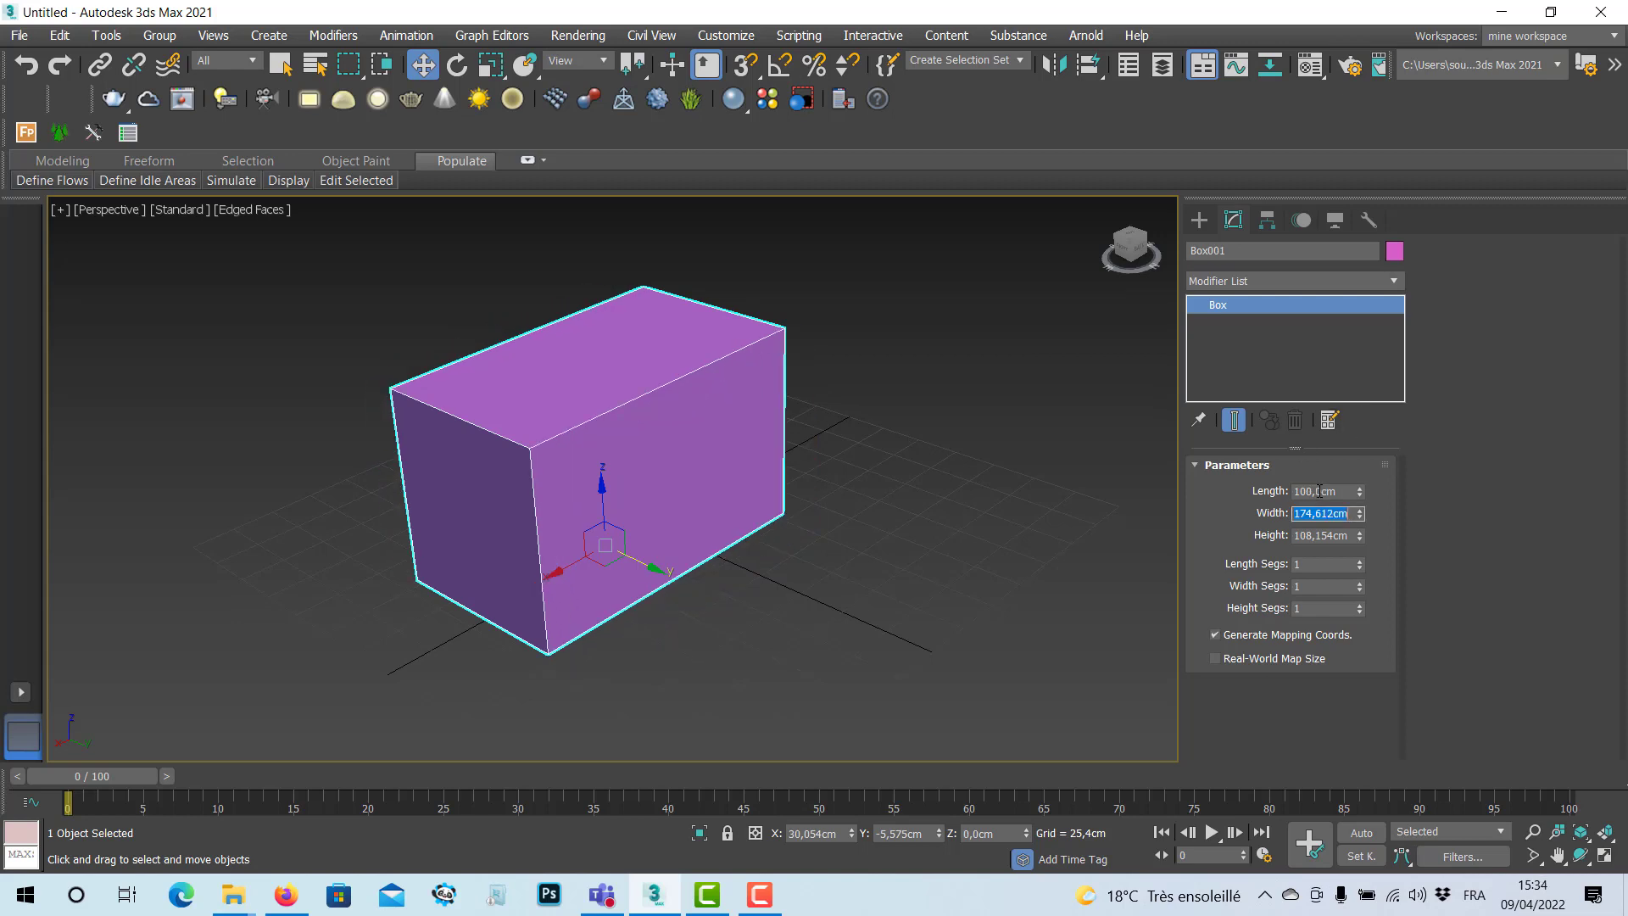
{"action": "type", "text": "100"}
{"action": "key", "text": "Tab"}
{"action": "type", "text": "100"}
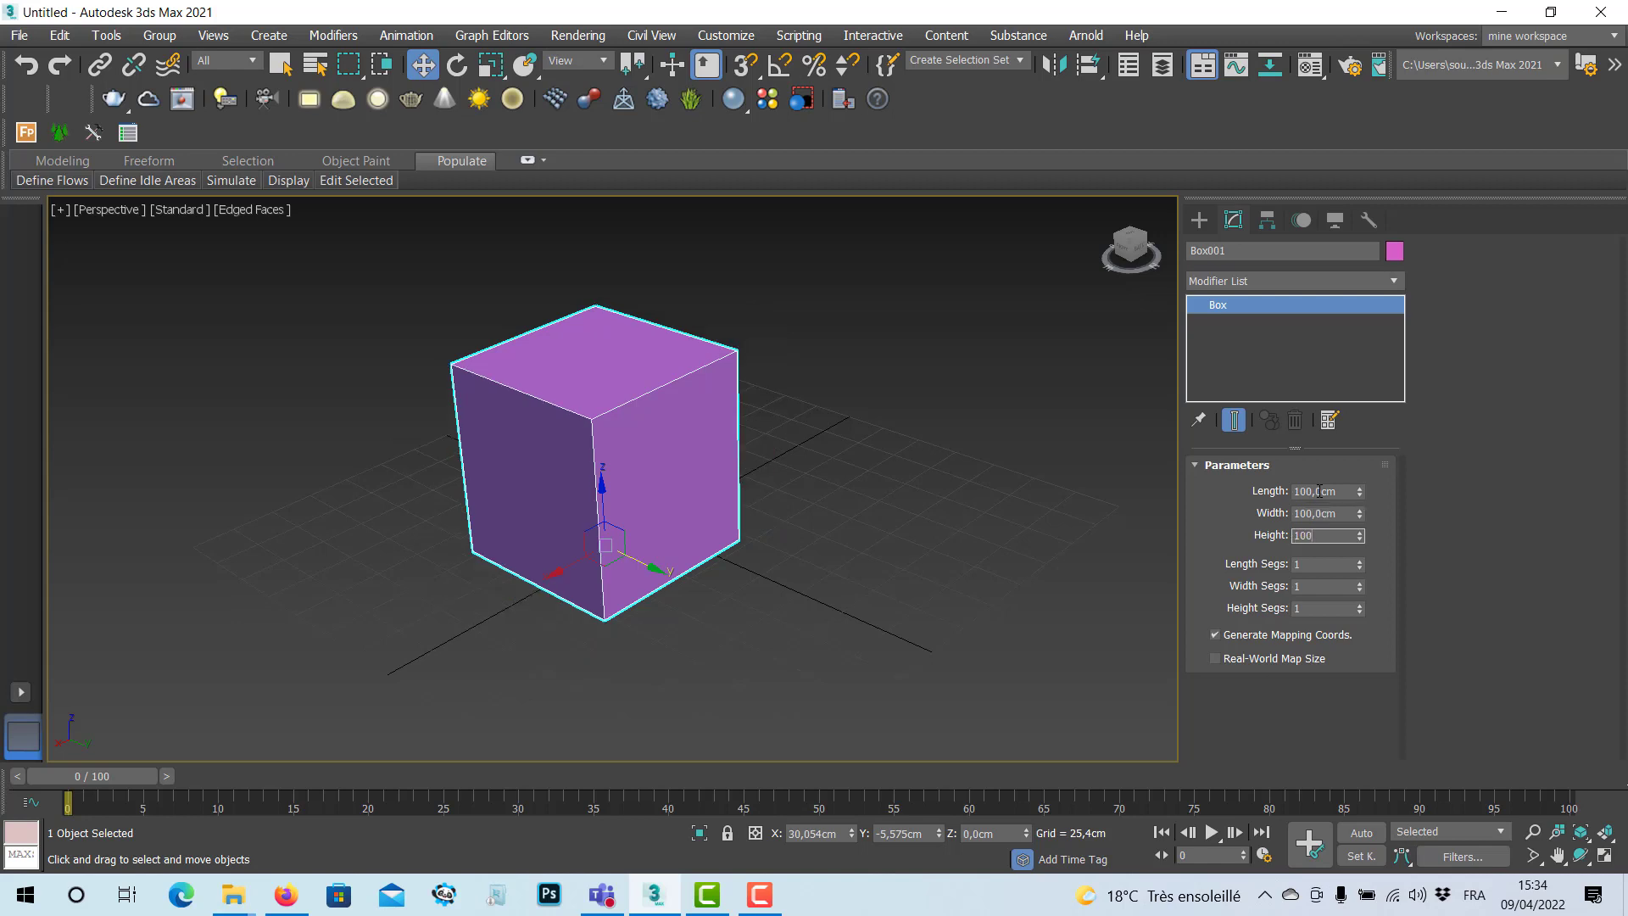
{"action": "key", "text": "Return"}
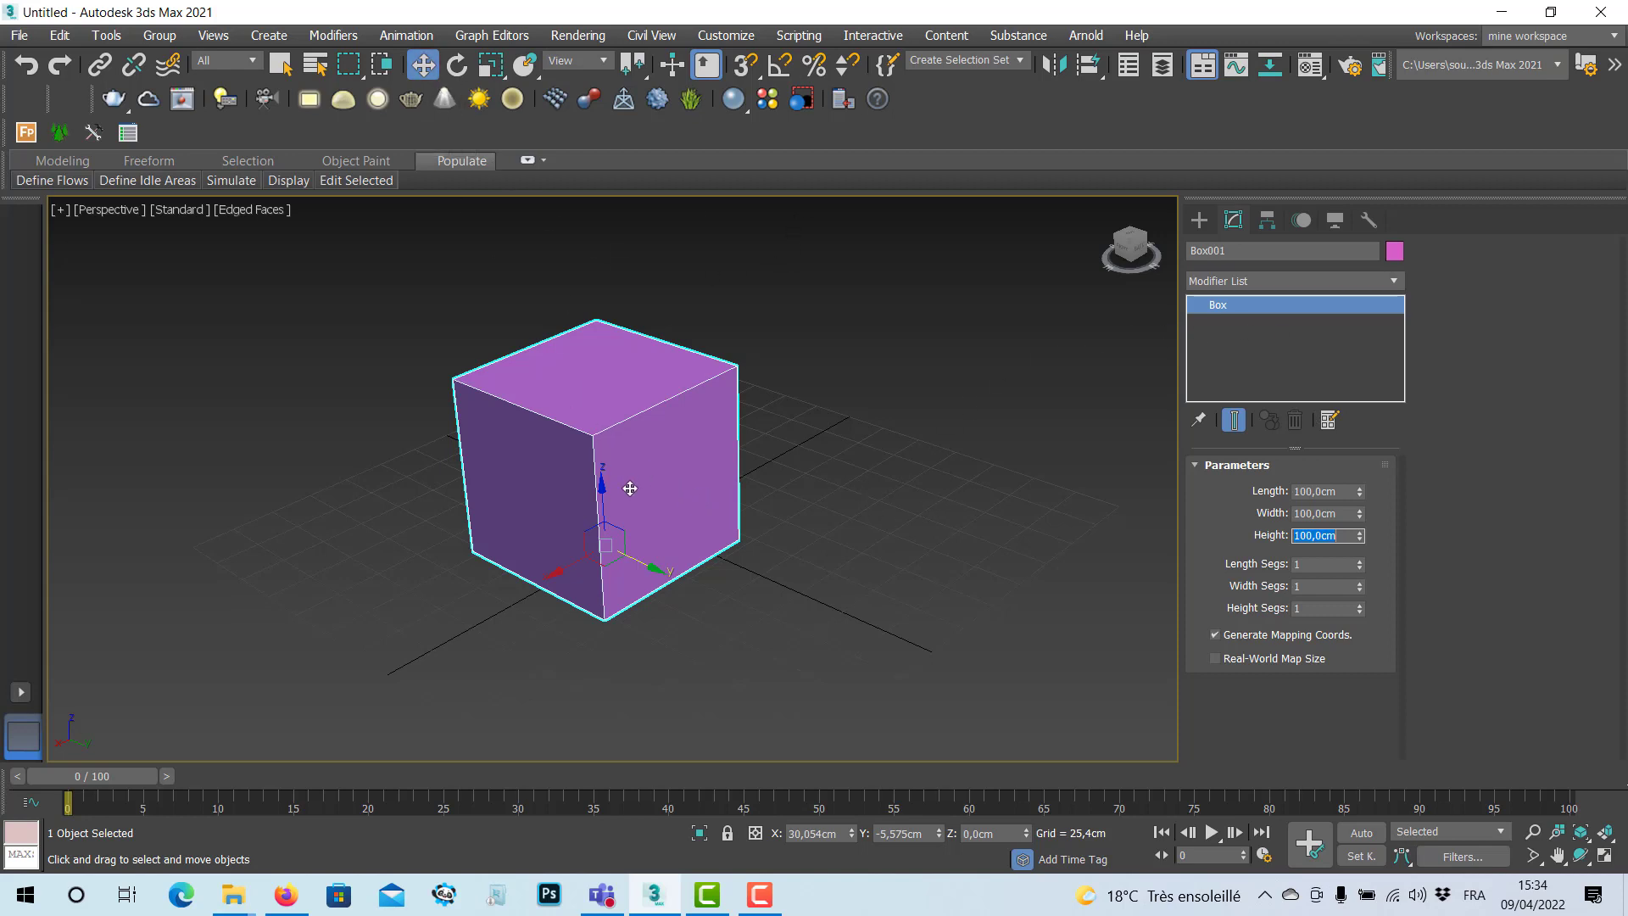
Delete the 100 cm cube from the scene.
{"action": "left_click_drag", "start_coordinate": [785, 370], "coordinate": [480, 670]}
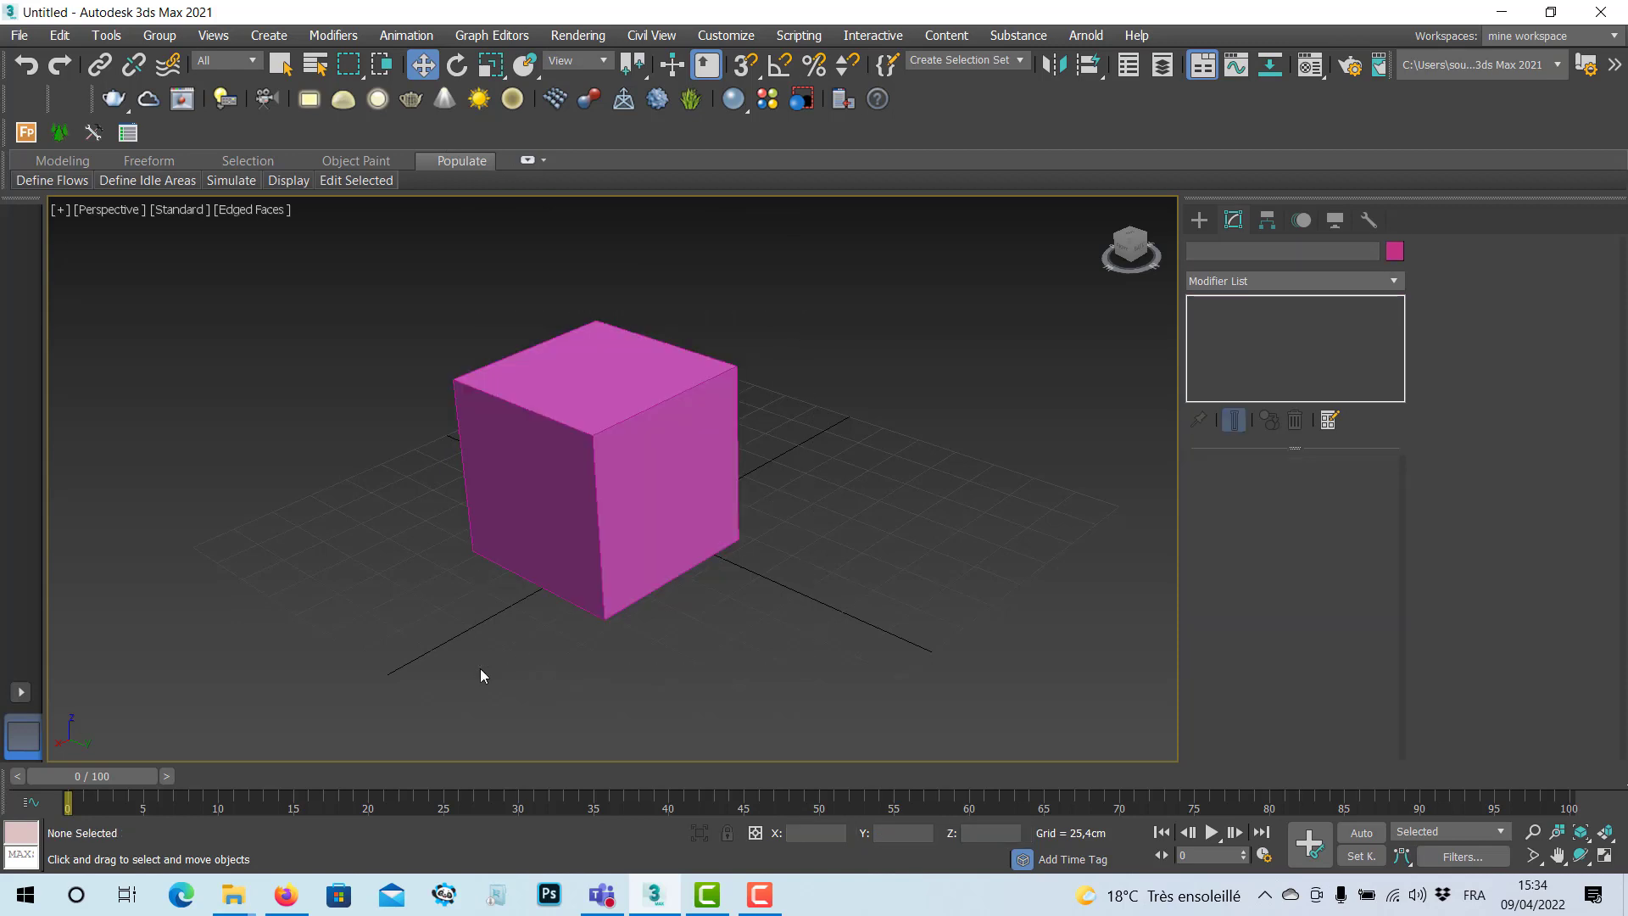
{"action": "left_click", "coordinate": [582, 500]}
{"action": "key", "text": "Delete"}
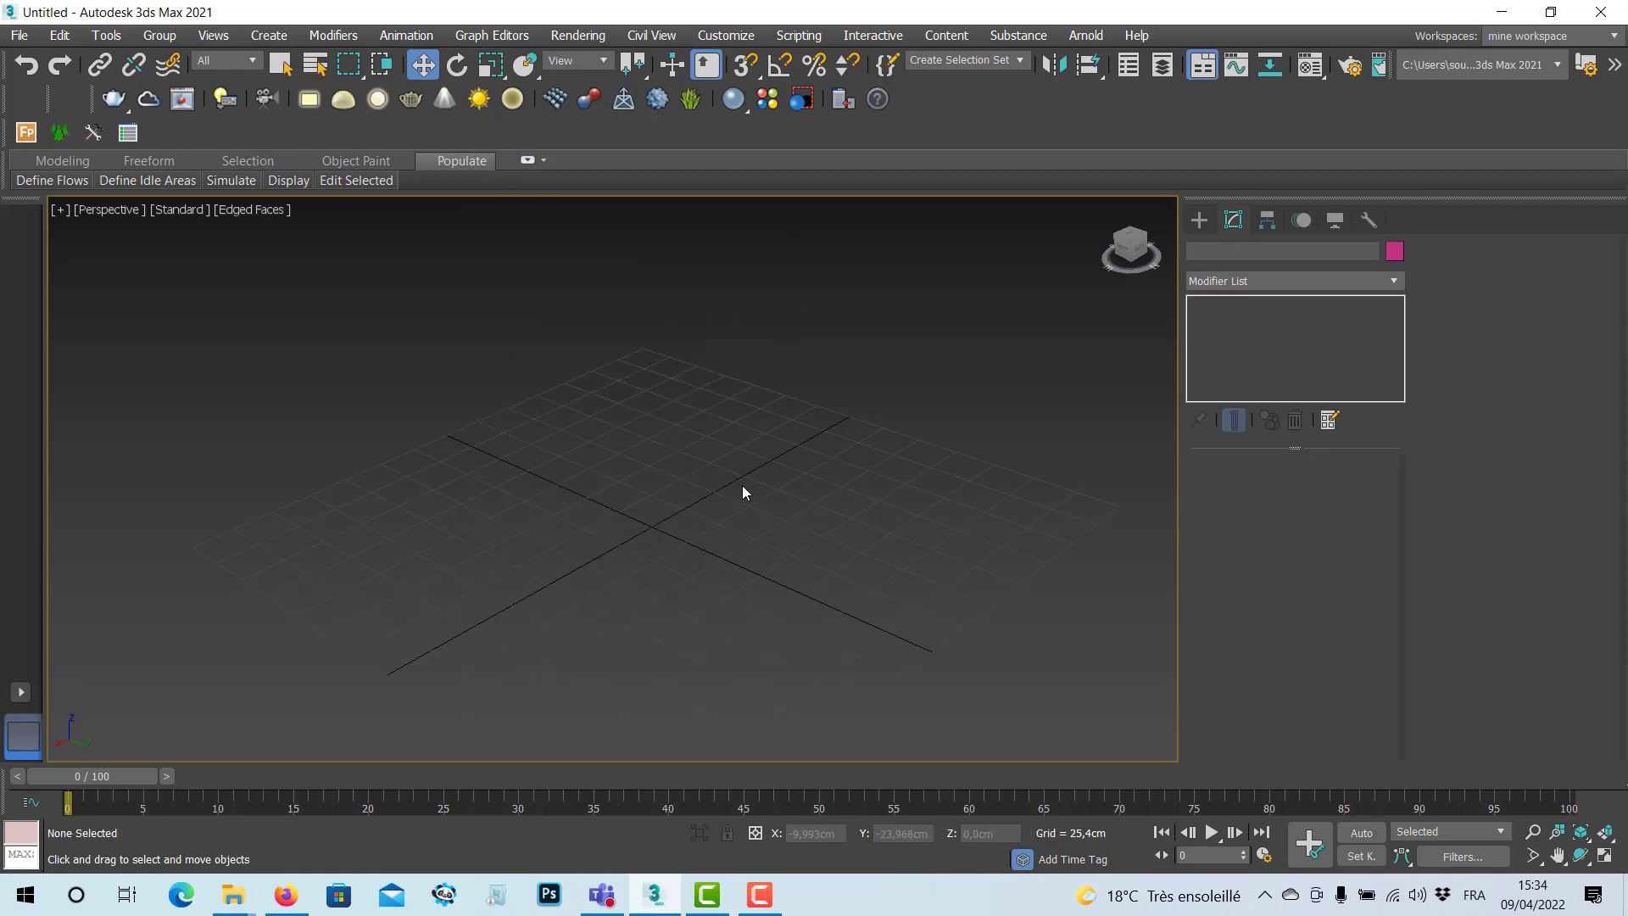
Draw a cone near the grid centre with a base radius of about 34 cm, height about 103 cm and top radius about 5 cm.
{"action": "left_click", "coordinate": [1198, 223]}
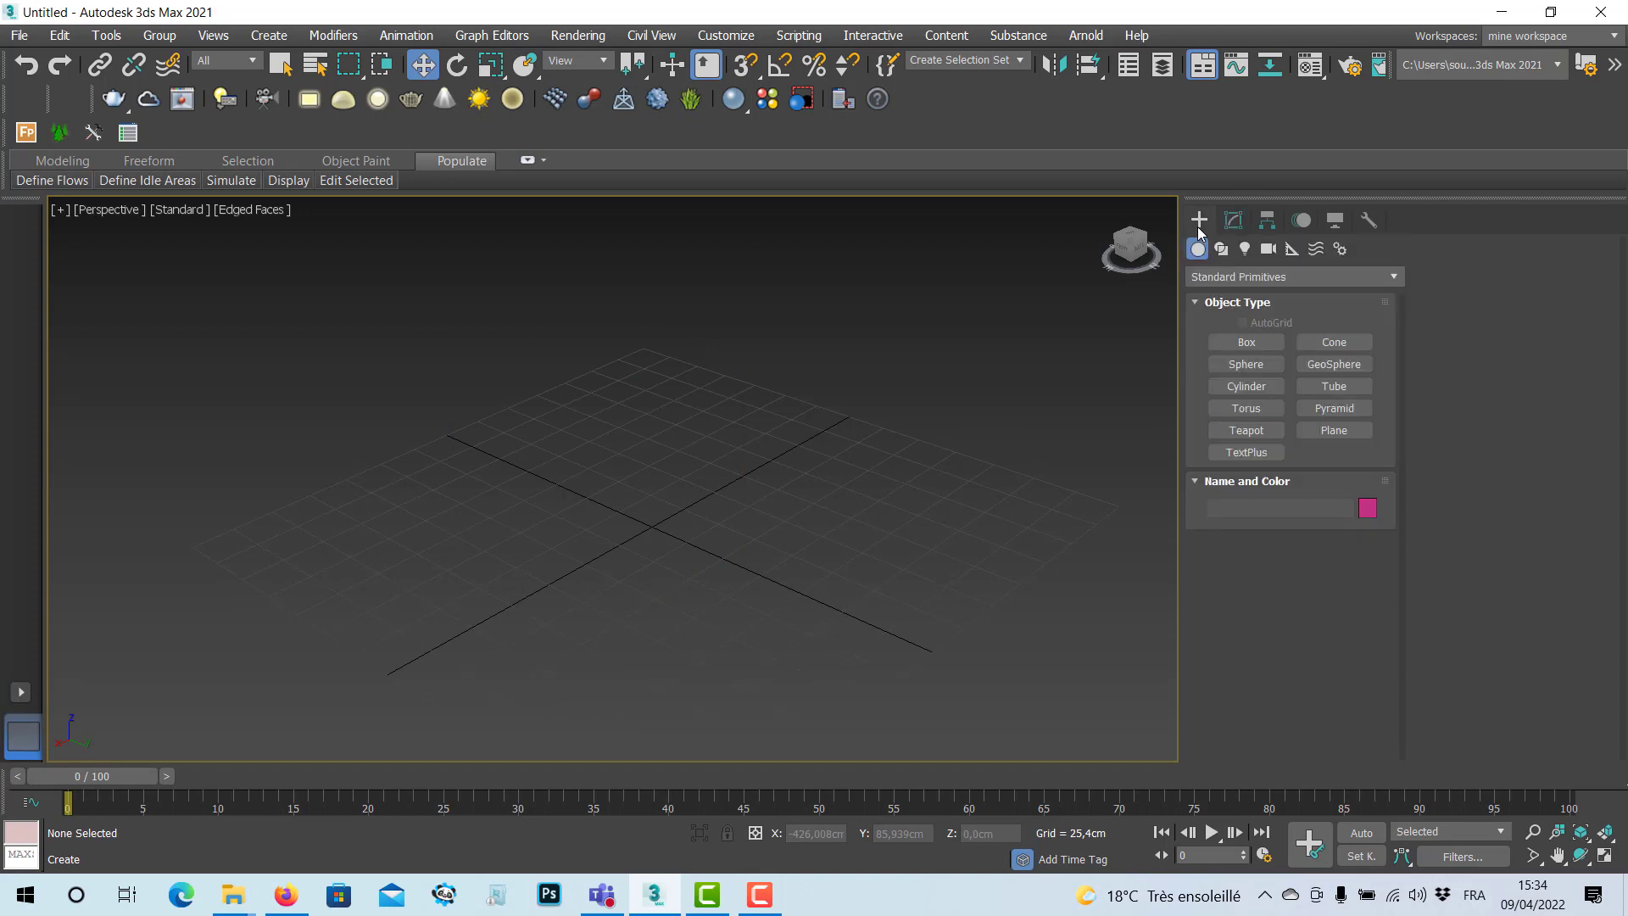
{"action": "left_click", "coordinate": [1347, 342]}
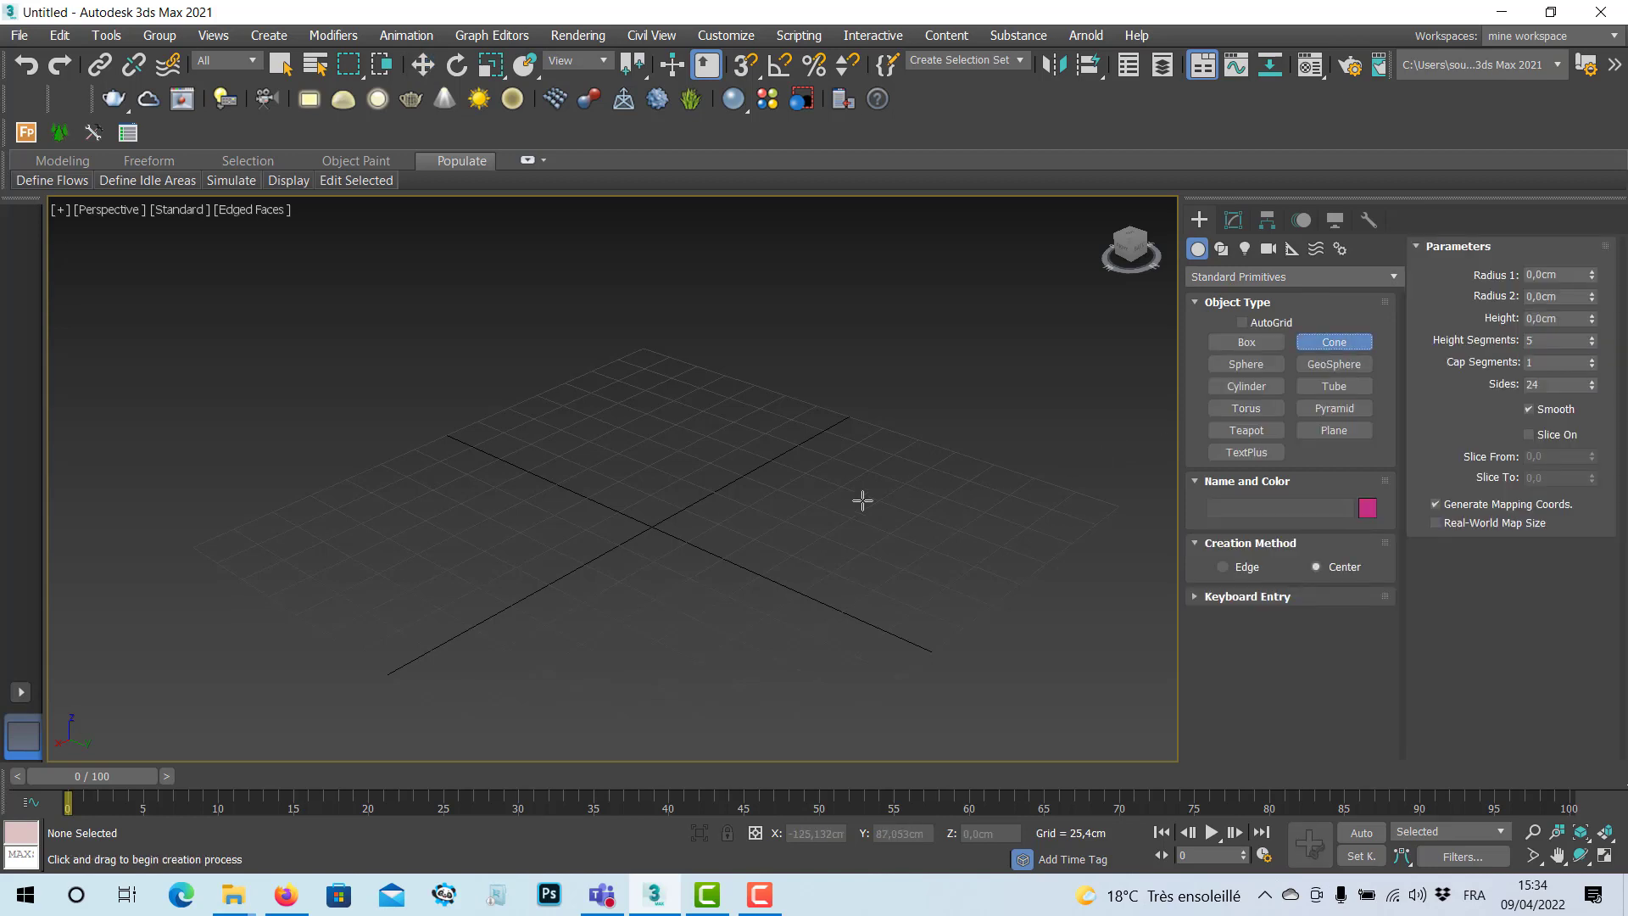
{"action": "left_click_drag", "start_coordinate": [666, 489], "coordinate": [645, 520]}
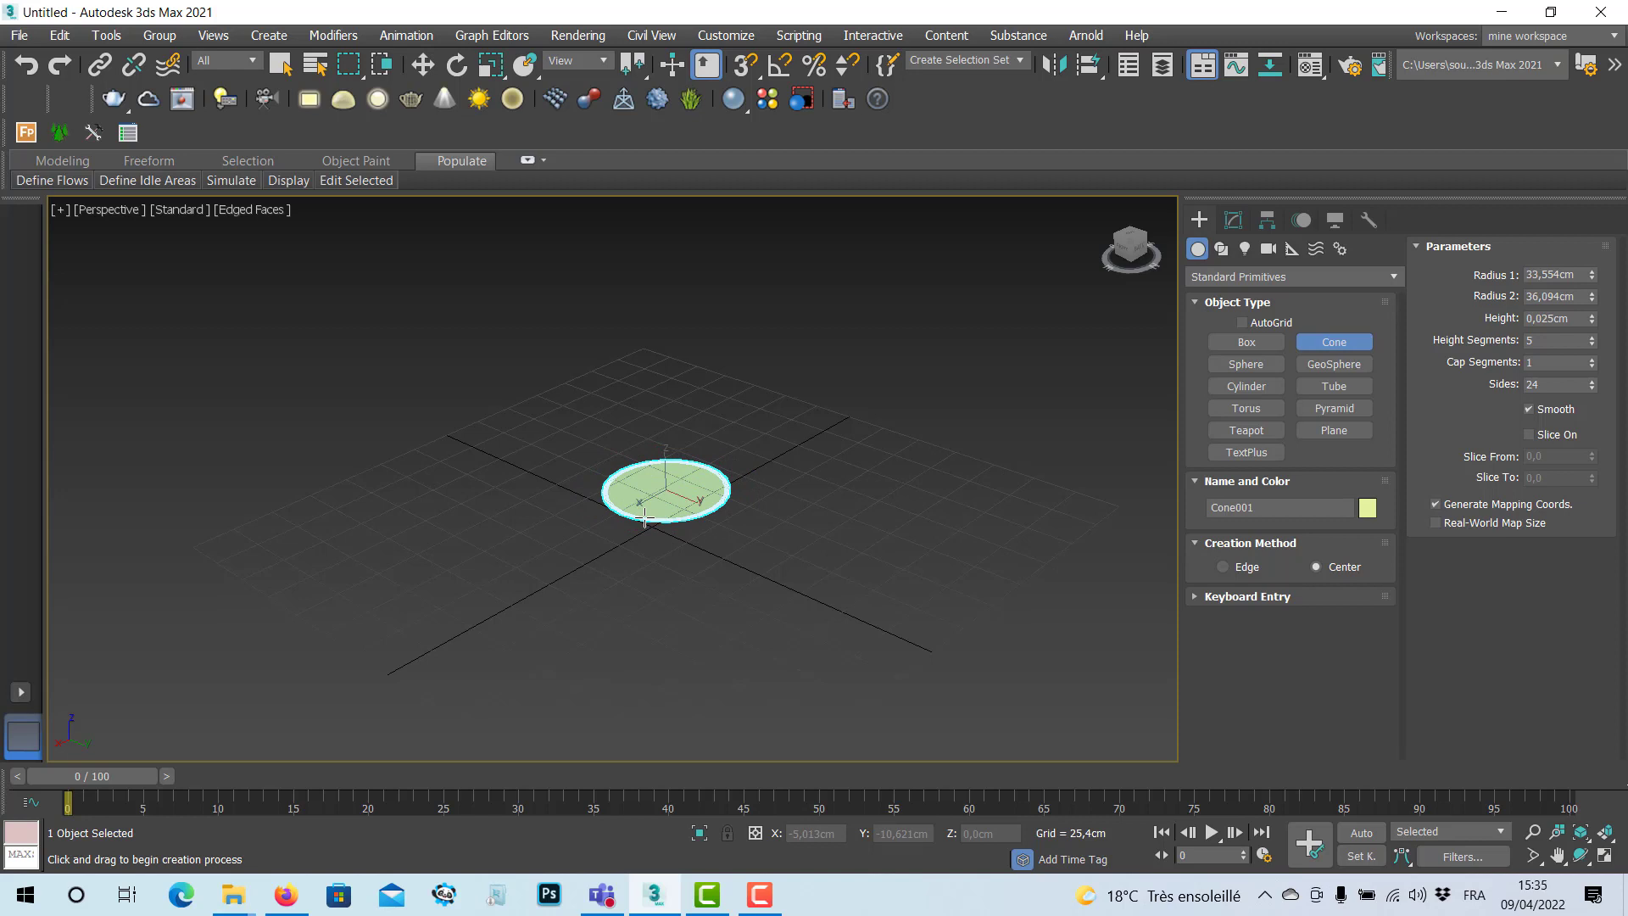
{"action": "left_click_drag", "start_coordinate": [644, 519], "coordinate": [644, 518]}
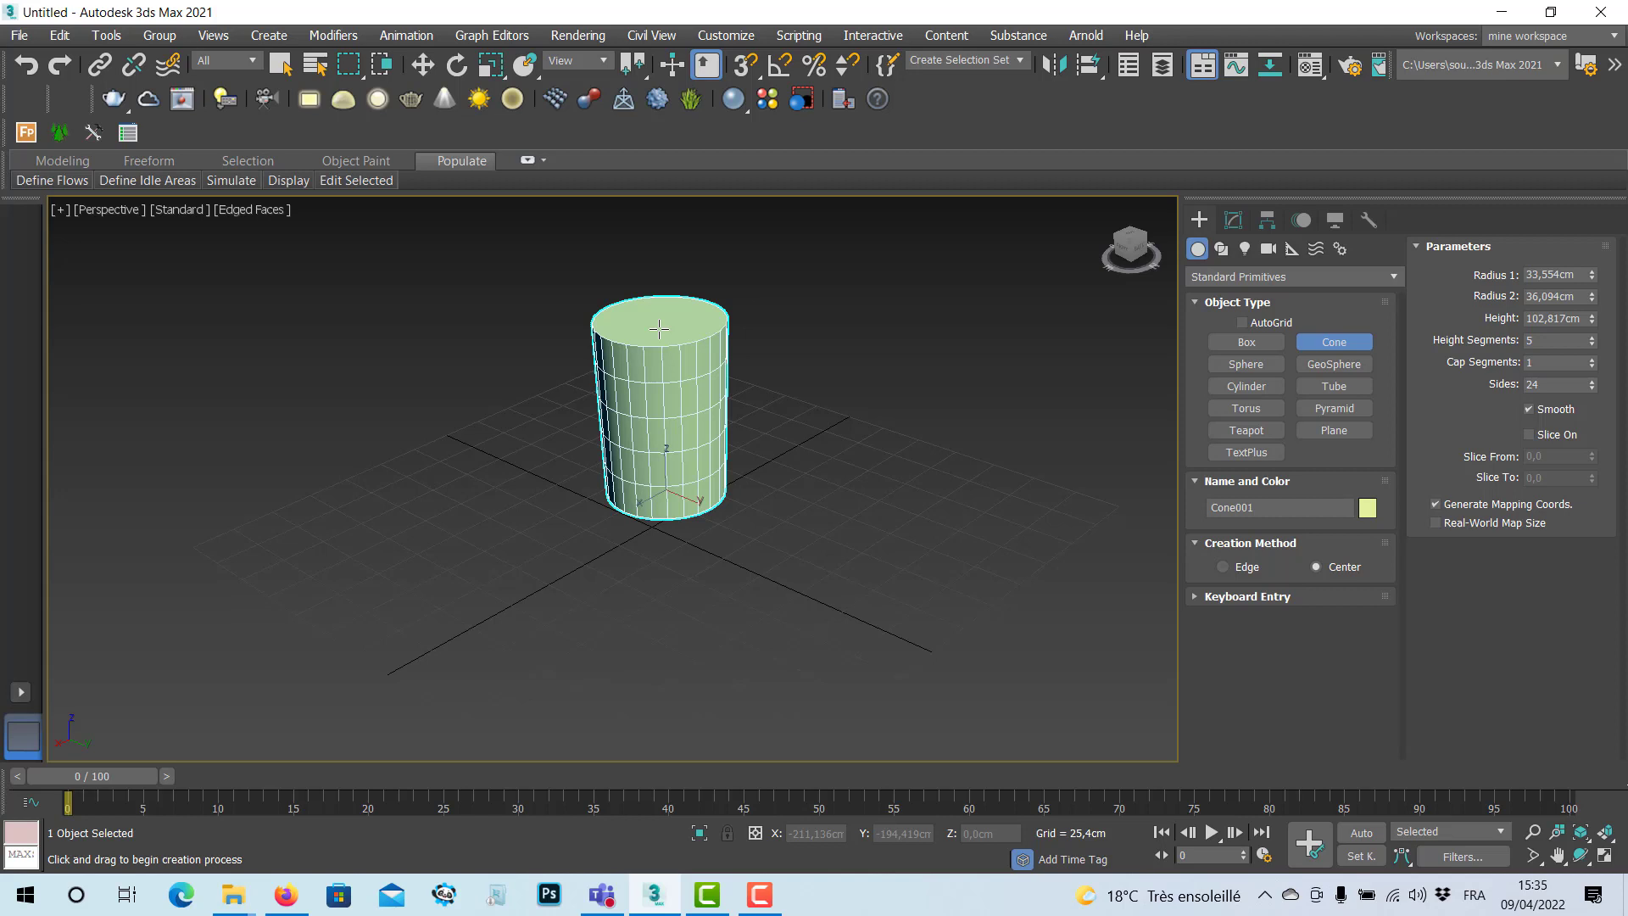
{"action": "left_click", "coordinate": [713, 428]}
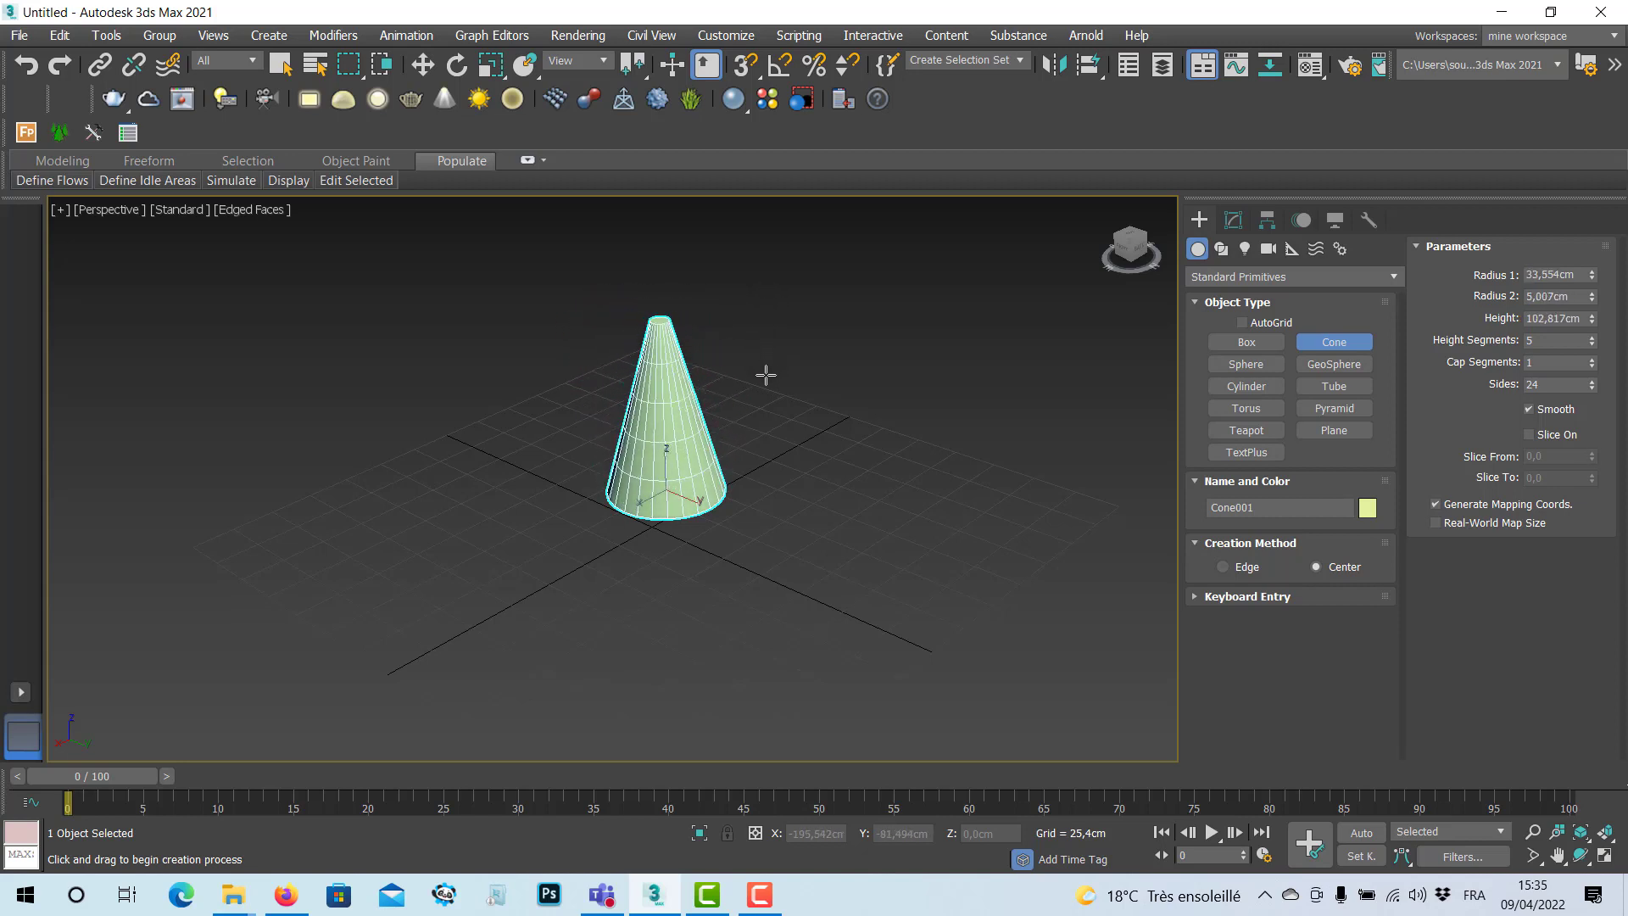
{"action": "left_click", "coordinate": [784, 390]}
Draw a sphere of about 78 cm radius on one side of the cone and a geosphere of about 84 cm radius on the other.
{"action": "left_click", "coordinate": [1246, 364]}
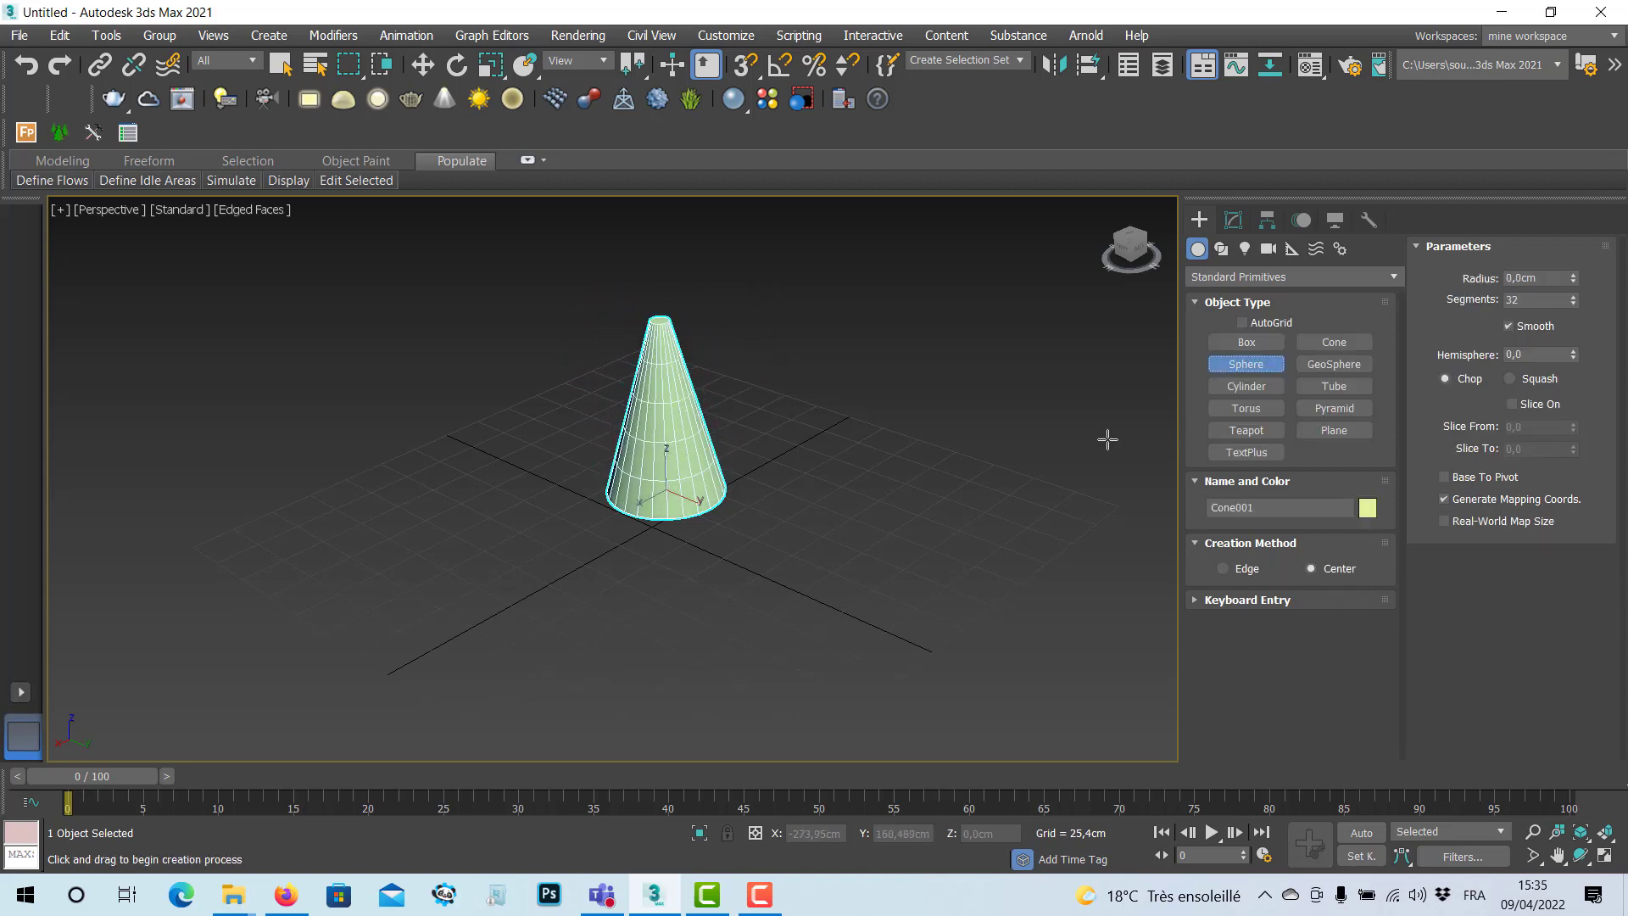
{"action": "left_click_drag", "start_coordinate": [351, 500], "coordinate": [363, 570]}
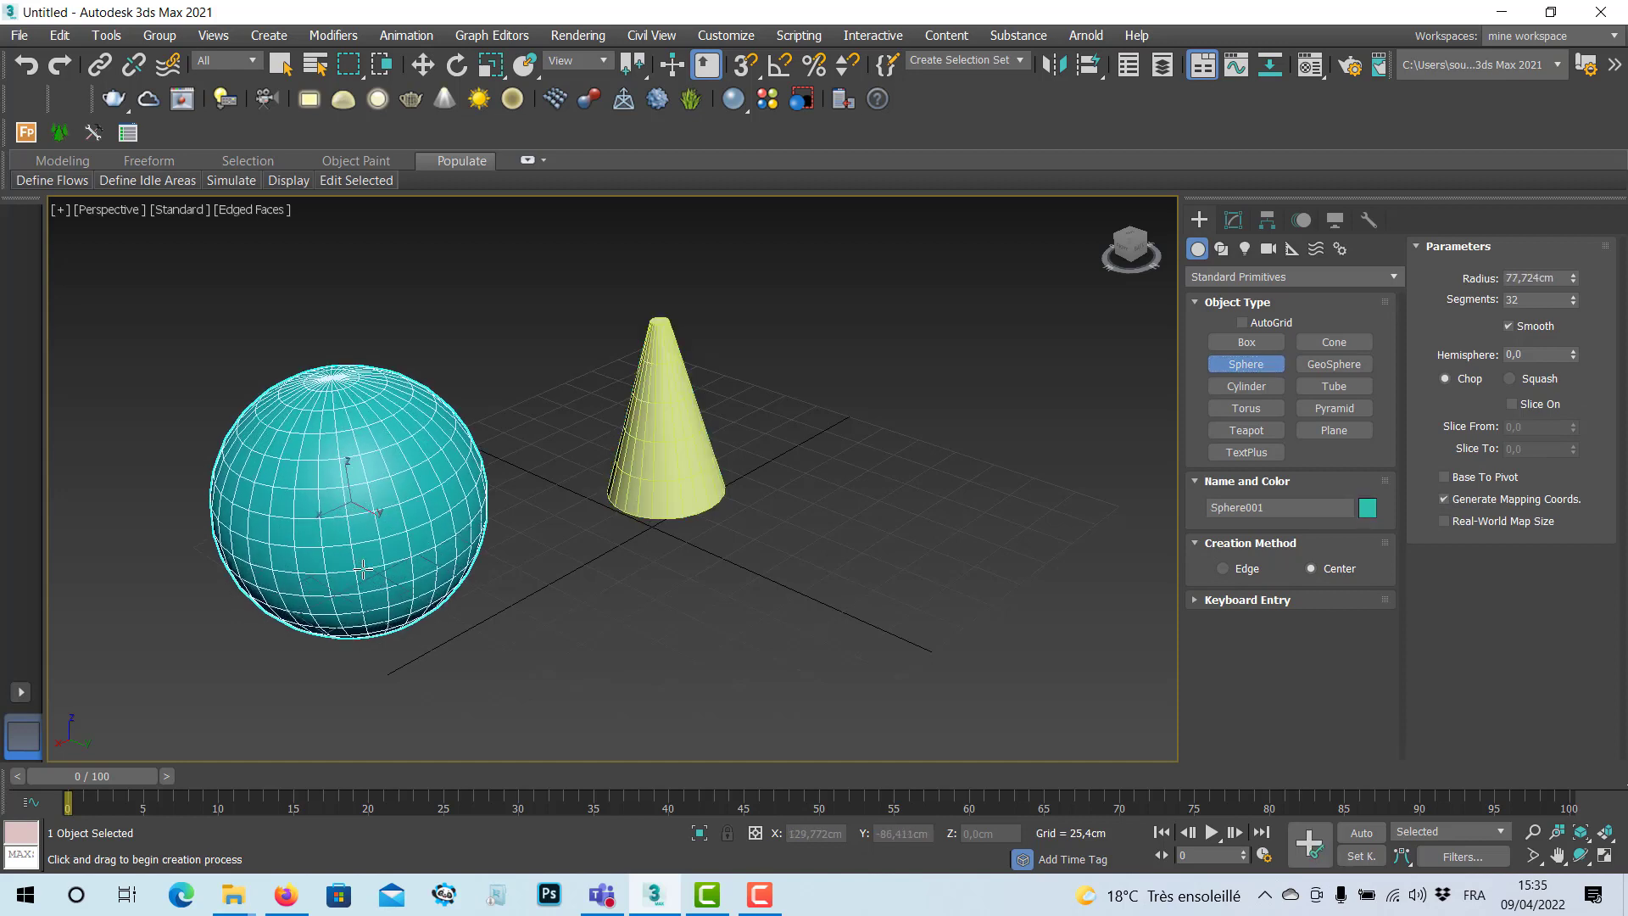
{"action": "left_click", "coordinate": [1331, 366]}
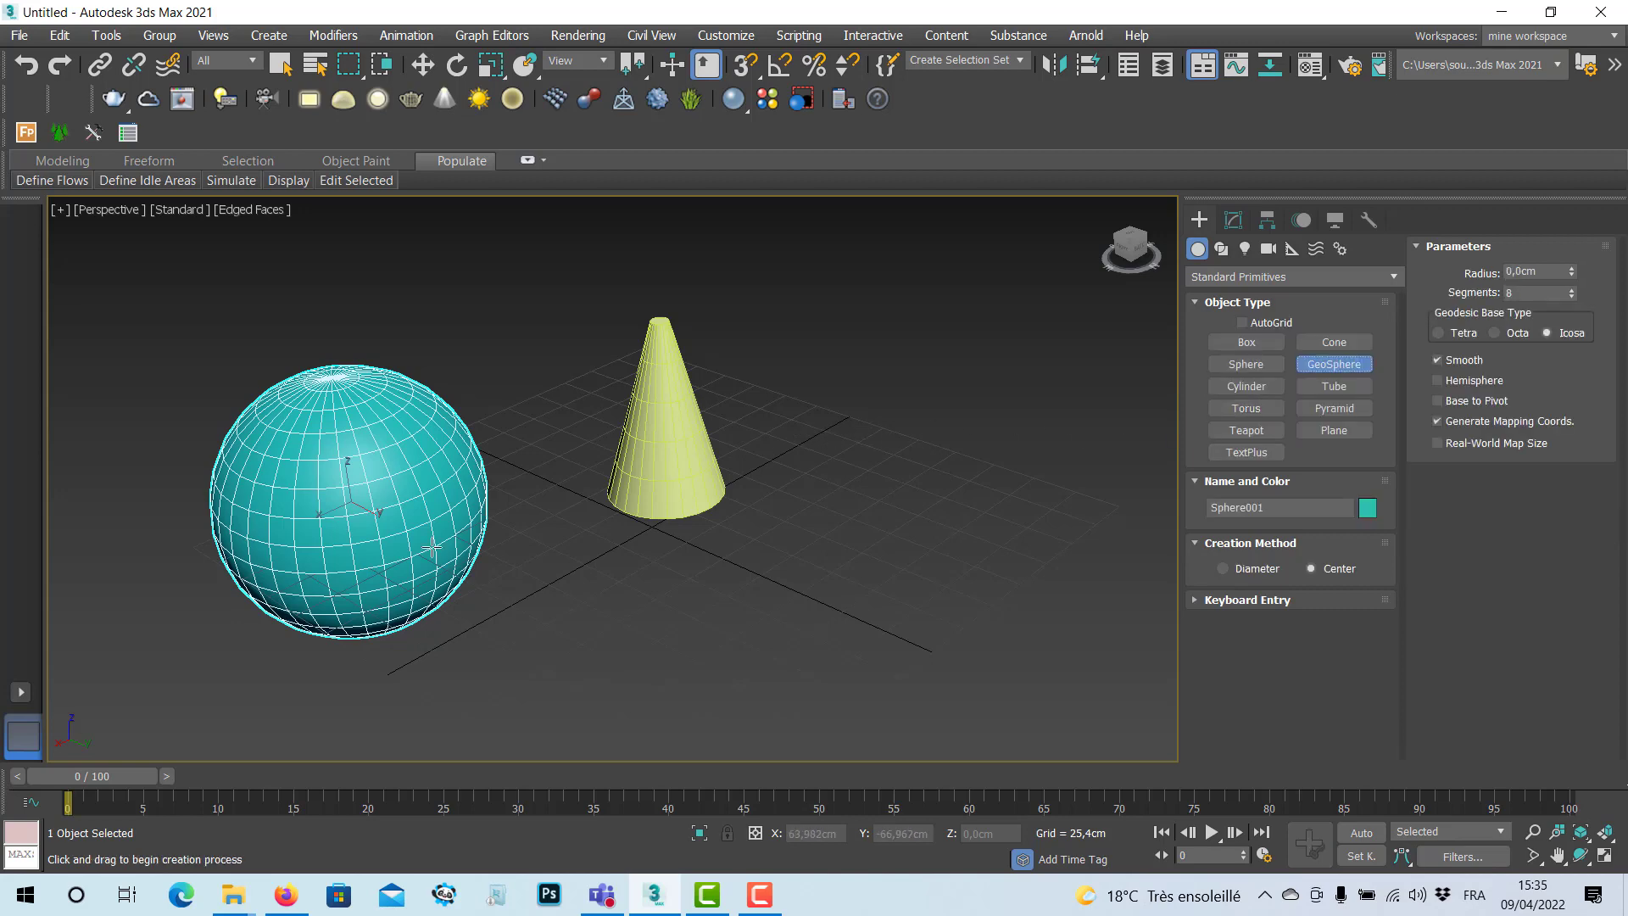
{"action": "left_click_drag", "start_coordinate": [861, 425], "coordinate": [903, 491]}
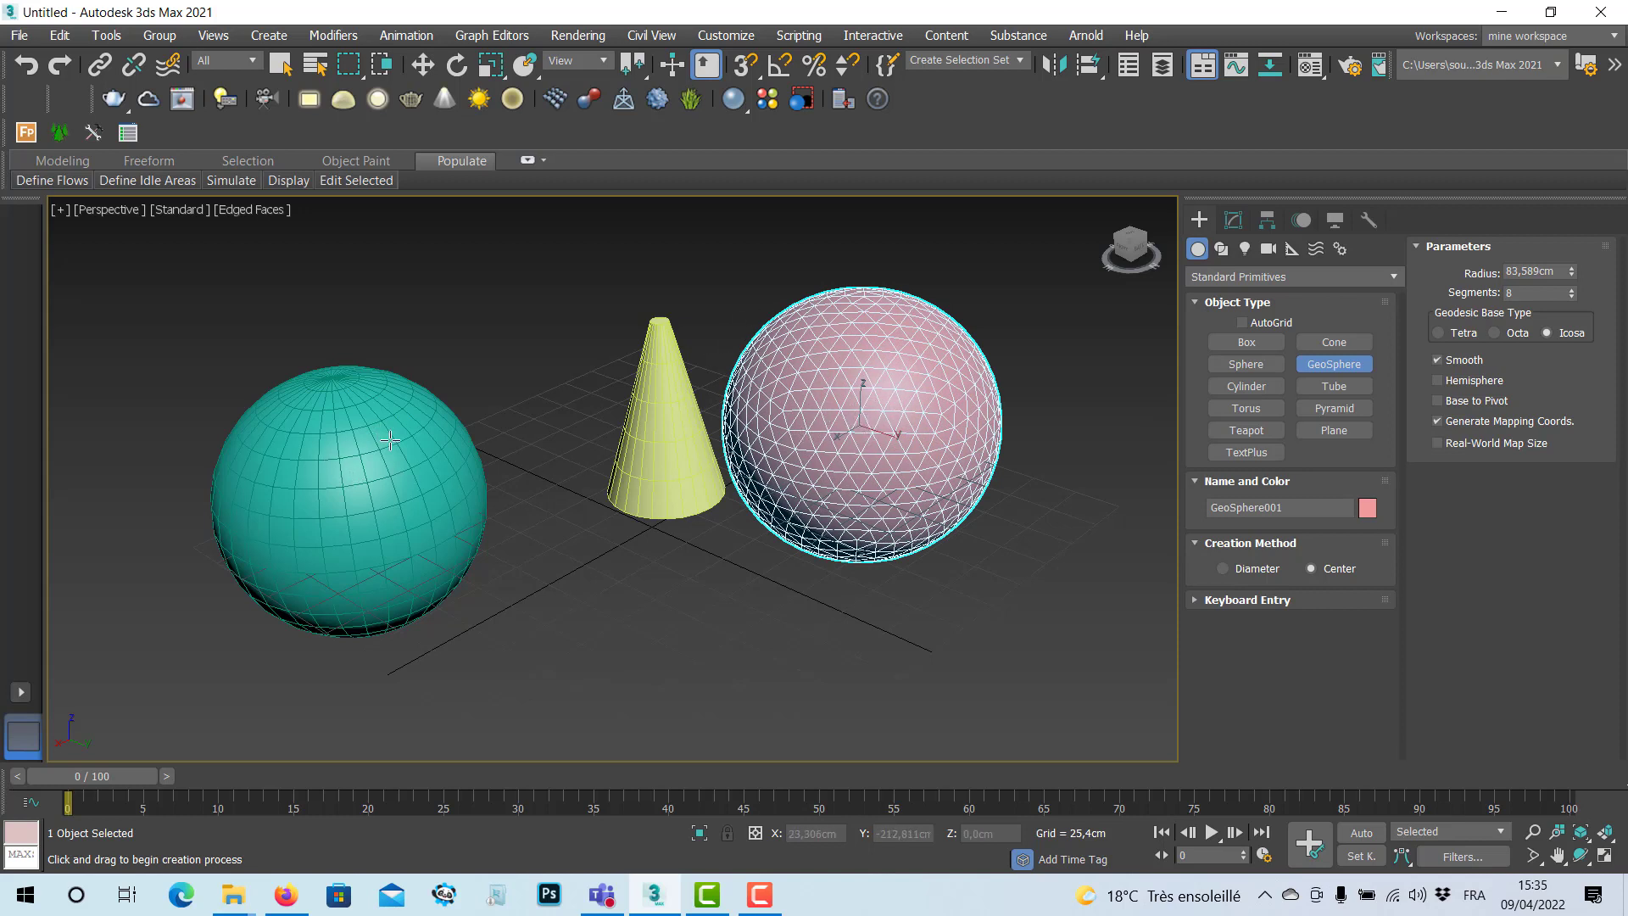
Draw a cylinder in front of the cone with a radius of about 27 cm and a height of about 93 cm.
{"action": "left_click", "coordinate": [1247, 387]}
{"action": "left_click_drag", "start_coordinate": [611, 609], "coordinate": [564, 615]}
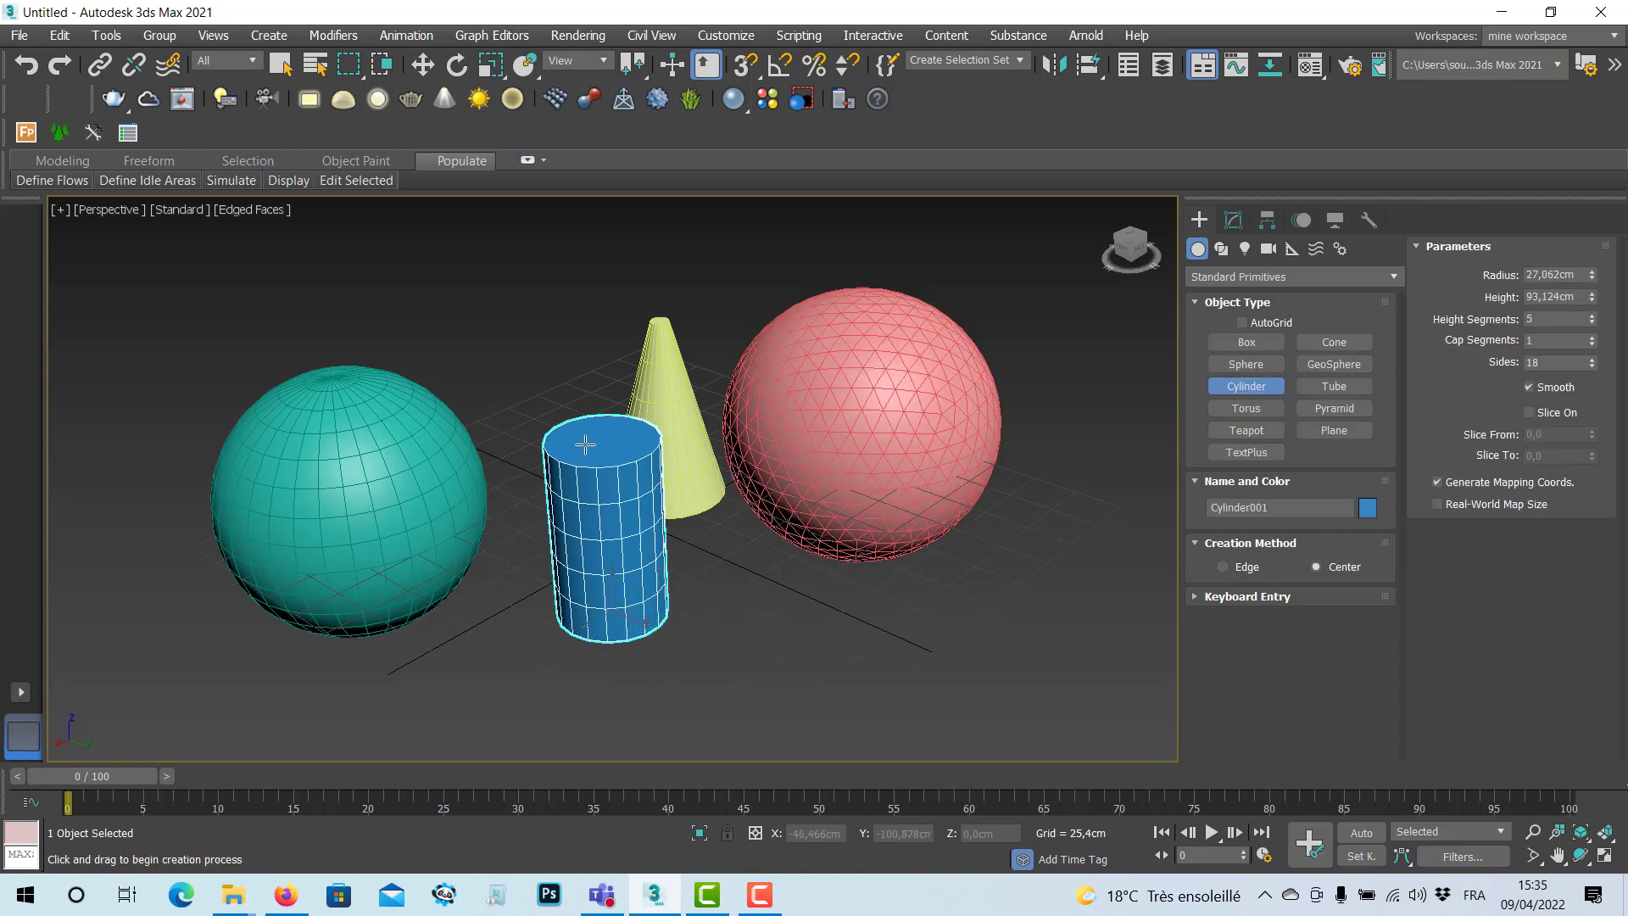
Draw a tube in front of the geosphere with radii of about 34 and 25 cm and a height of about 48 cm.
{"action": "left_click", "coordinate": [586, 443]}
{"action": "left_click", "coordinate": [1334, 386]}
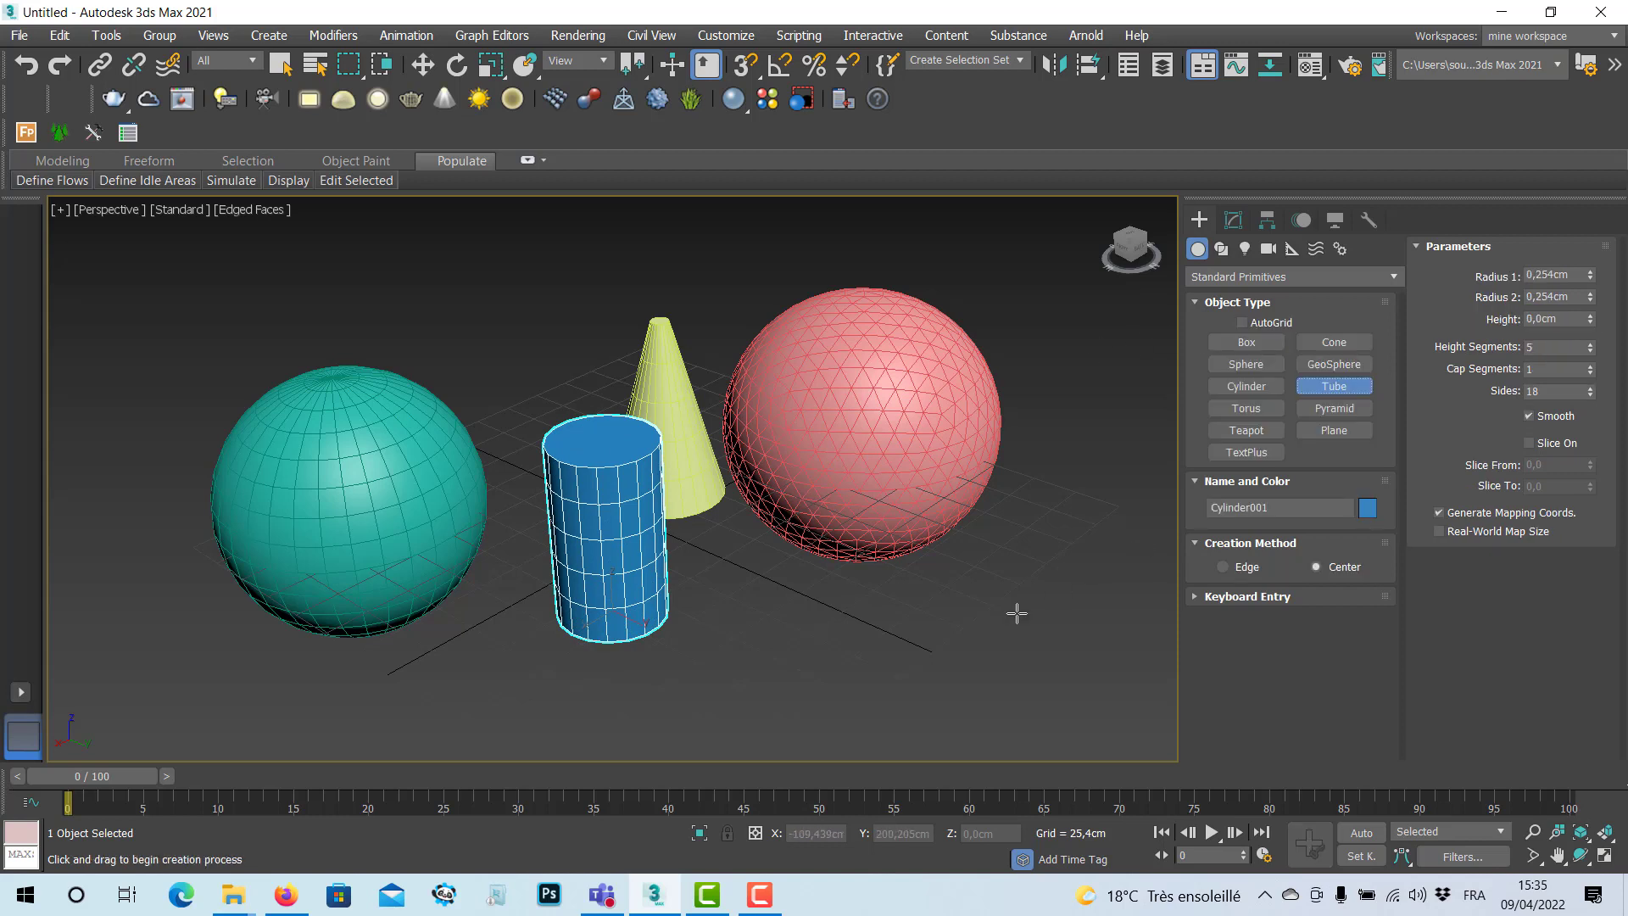
{"action": "left_click_drag", "start_coordinate": [854, 641], "coordinate": [818, 679]}
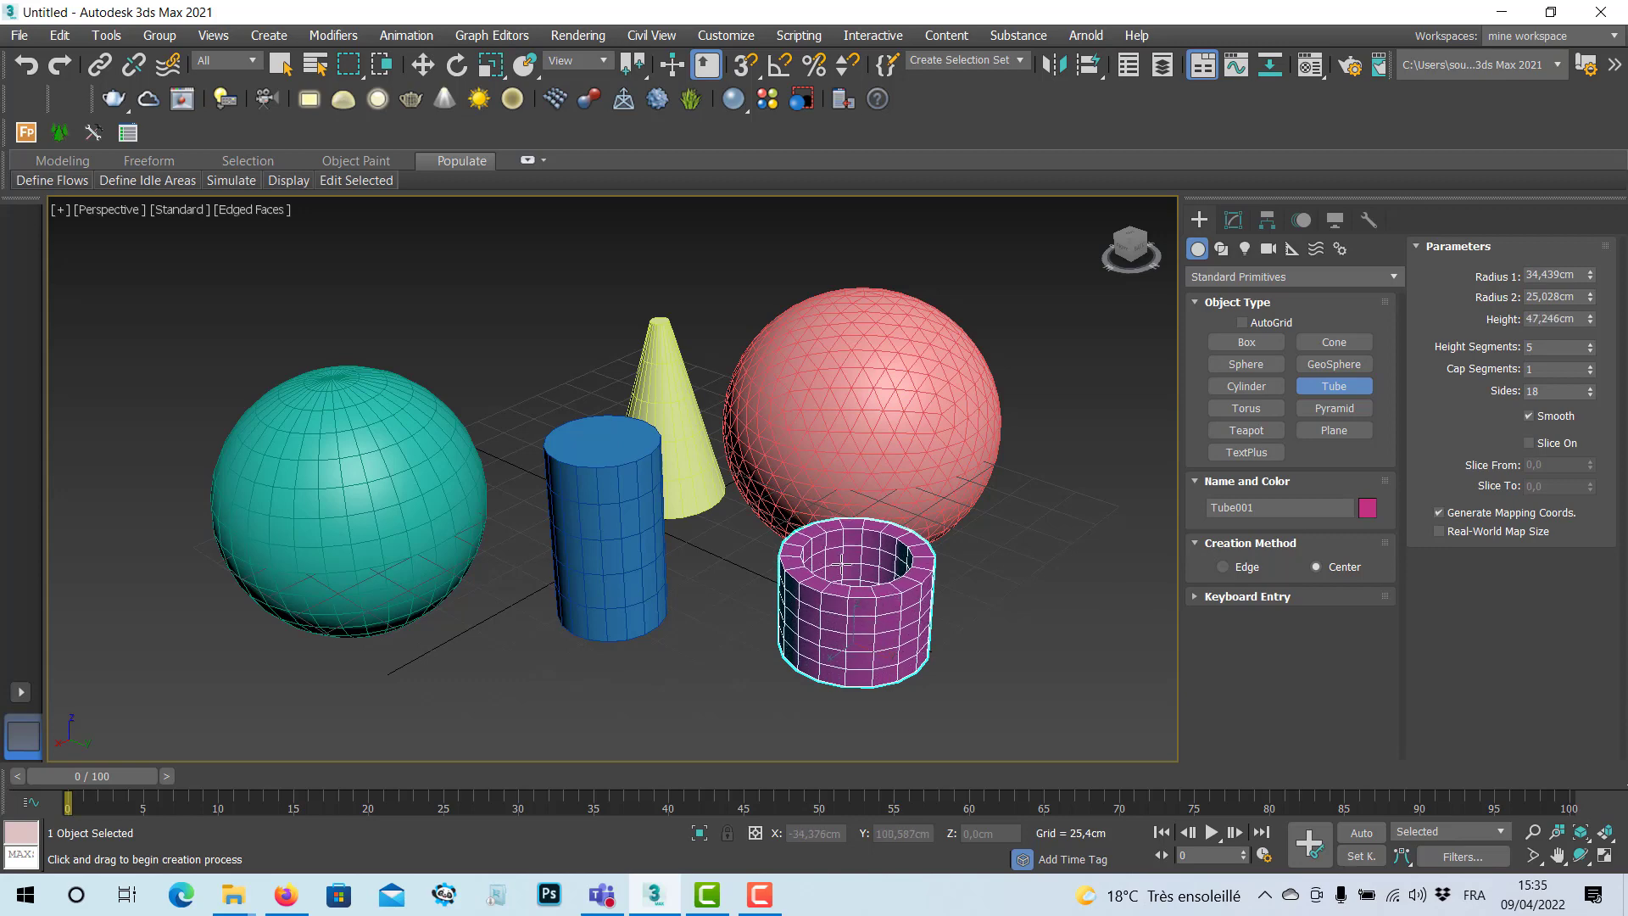
{"action": "left_click", "coordinate": [840, 564]}
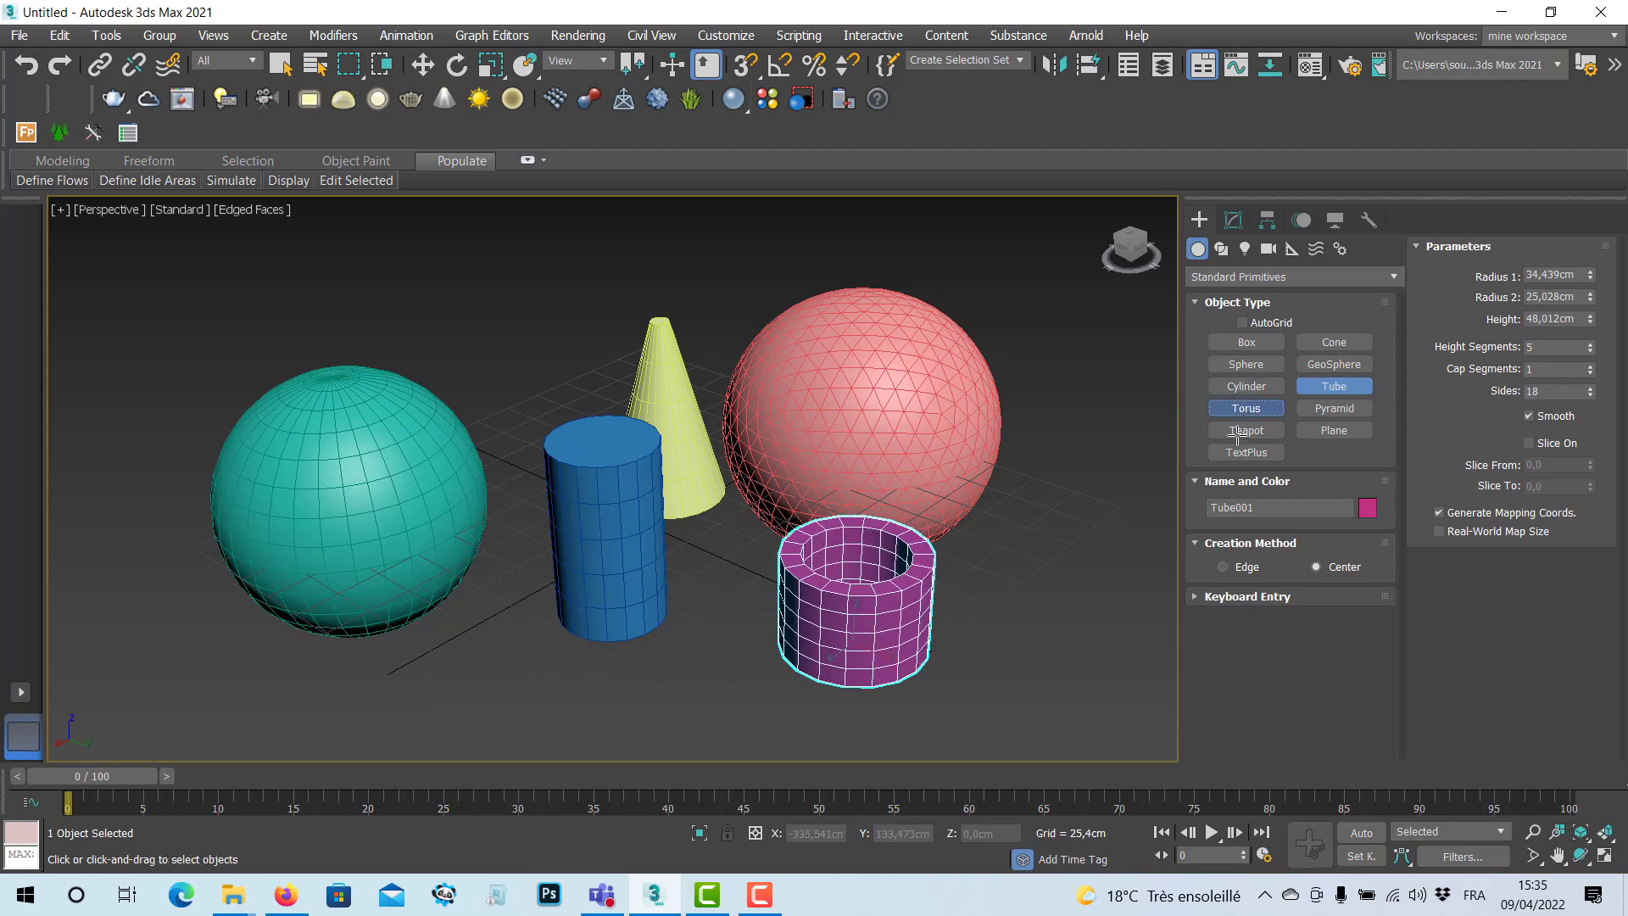
Draw a thin torus beside the tube with a main radius of about 41 cm and a ring radius of about 5 cm.
{"action": "left_click", "coordinate": [1246, 408]}
{"action": "left_click_drag", "start_coordinate": [1072, 534], "coordinate": [1053, 573]}
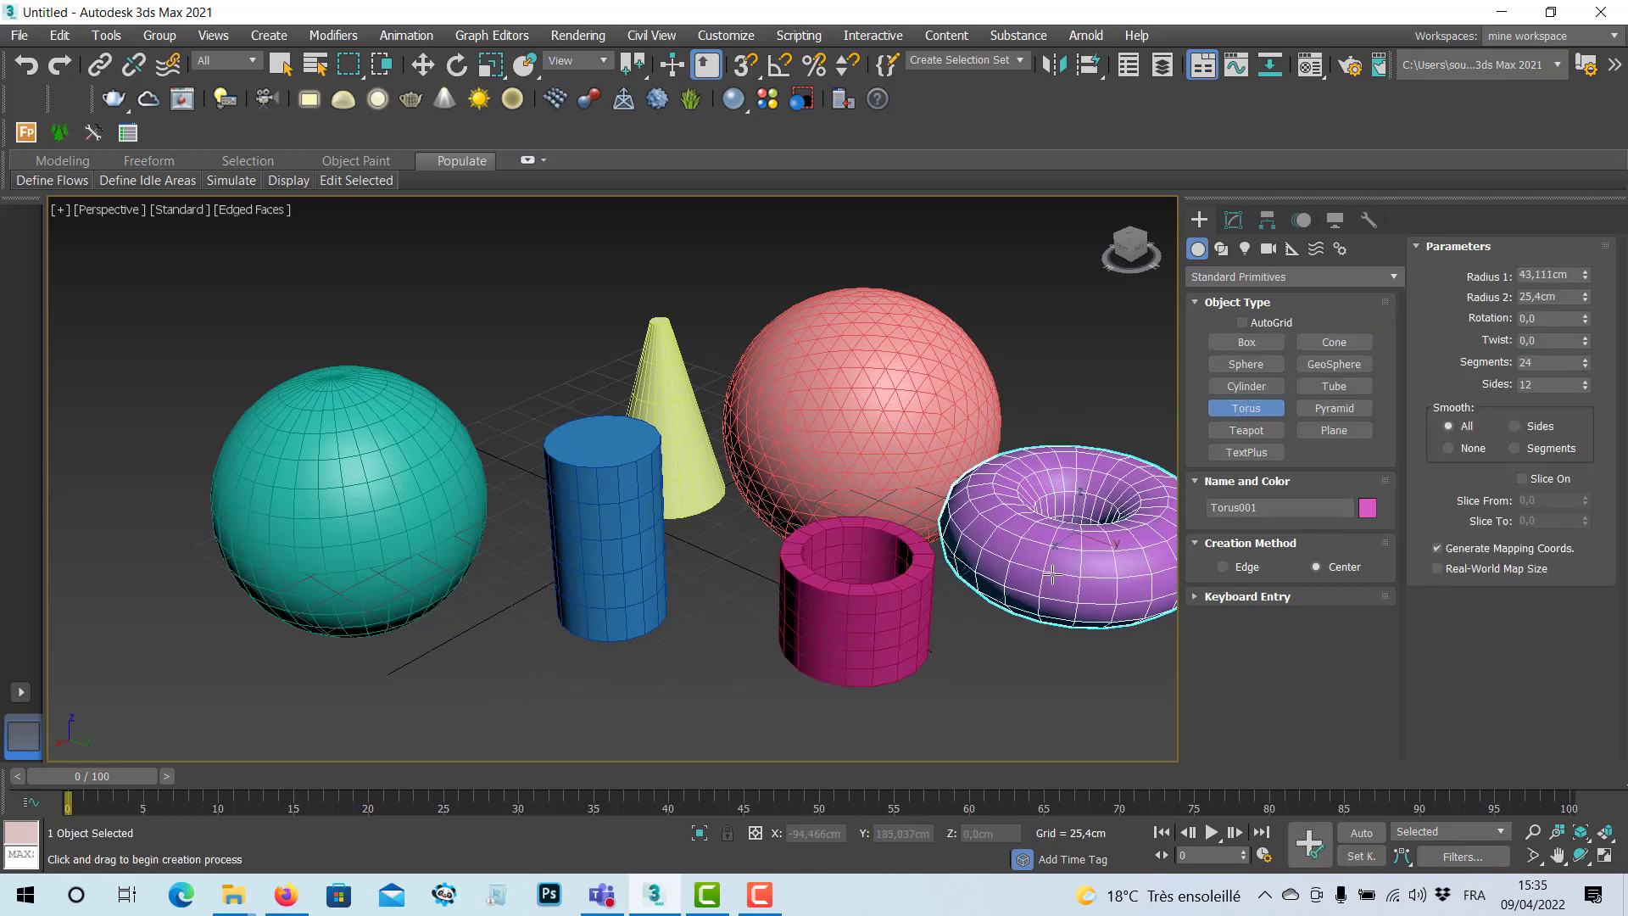
{"action": "left_click", "coordinate": [1056, 564]}
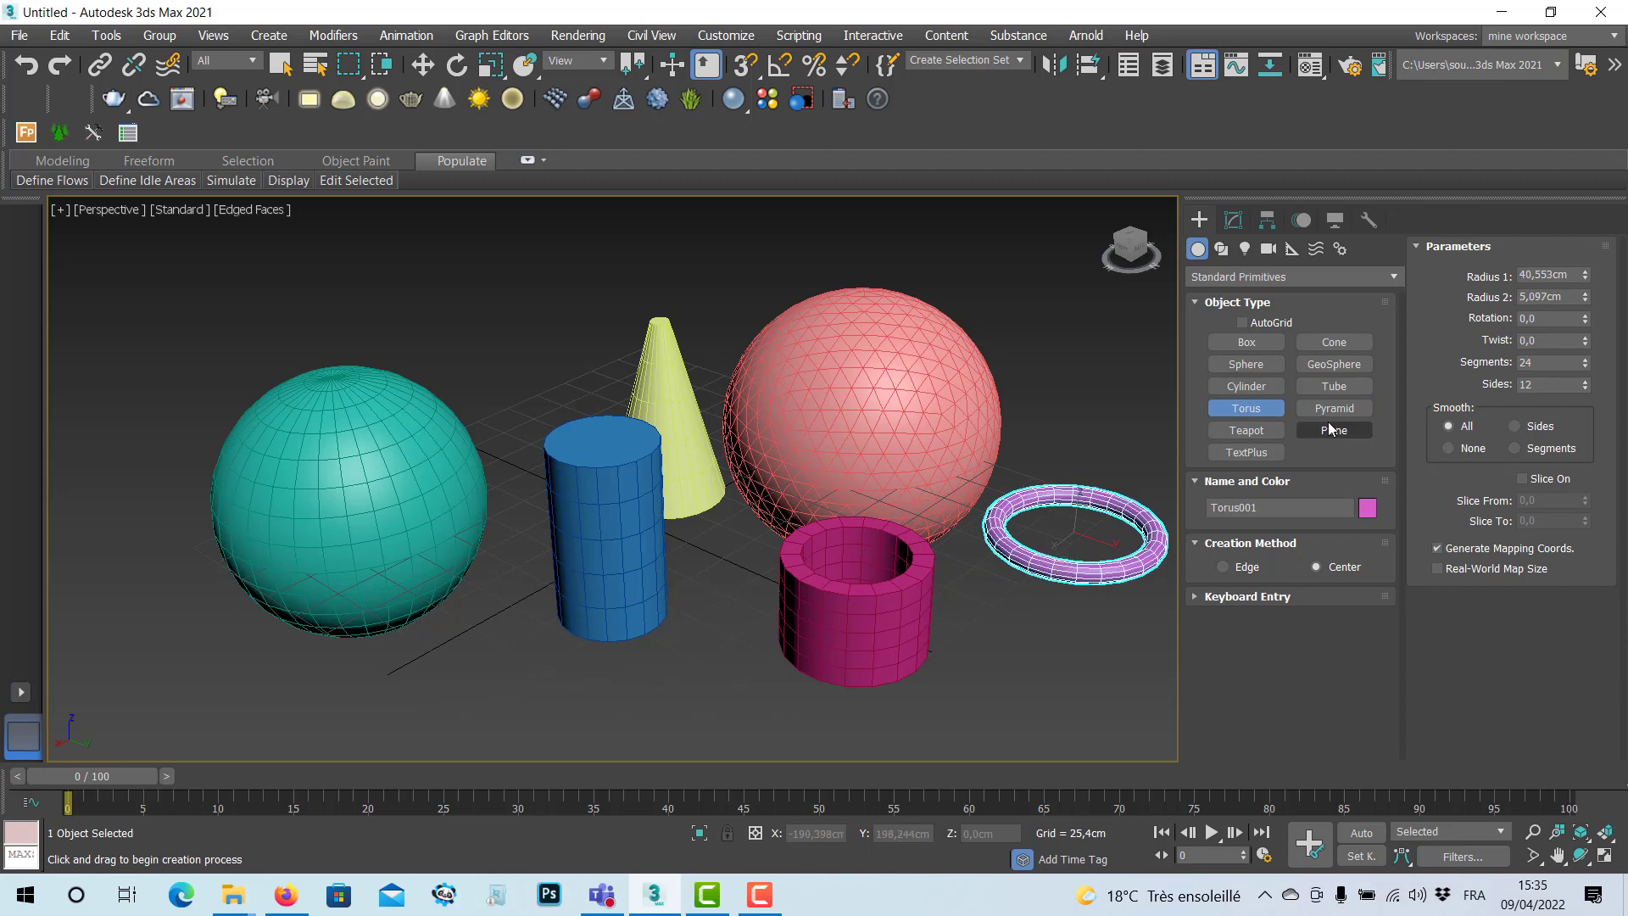
Draw a pyramid between the cylinder and the tube, about 35 cm wide, 34 cm deep and 70 cm high.
{"action": "left_click", "coordinate": [1334, 408]}
{"action": "left_click_drag", "start_coordinate": [682, 664], "coordinate": [679, 726]}
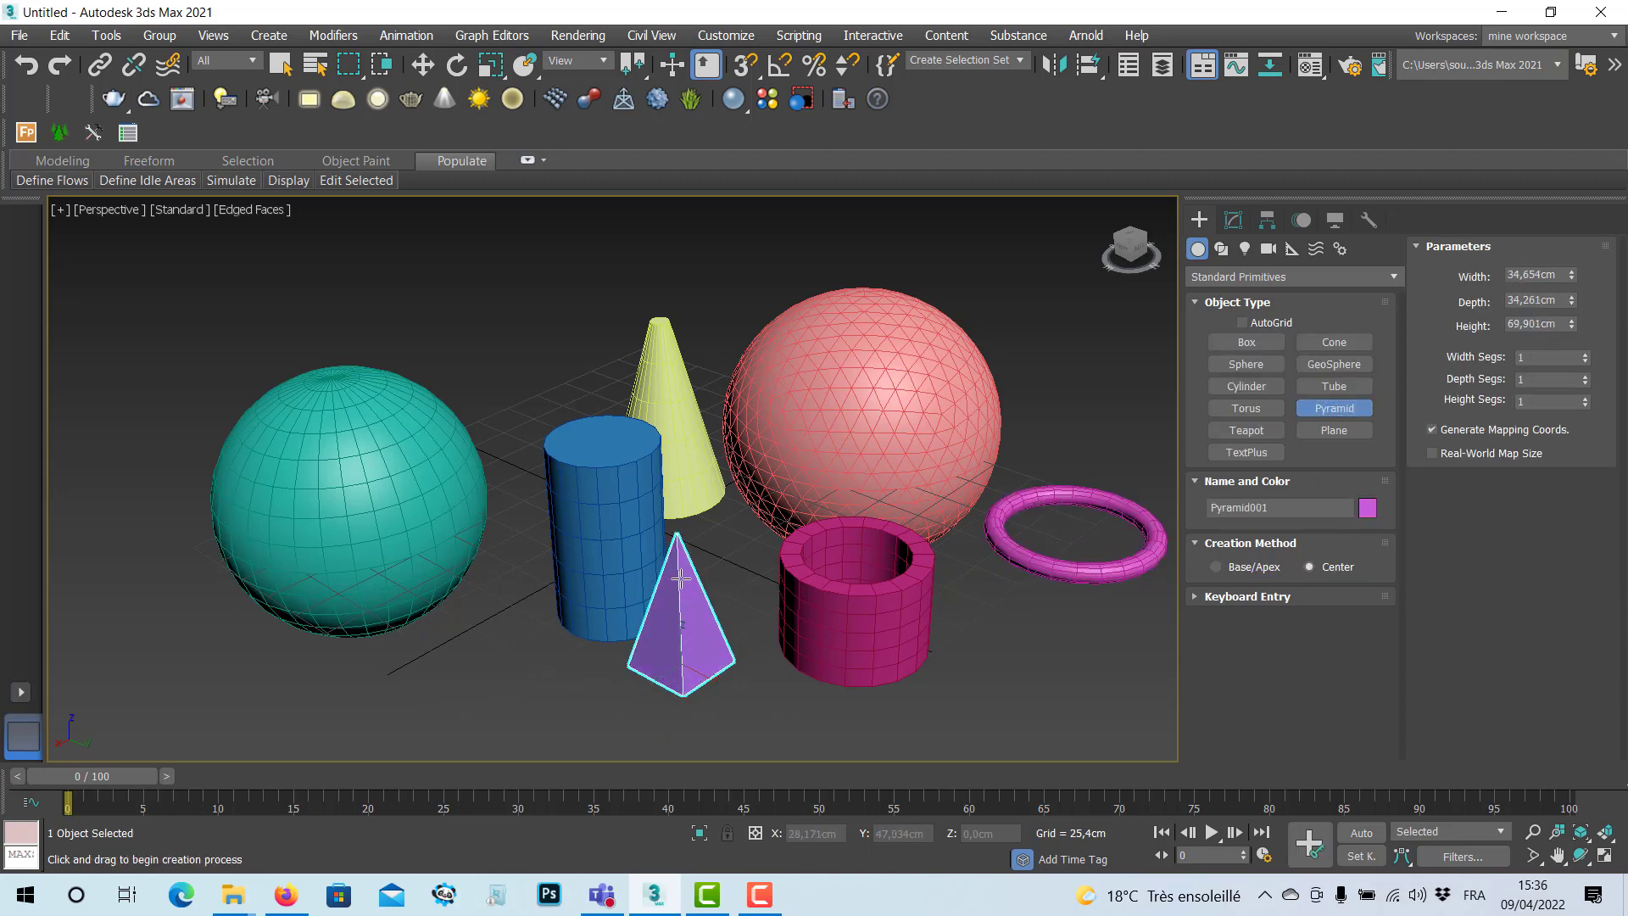
{"action": "left_click", "coordinate": [679, 578]}
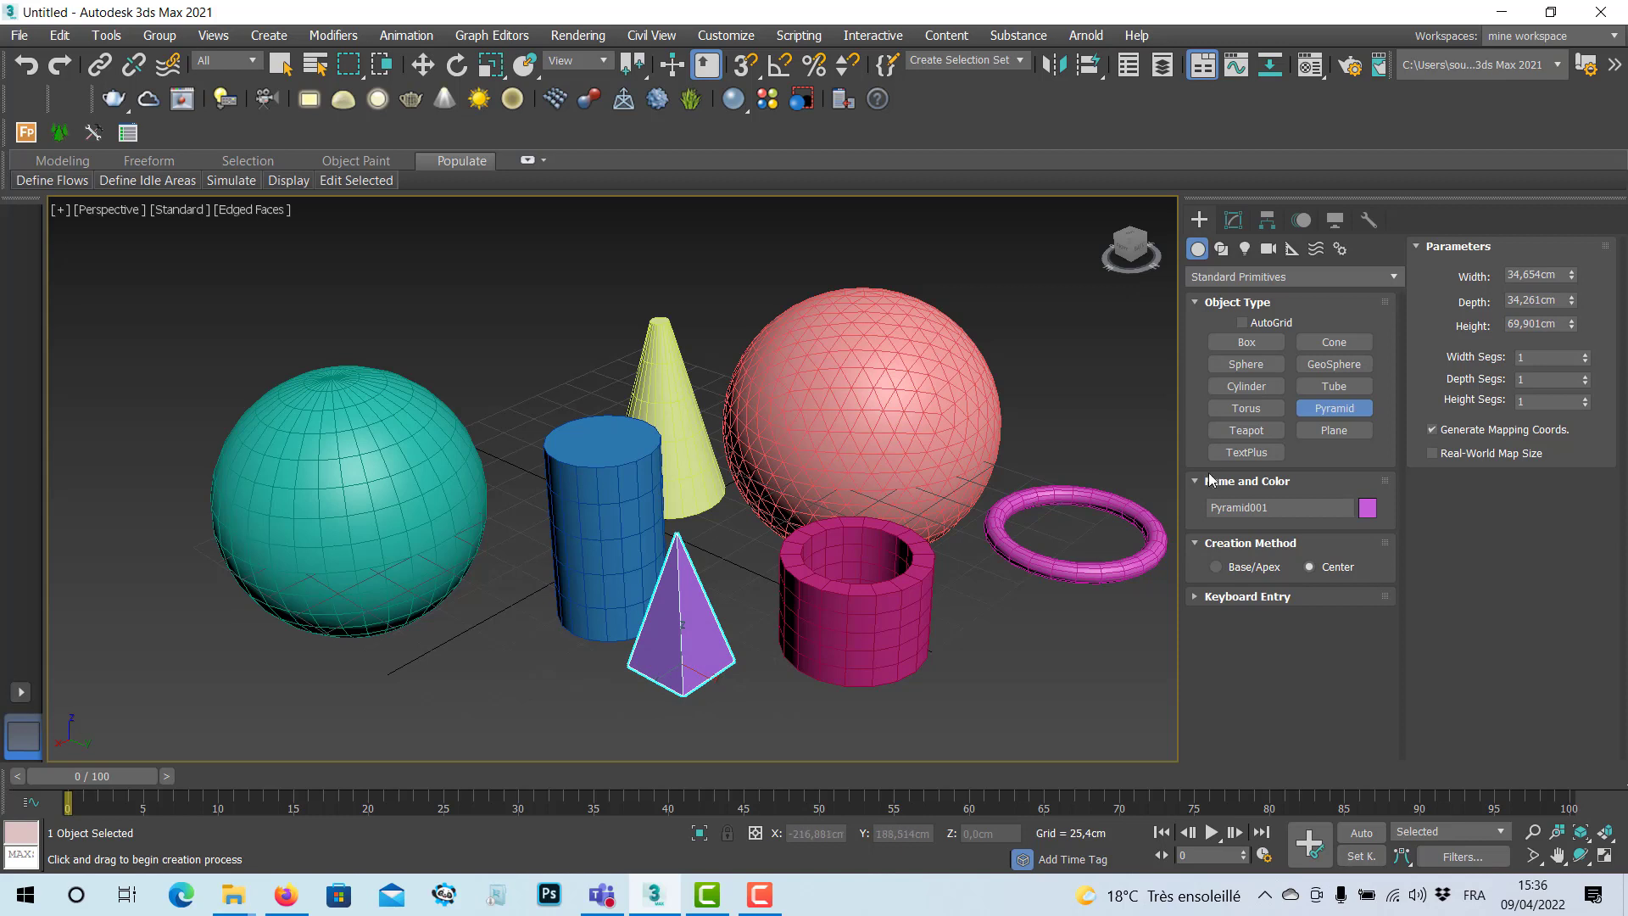
Draw a small plane in front of the sphere and place a TextPlus object with its default text behind the cylinder.
{"action": "left_click", "coordinate": [1335, 430]}
{"action": "left_click_drag", "start_coordinate": [464, 653], "coordinate": [469, 734]}
{"action": "left_click", "coordinate": [1247, 452]}
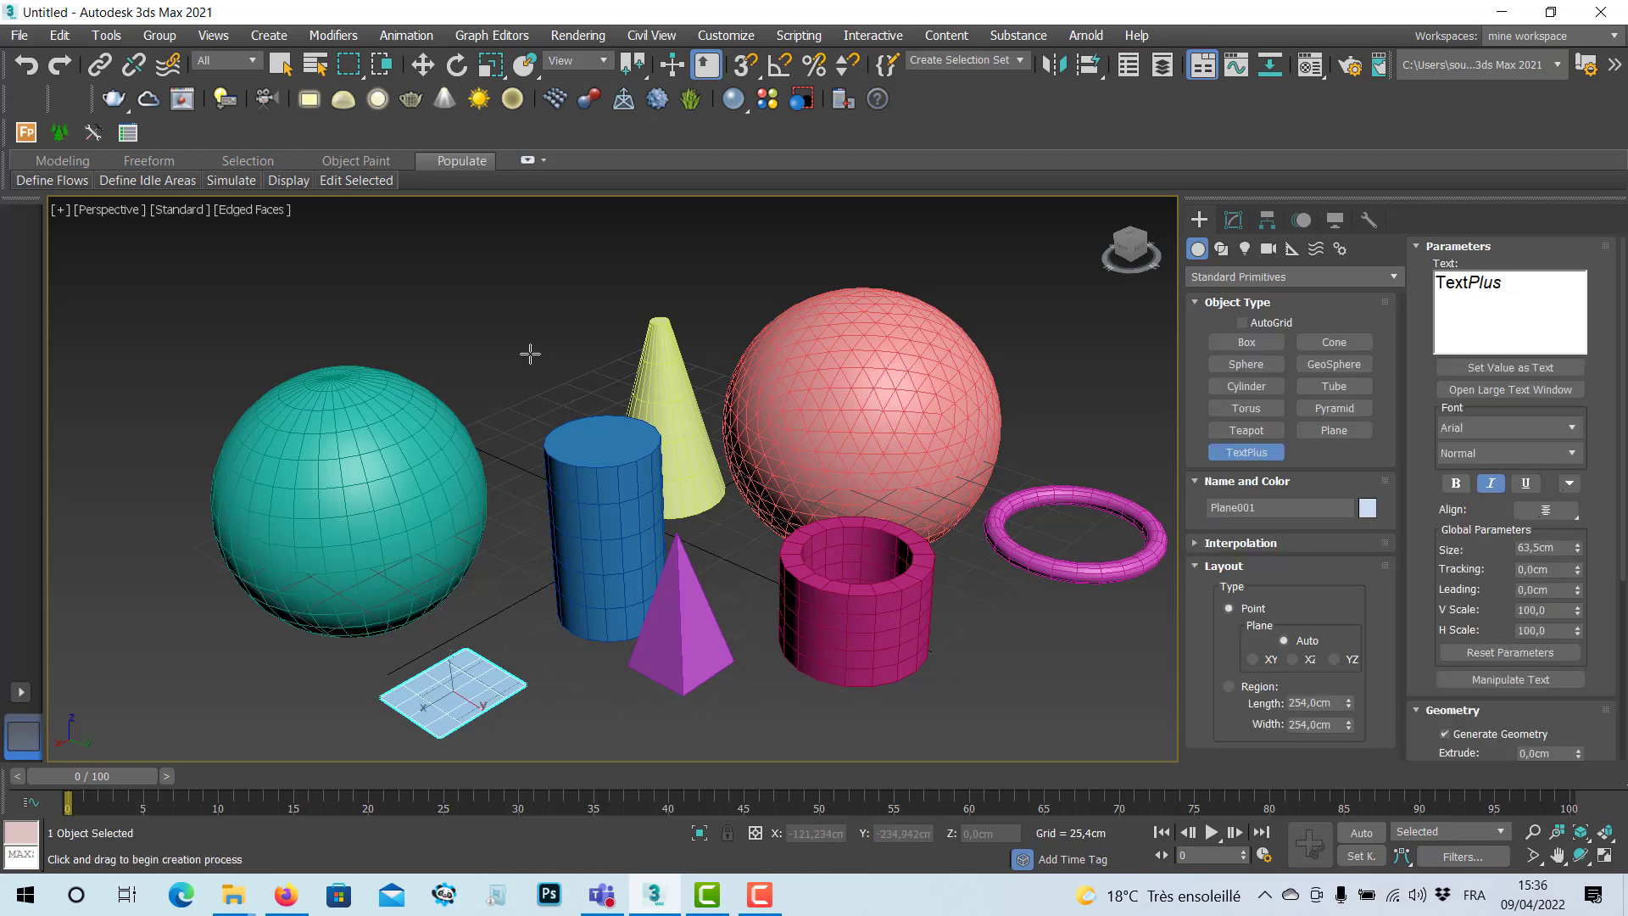
{"action": "left_click", "coordinate": [530, 354]}
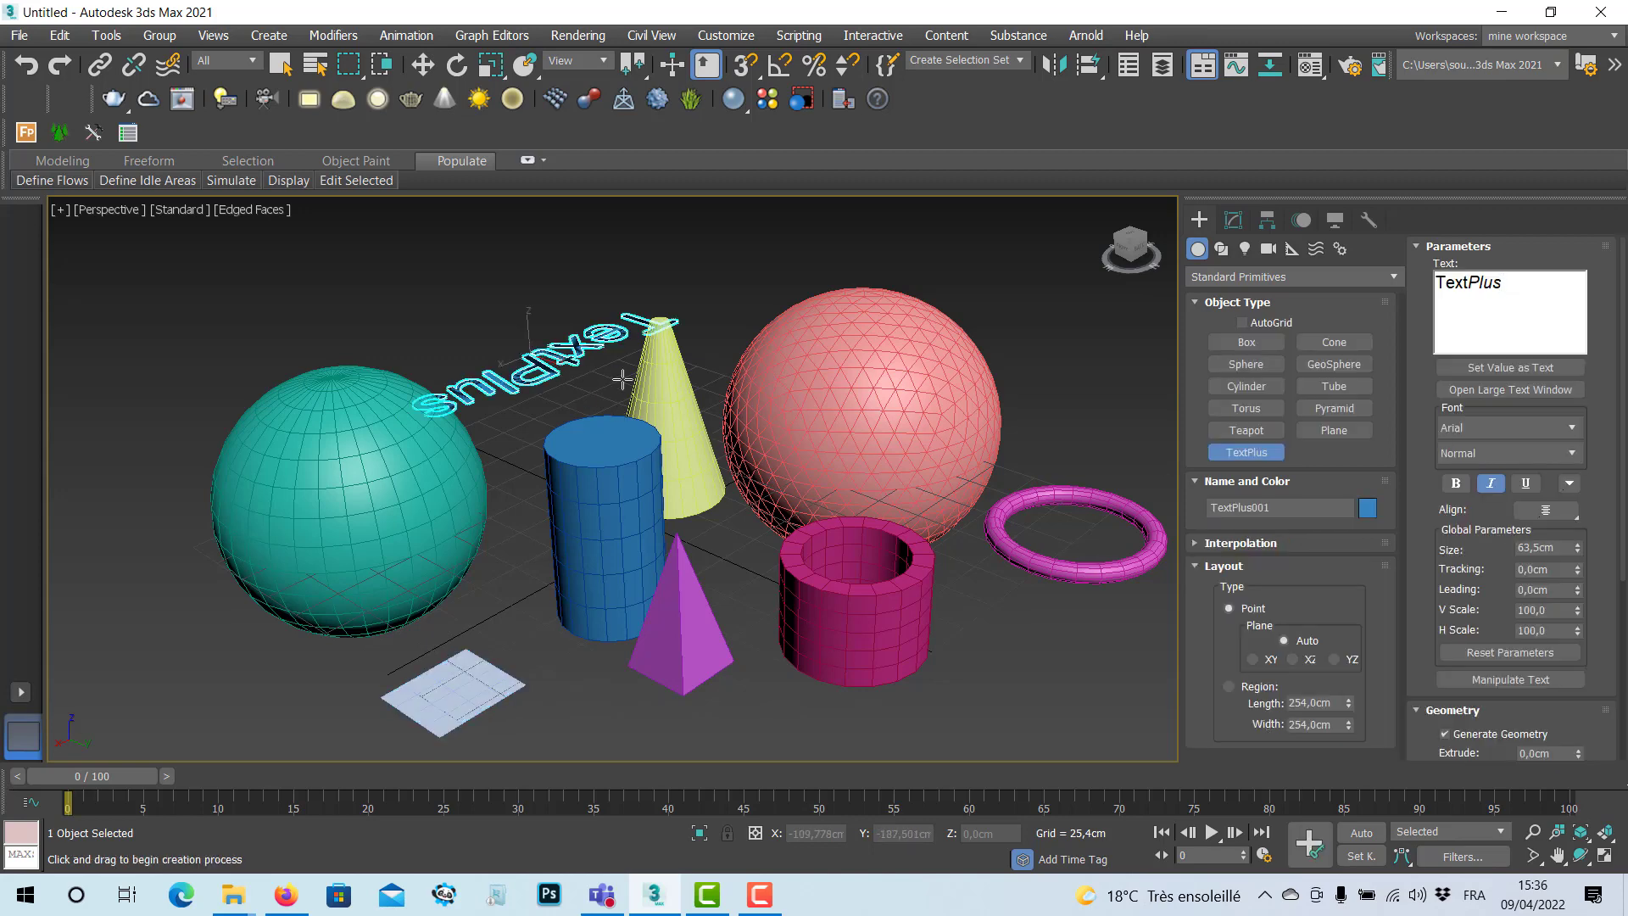
Draw a teapot with a radius of about 29 cm beside the plane, in front of the sphere.
{"action": "left_click", "coordinate": [1251, 430]}
{"action": "left_click_drag", "start_coordinate": [496, 653], "coordinate": [505, 685]}
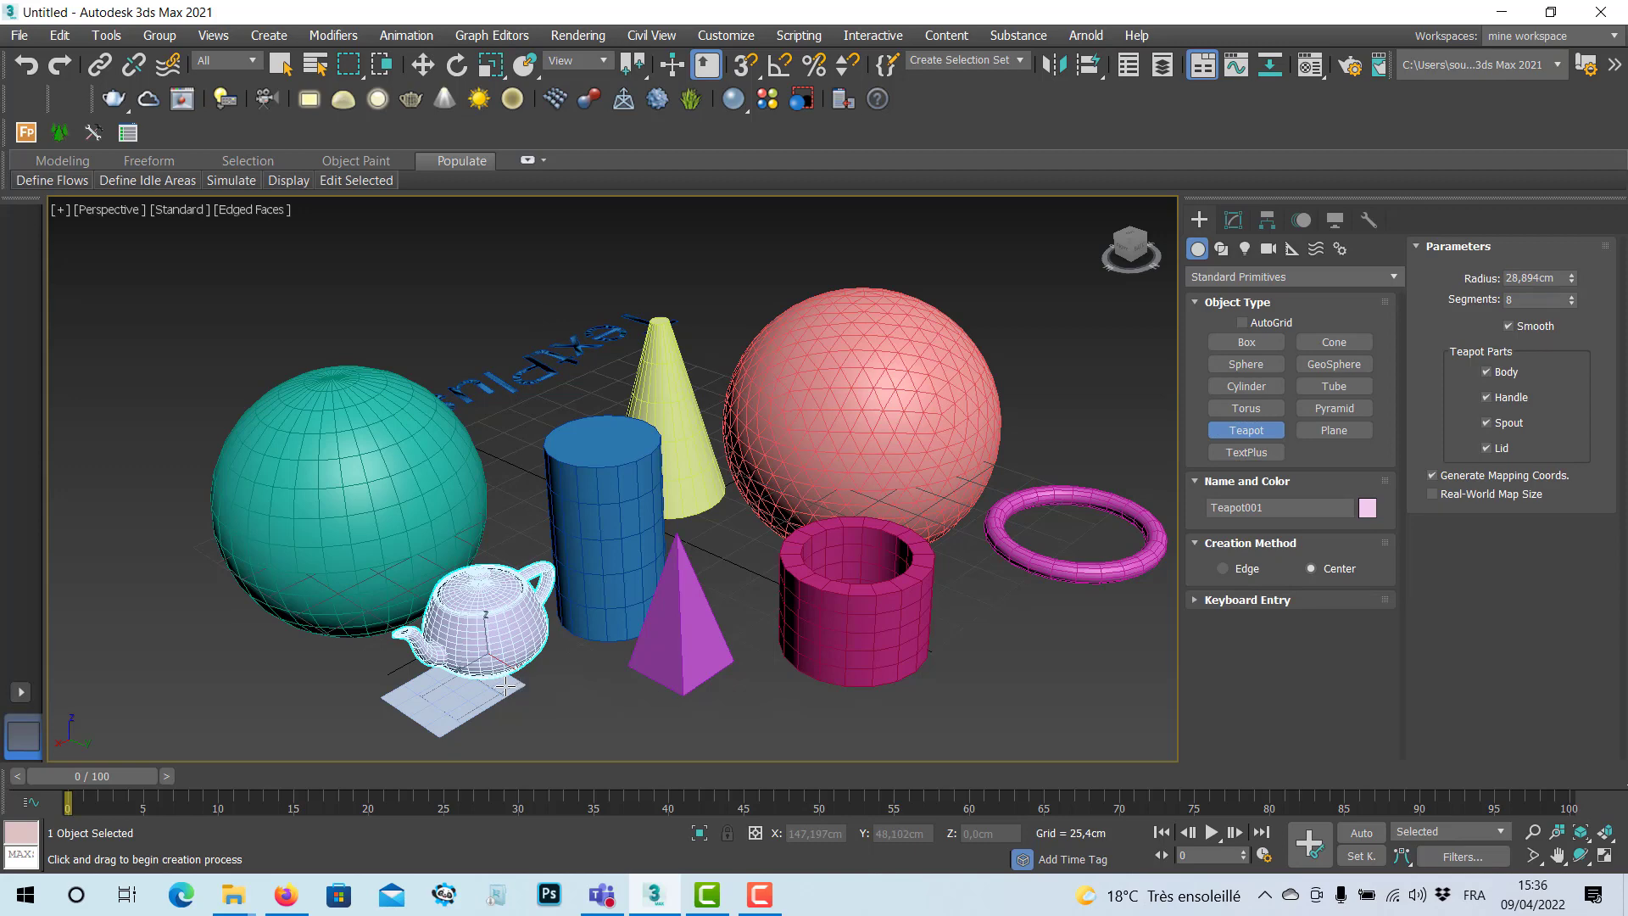
{"action": "middle_click_drag", "start_coordinate": [625, 473], "coordinate": [645, 439]}
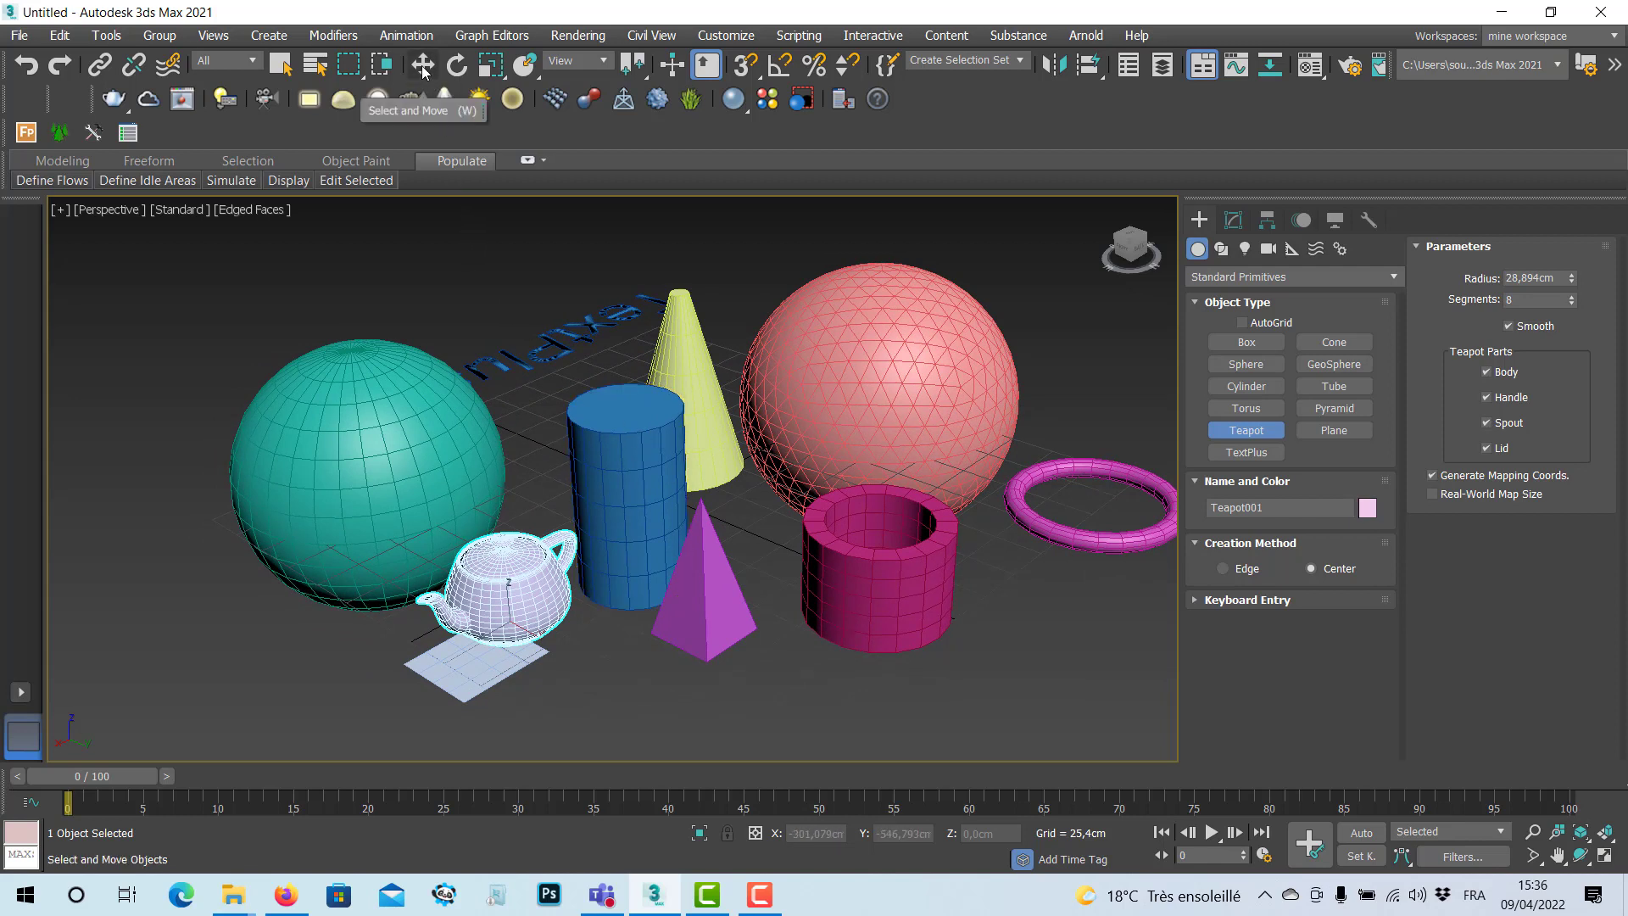
Select the teal sphere with the Move tool and reduce its radius to about 60.6 cm.
{"action": "left_click", "coordinate": [424, 71]}
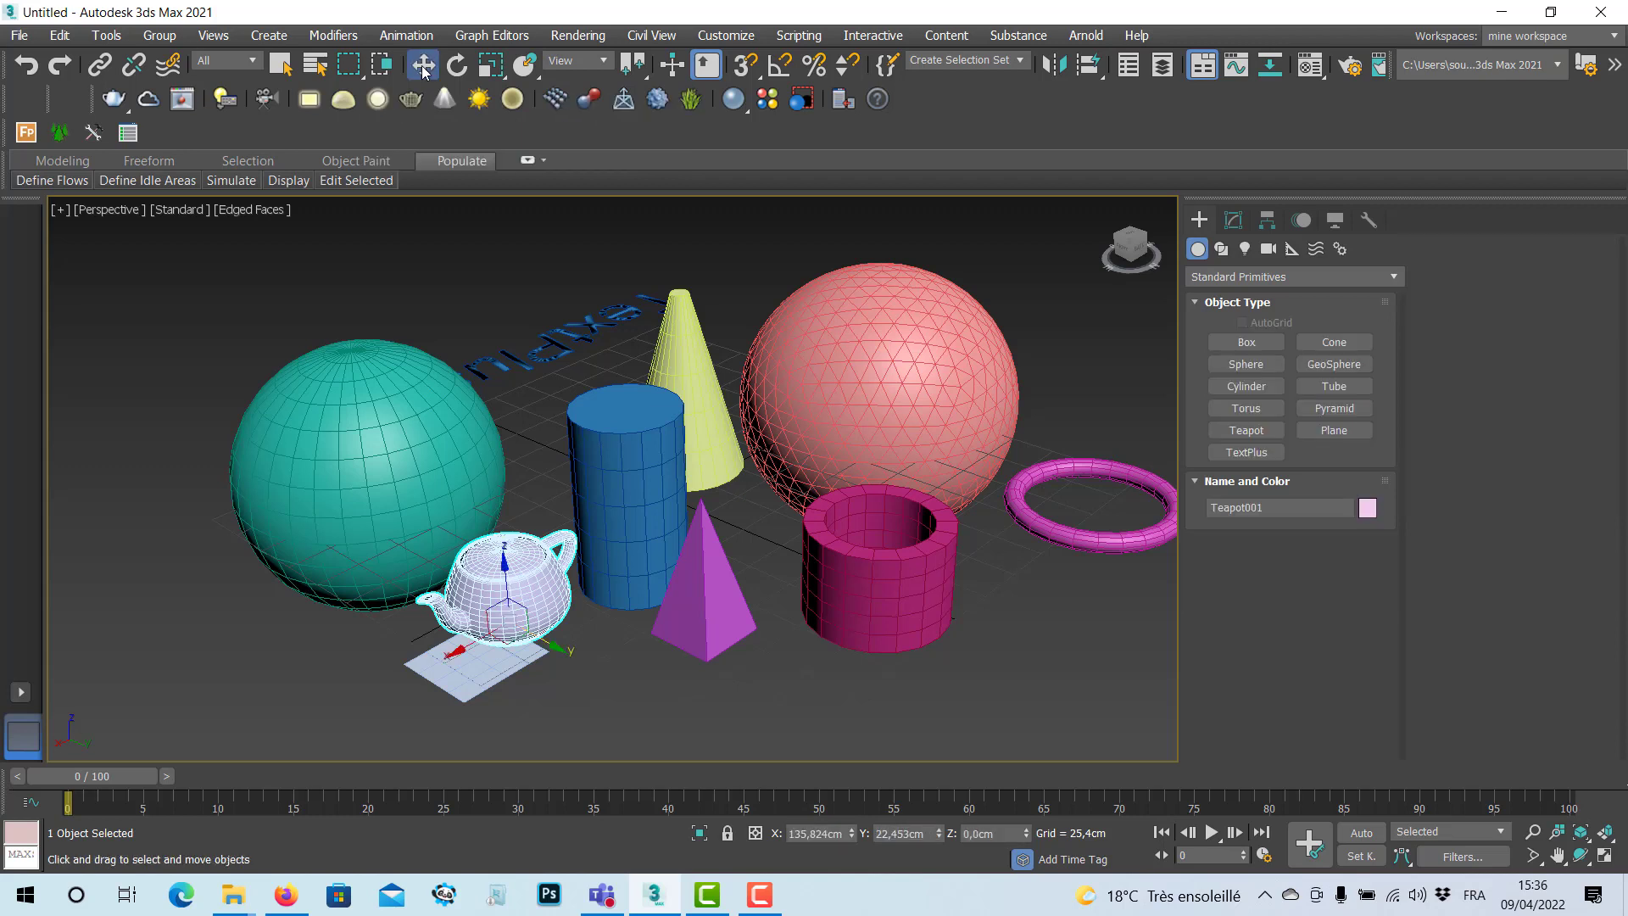
{"action": "left_click", "coordinate": [367, 432]}
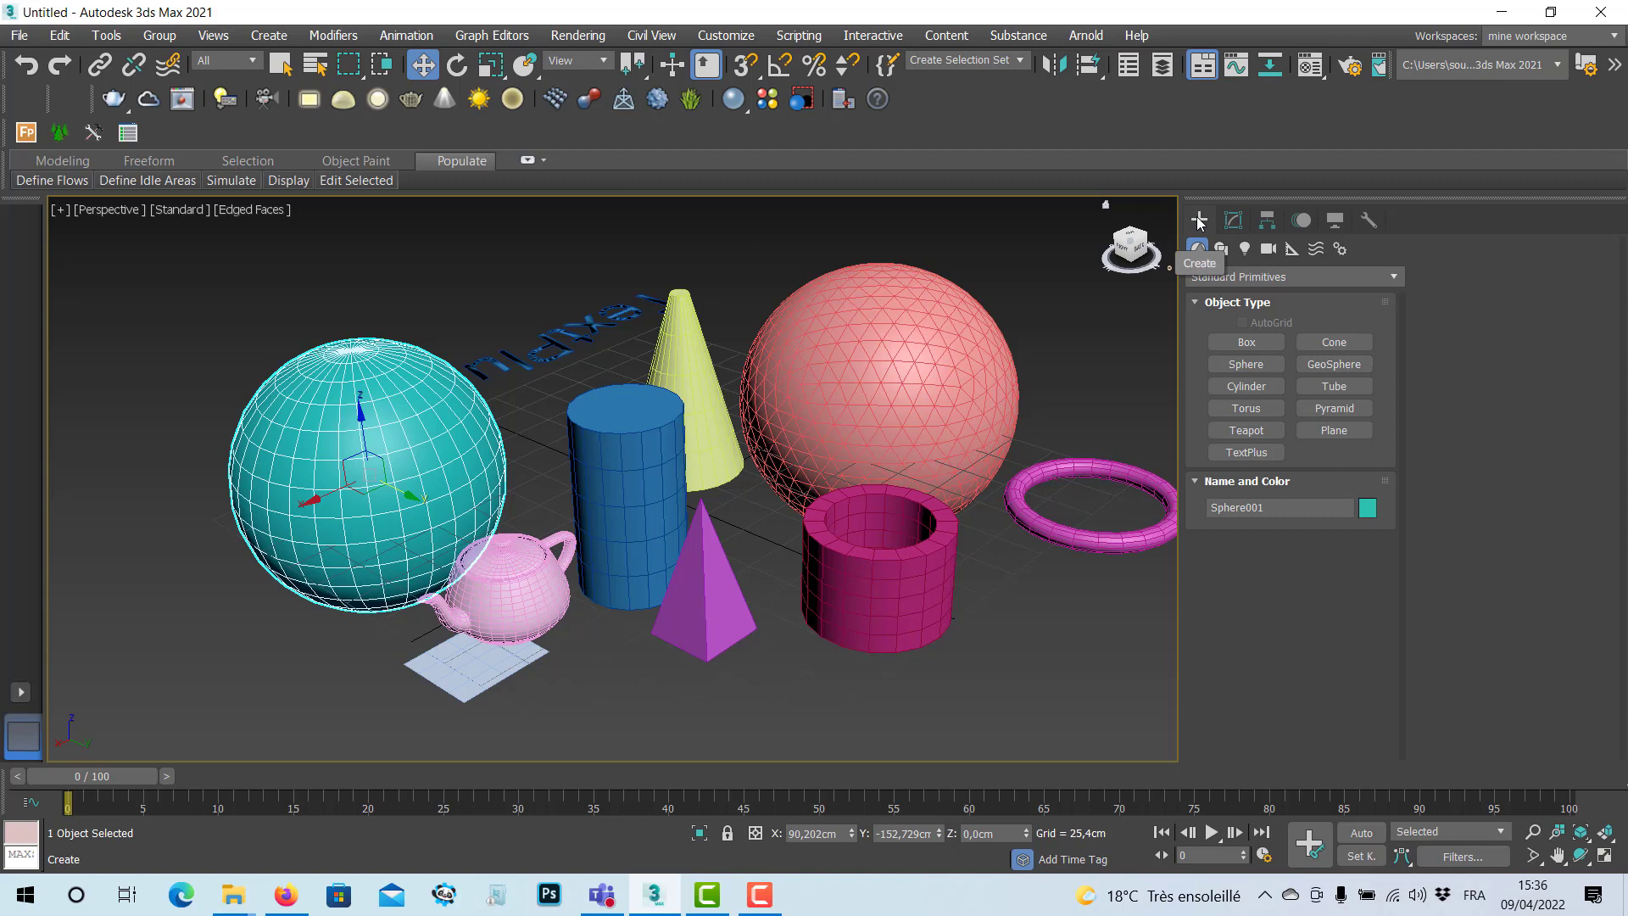
{"action": "left_click", "coordinate": [1234, 222]}
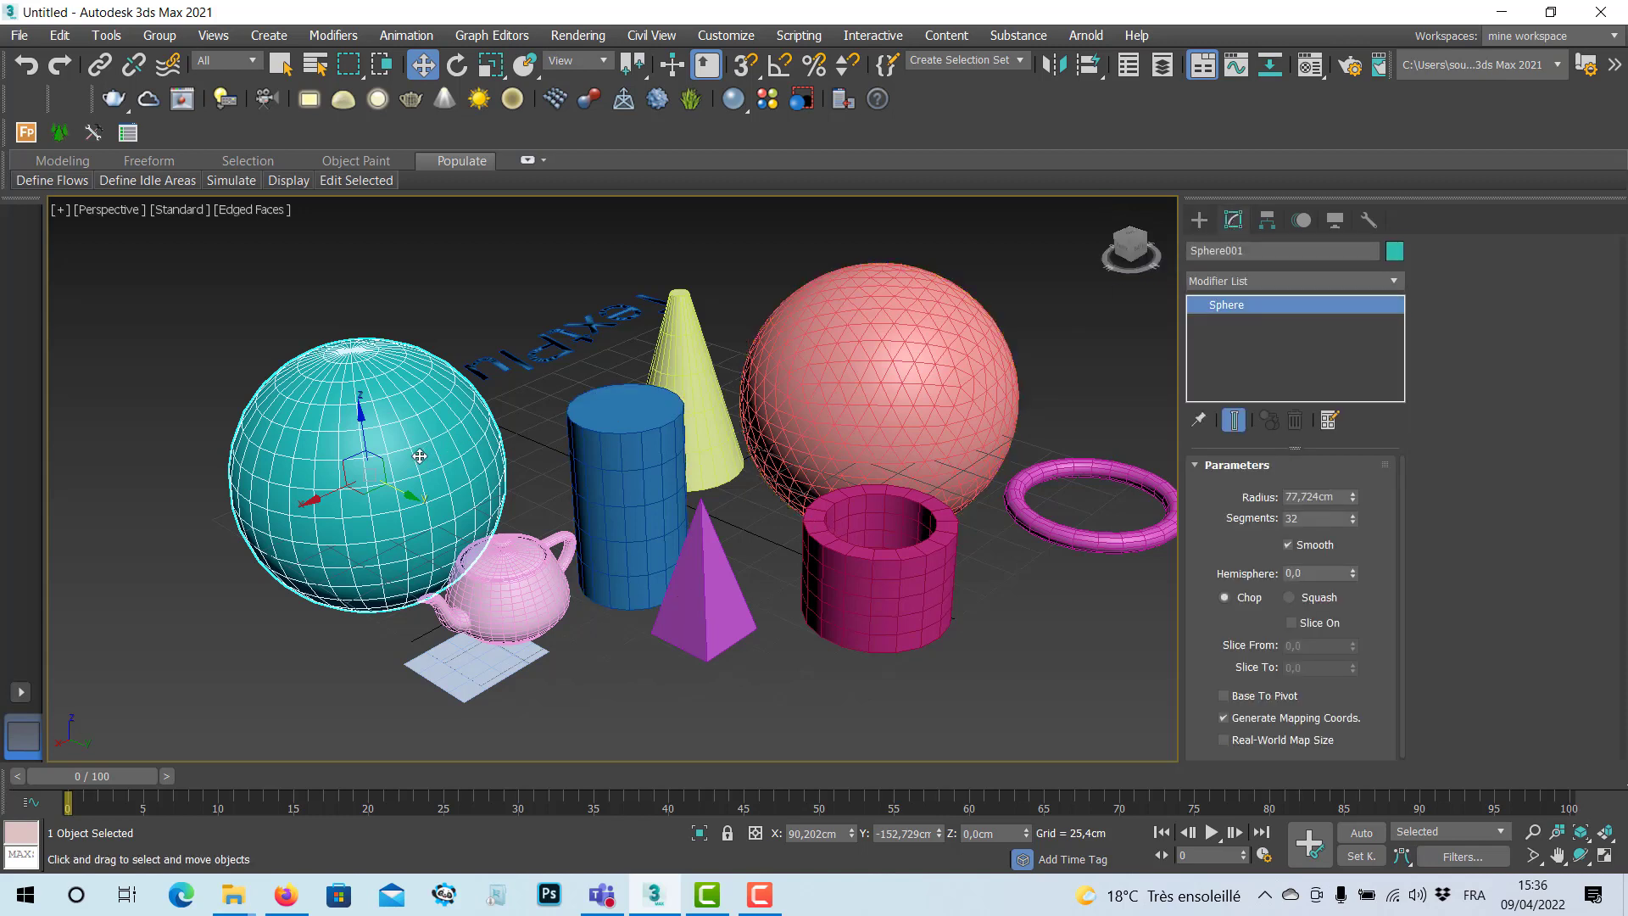
{"action": "middle_click_drag", "start_coordinate": [419, 458], "coordinate": [426, 438]}
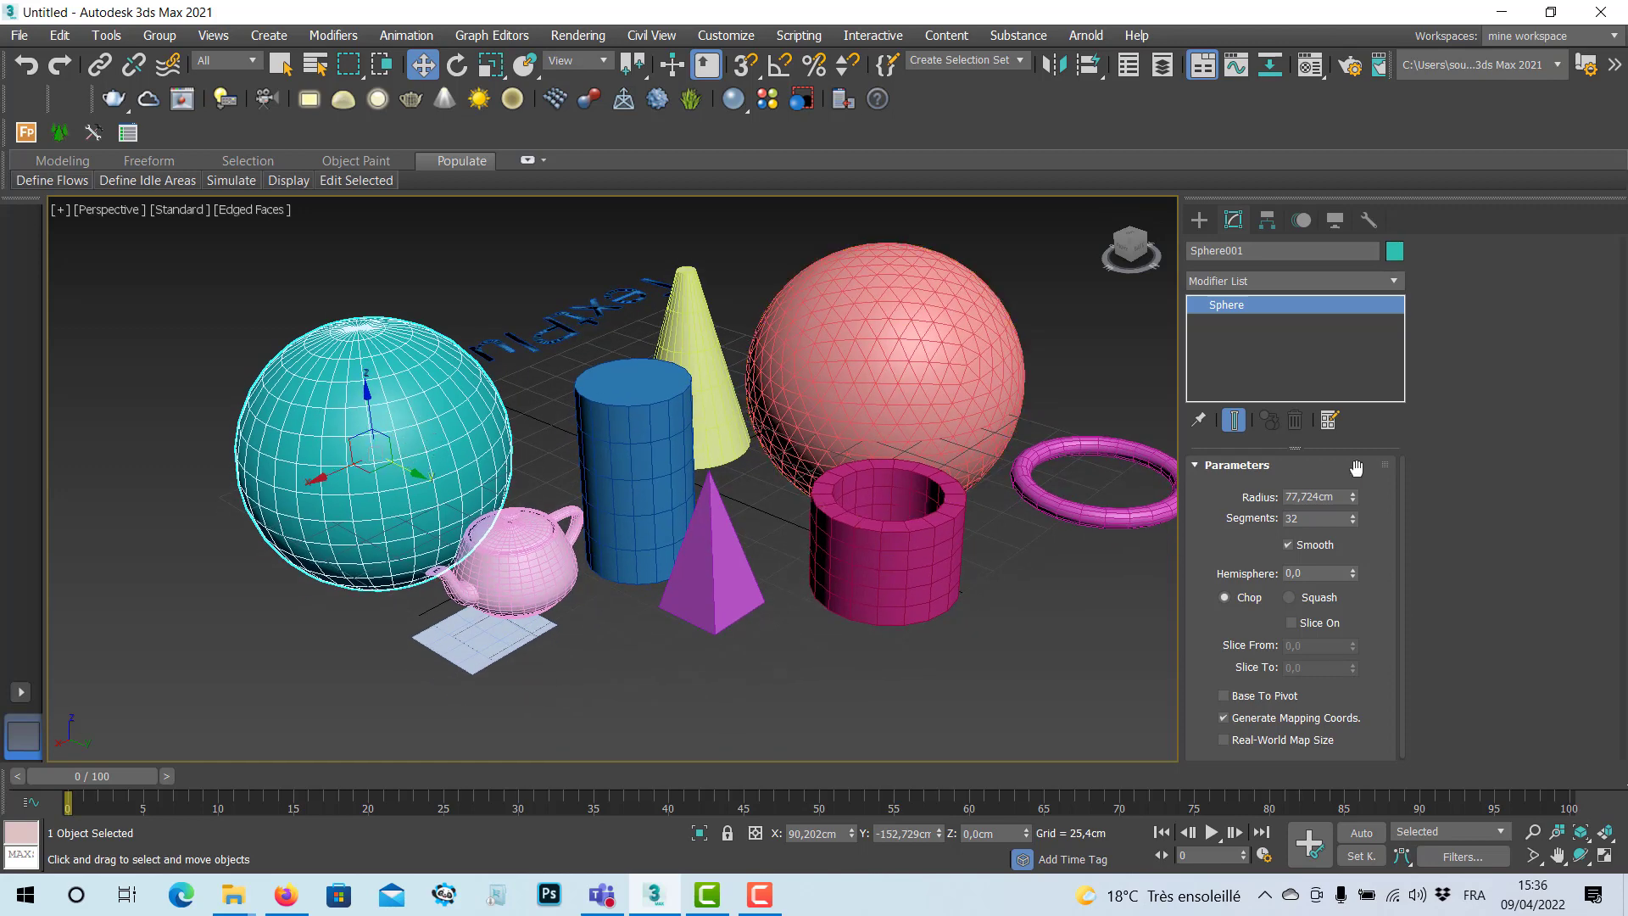
{"action": "left_click_drag", "start_coordinate": [1353, 495], "coordinate": [1385, 517]}
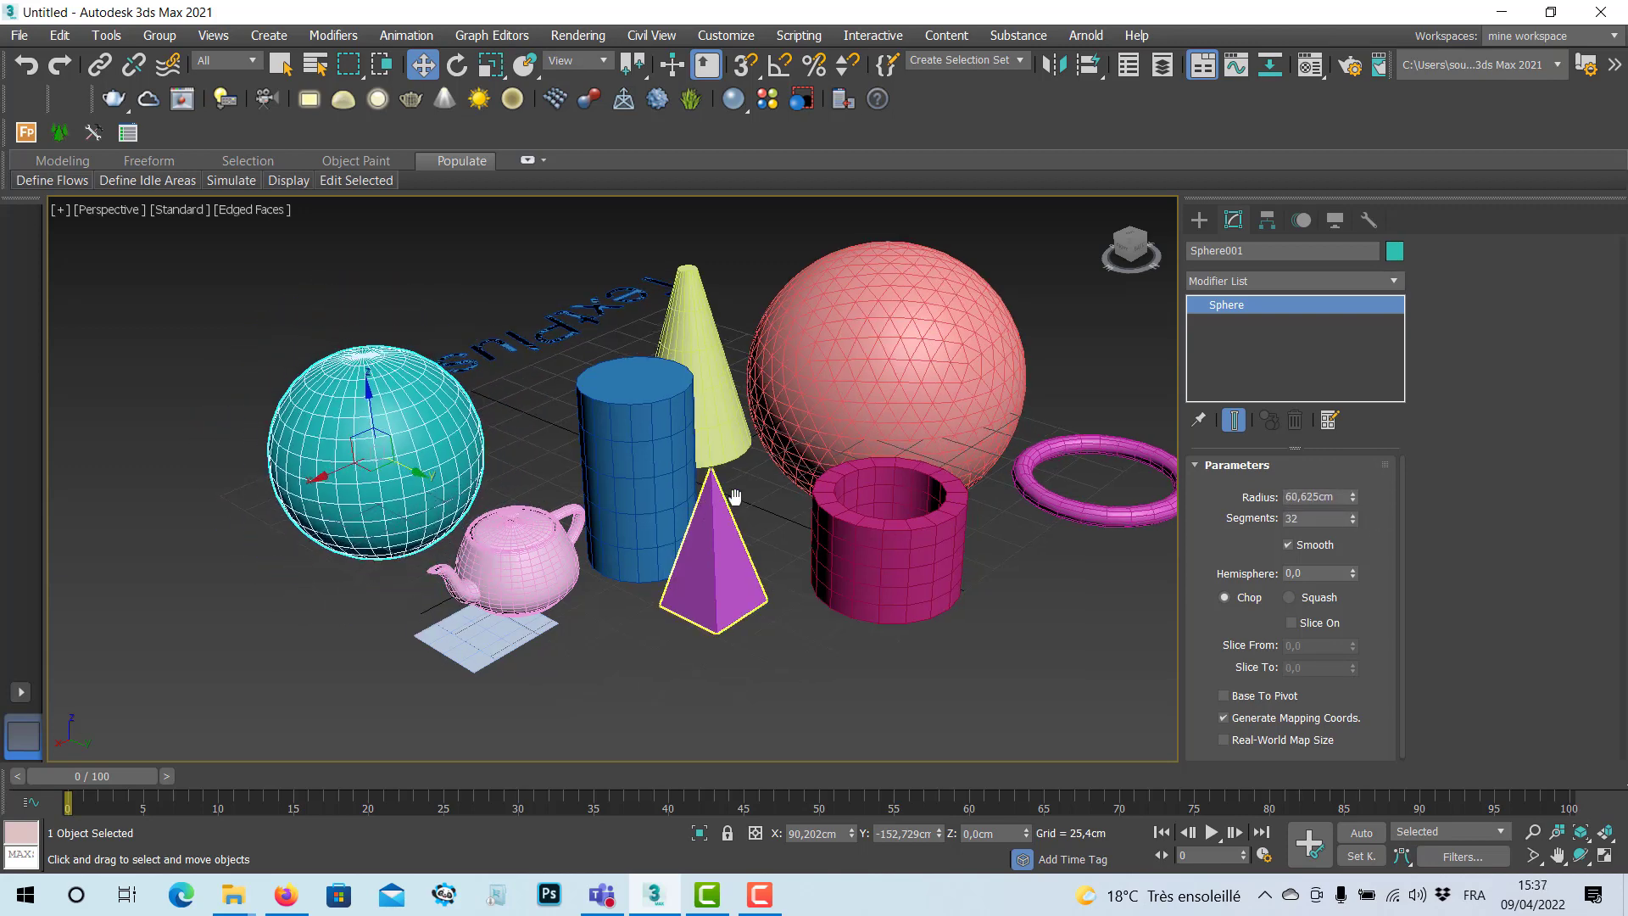
Turn off the Edged Faces display in the perspective viewport and turn it back on.
{"action": "middle_click_drag", "start_coordinate": [507, 470], "coordinate": [478, 438]}
{"action": "scroll", "coordinate": [643, 460], "scroll_direction": "up", "scroll_amount": 3}
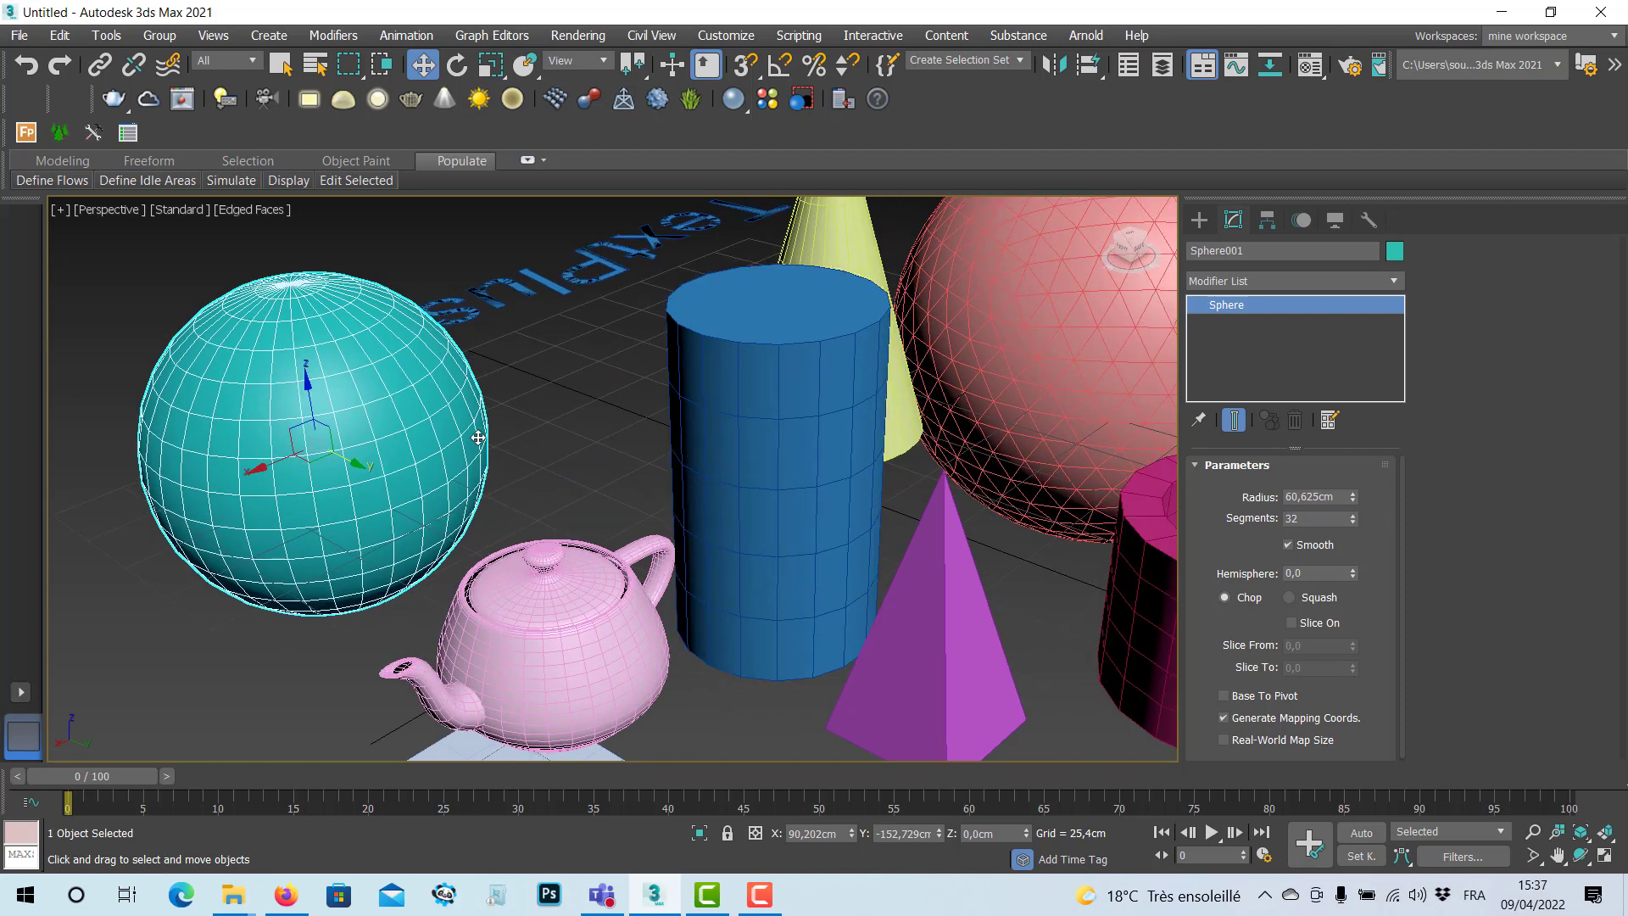
{"action": "key", "text": "F4"}
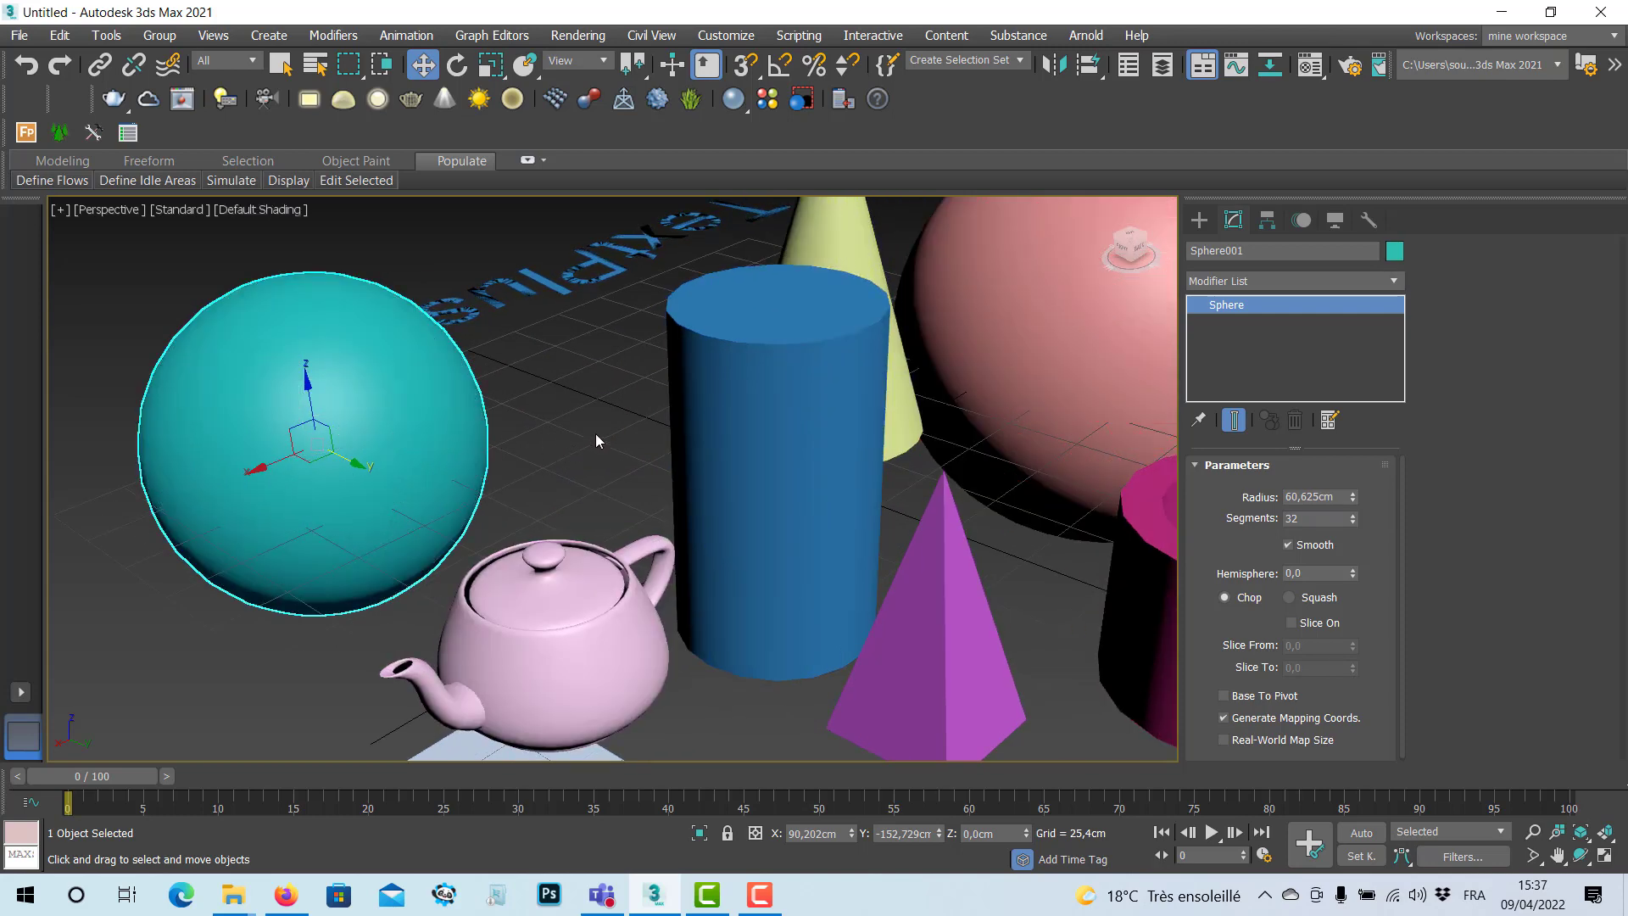
{"action": "left_click", "coordinate": [250, 214]}
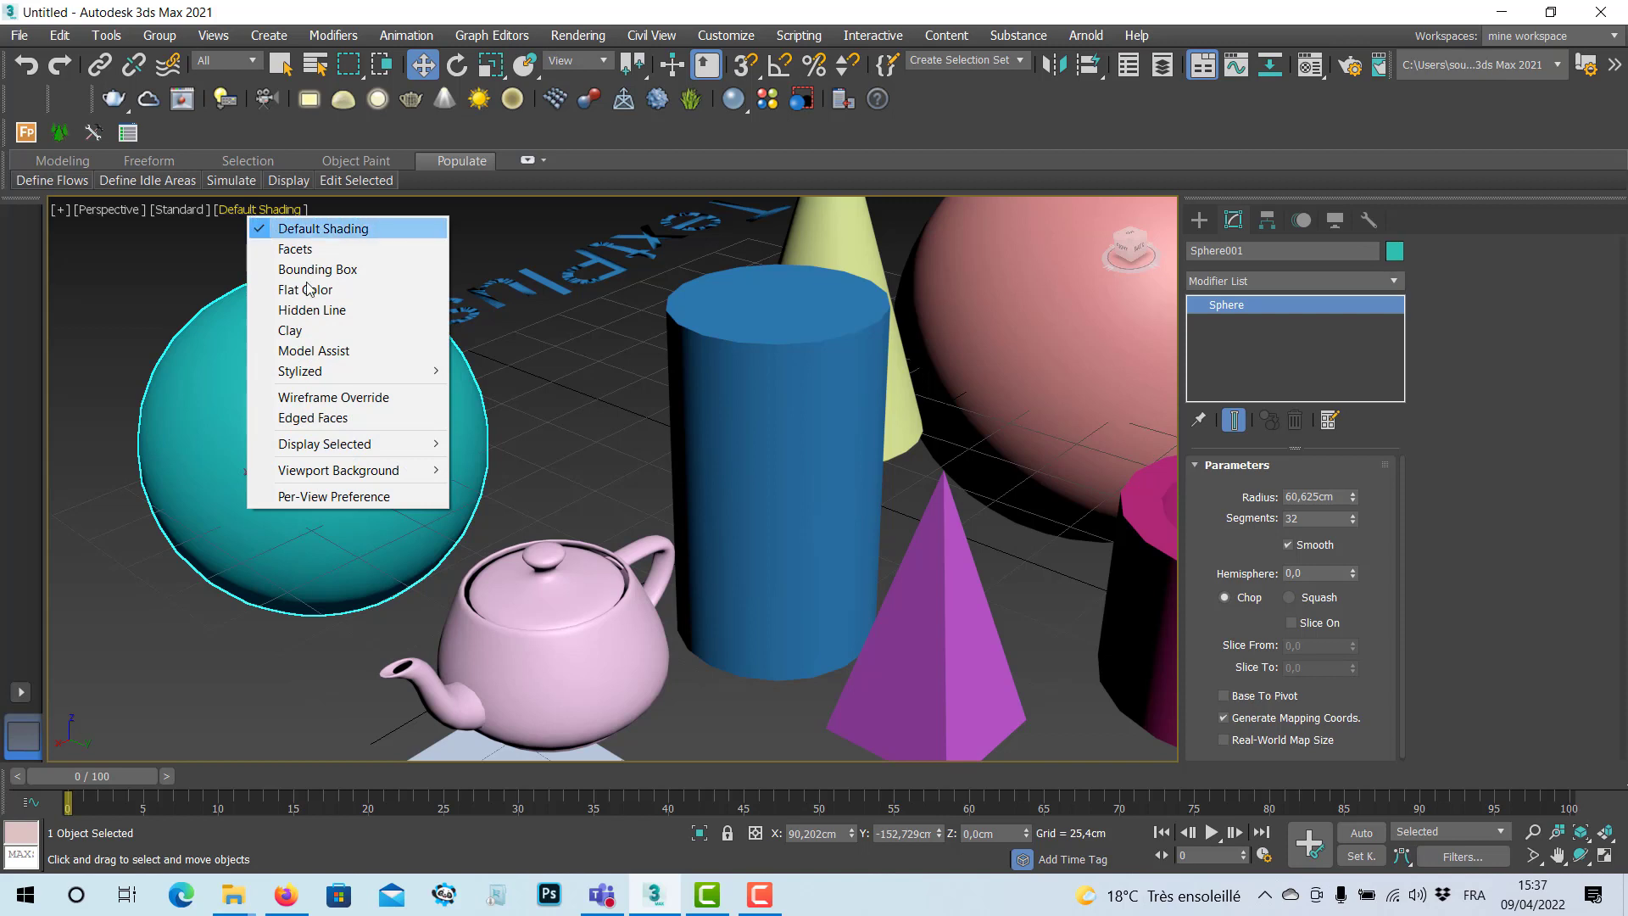
{"action": "left_click", "coordinate": [366, 423]}
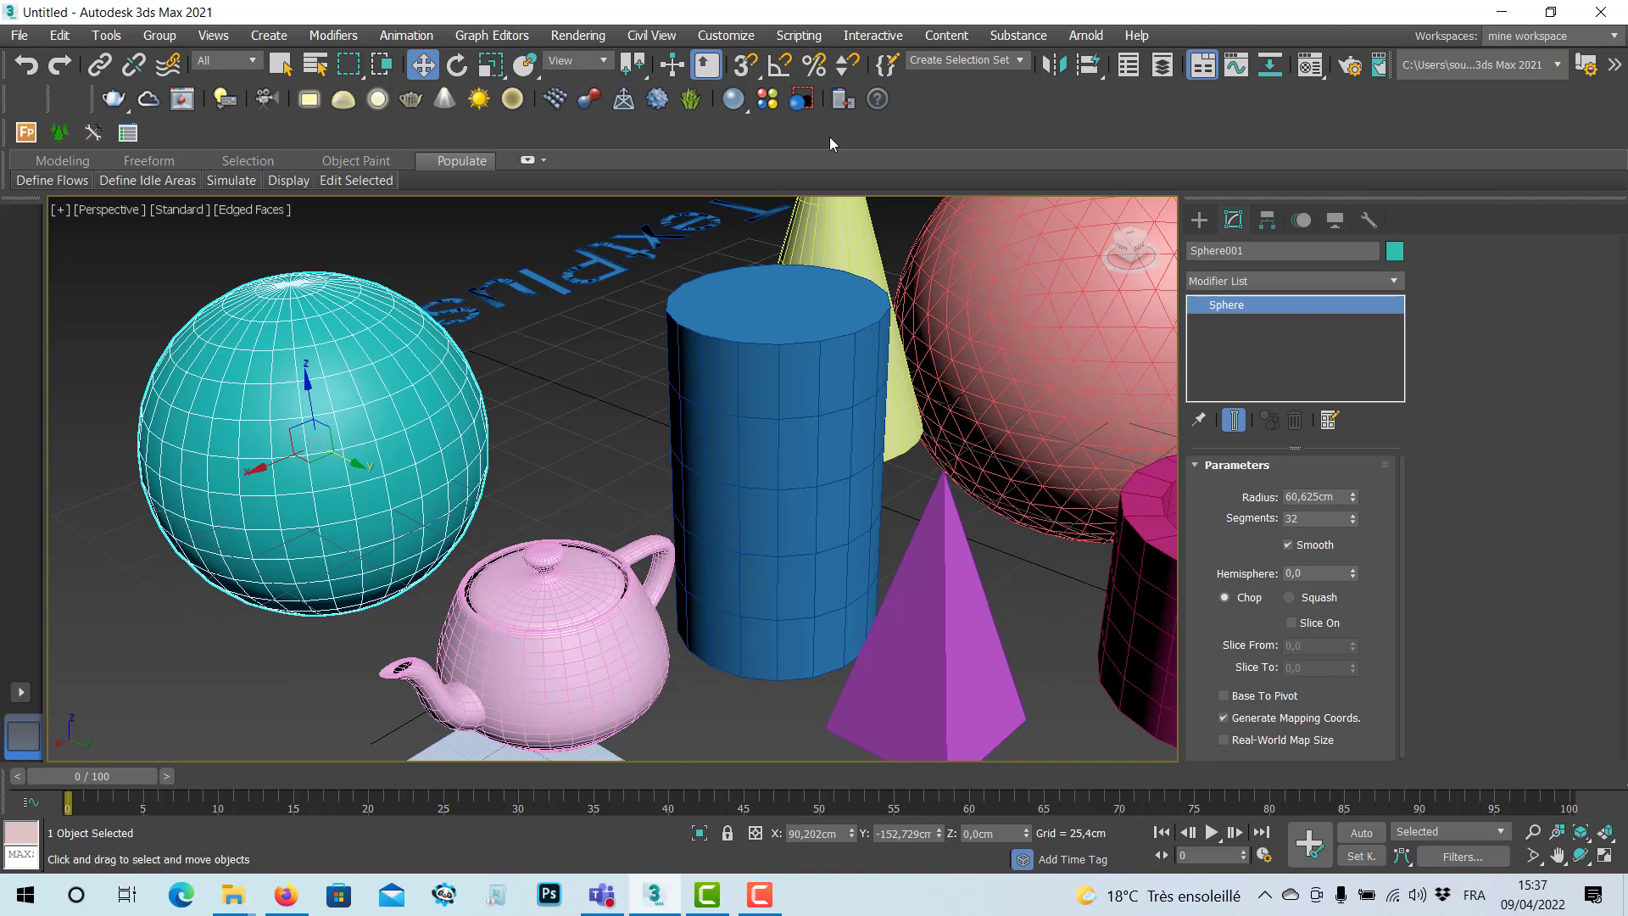
Try 9 segments on the sphere and settle on 29 segments.
{"action": "left_click_drag", "start_coordinate": [1354, 519], "coordinate": [1361, 539]}
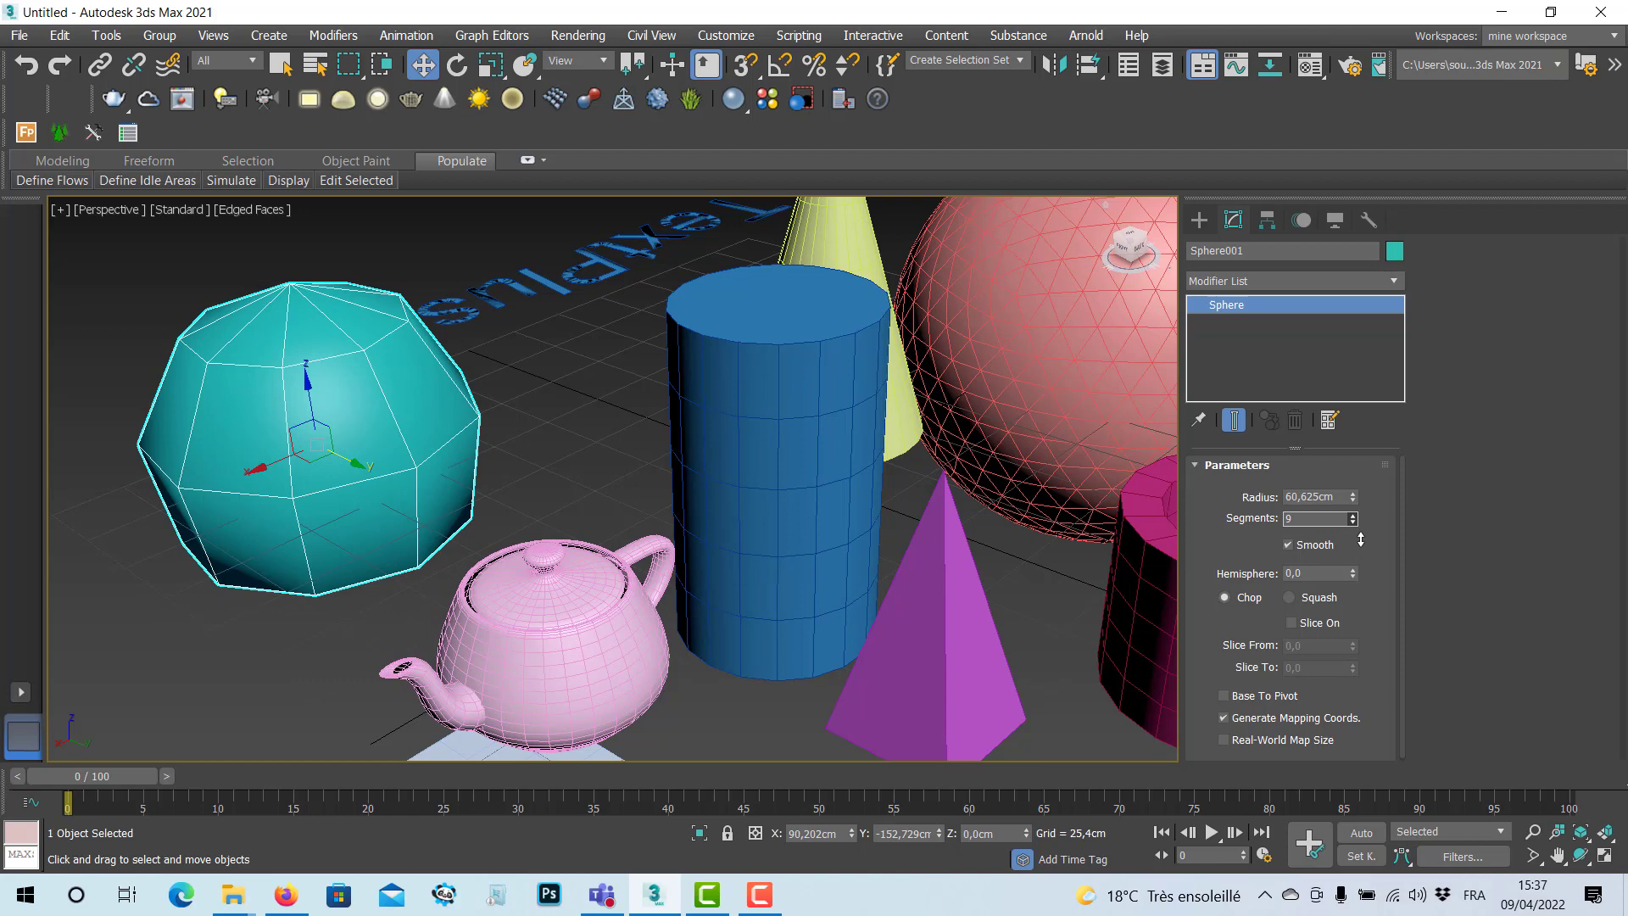
{"action": "left_click_drag", "start_coordinate": [1361, 539], "coordinate": [1360, 519]}
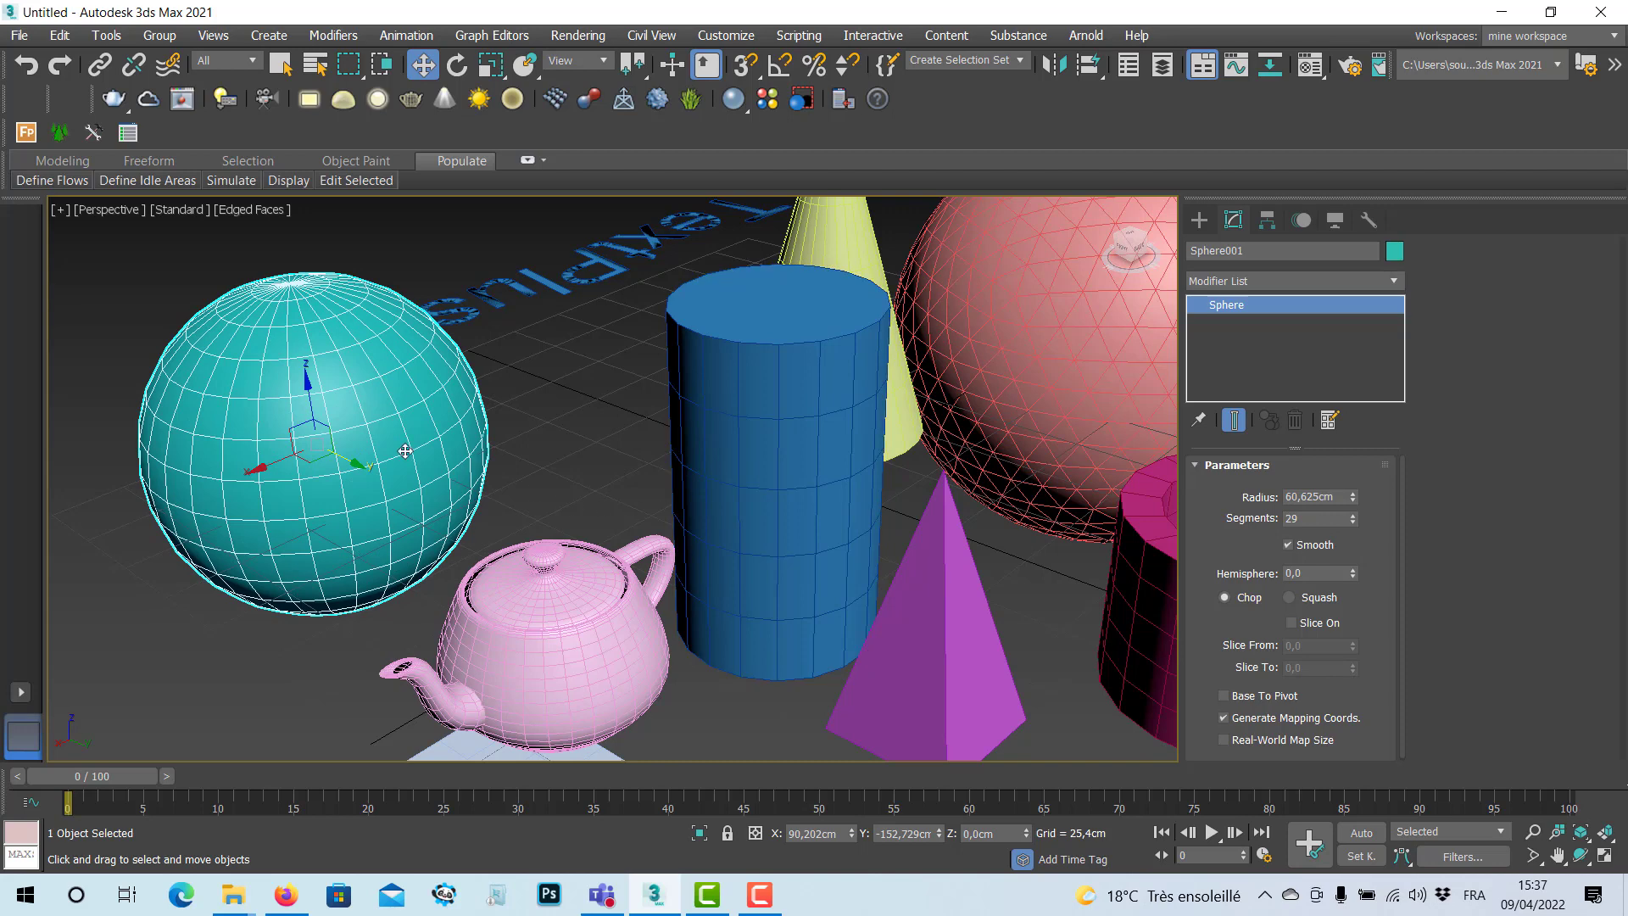
Reduce the blue cylinder's height to about 71.7 cm and set its height segments to 1.
{"action": "left_click", "coordinate": [808, 456]}
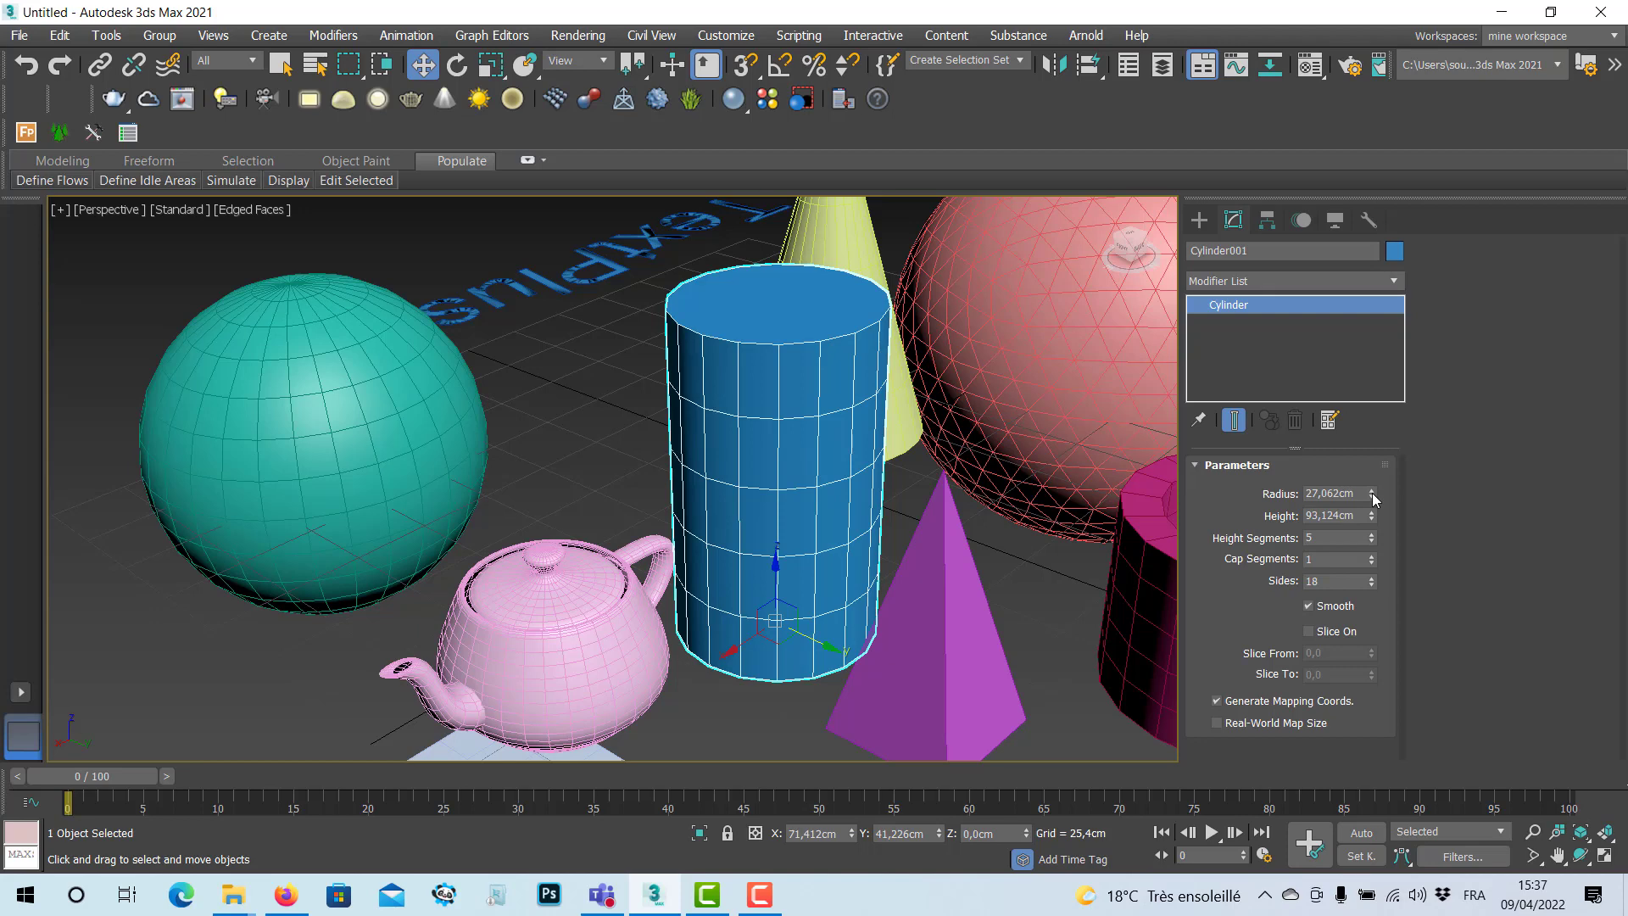
{"action": "left_click_drag", "start_coordinate": [1372, 493], "coordinate": [1367, 539]}
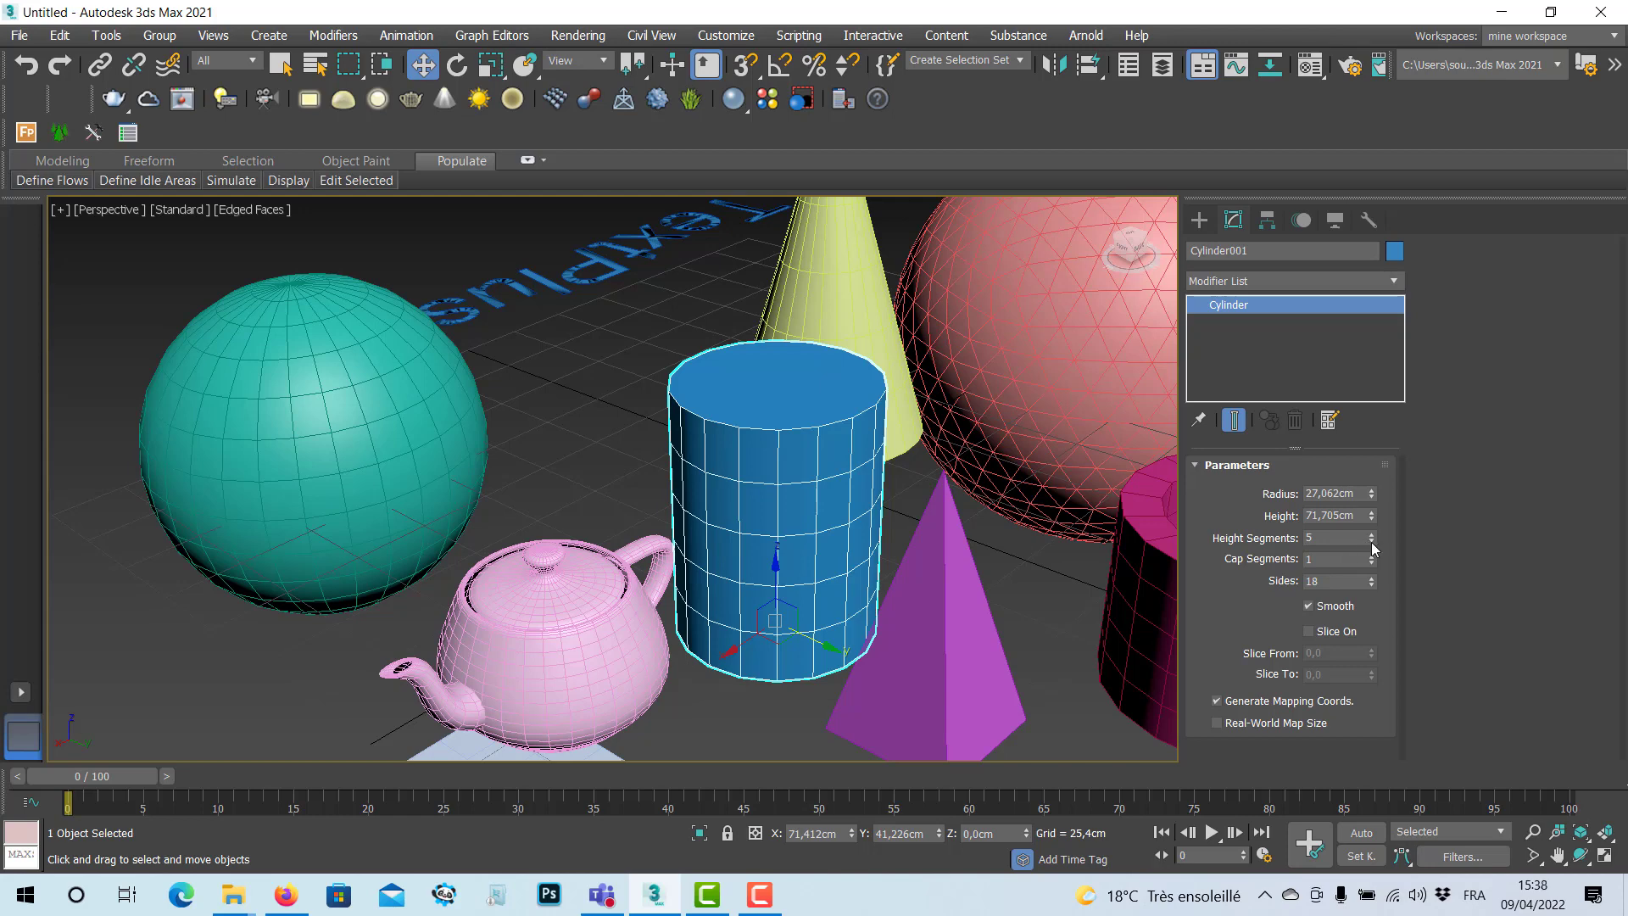
{"action": "left_click", "coordinate": [1371, 542]}
{"action": "left_click", "coordinate": [1371, 542]}
{"action": "left_click", "coordinate": [1371, 542]}
{"action": "left_click", "coordinate": [1371, 542]}
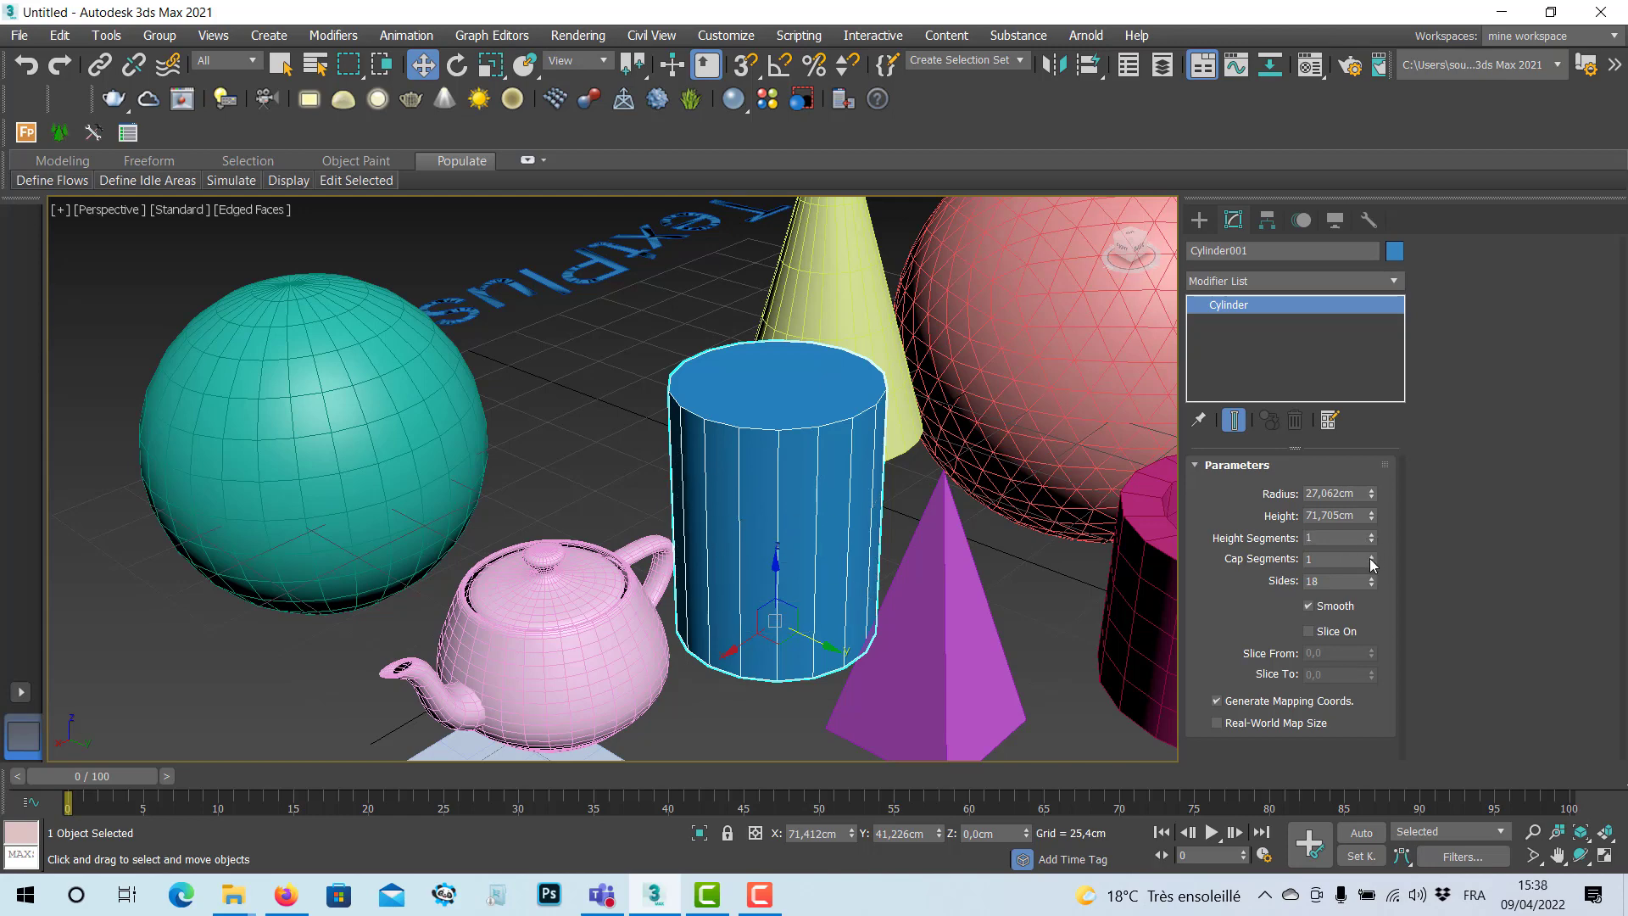
Try more cap segments on the cylinder and return the value to 1.
{"action": "left_click", "coordinate": [1371, 556]}
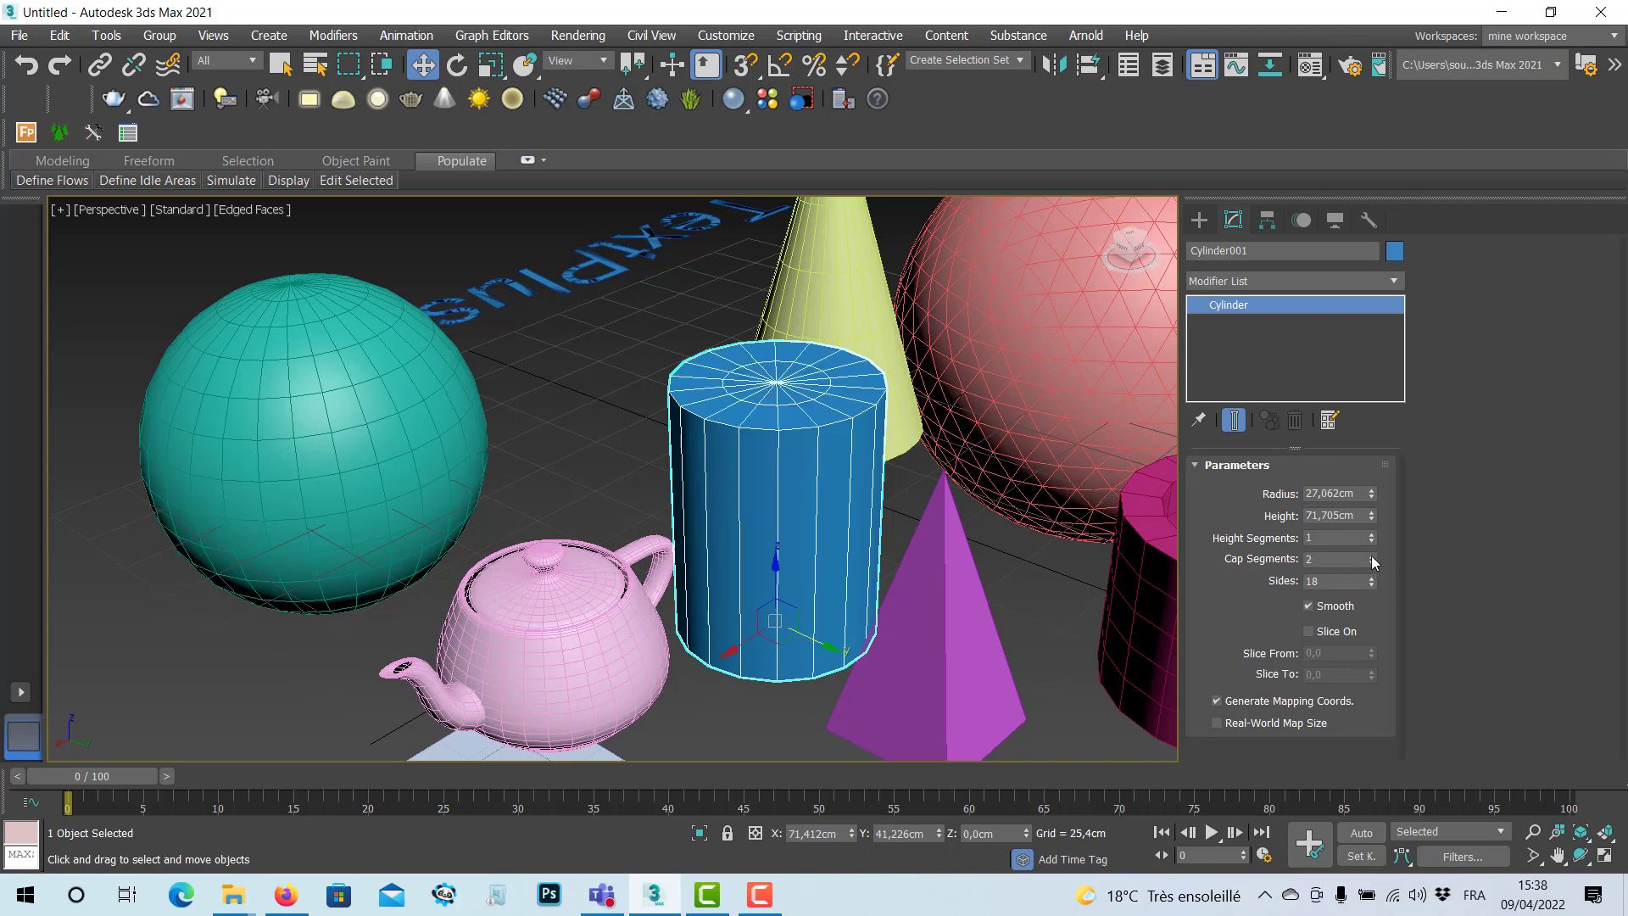
{"action": "left_click", "coordinate": [1372, 556]}
{"action": "left_click", "coordinate": [1371, 562]}
{"action": "left_click", "coordinate": [1371, 563]}
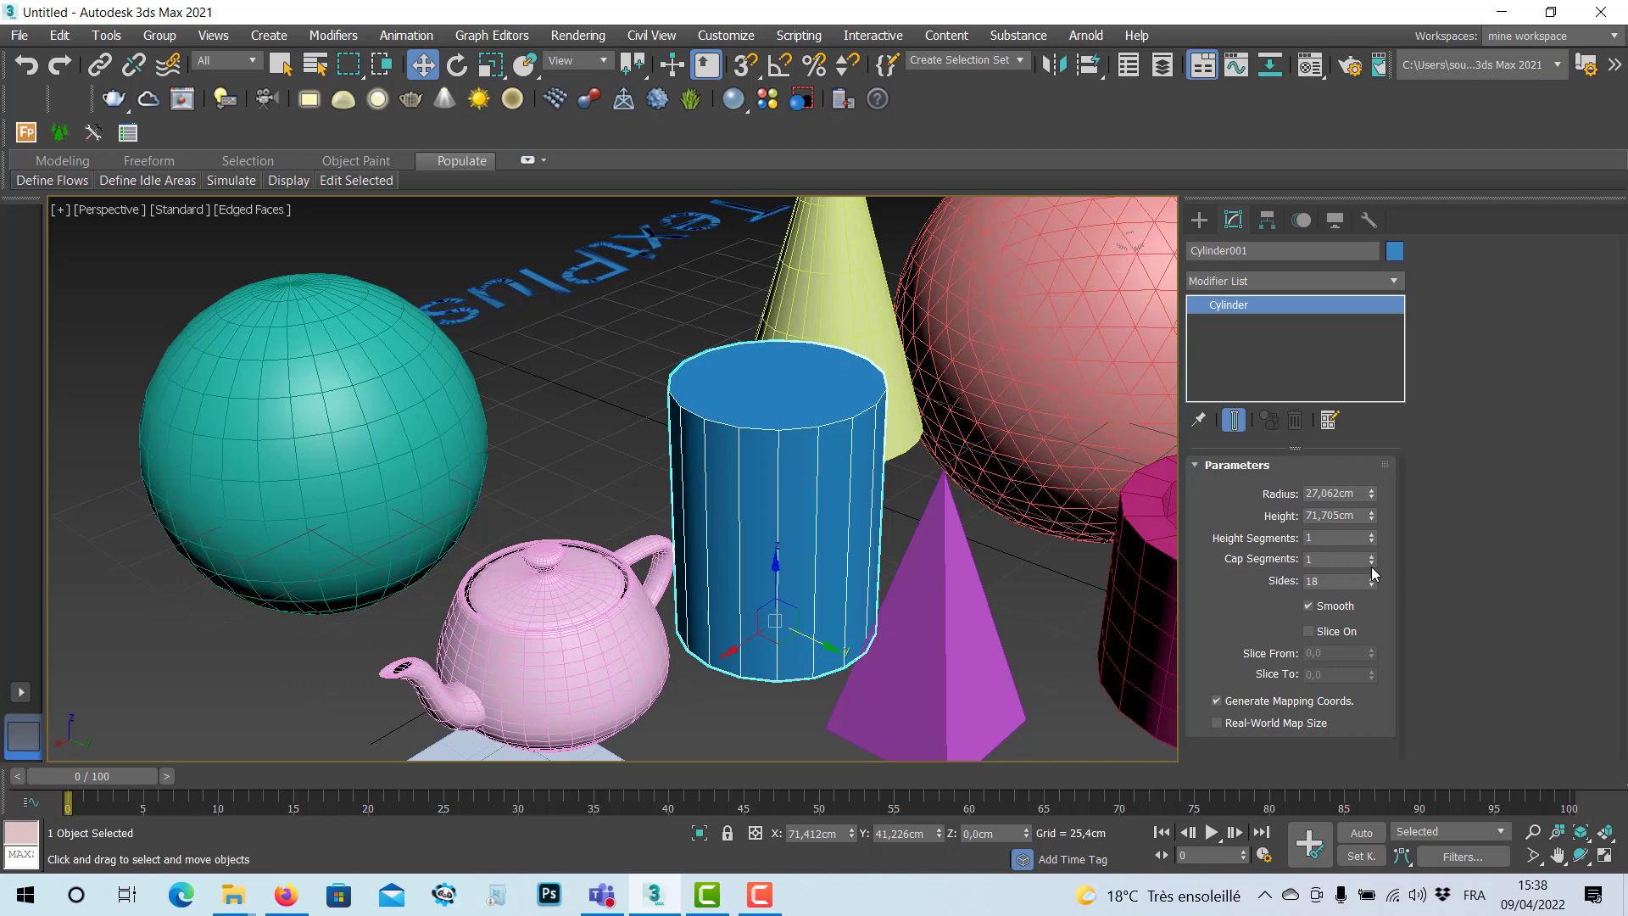
Reduce the cylinder's number of sides one by one down to 3.
{"action": "left_click", "coordinate": [1373, 585]}
{"action": "left_click", "coordinate": [1372, 585]}
{"action": "left_click", "coordinate": [1372, 584]}
{"action": "left_click", "coordinate": [1372, 584]}
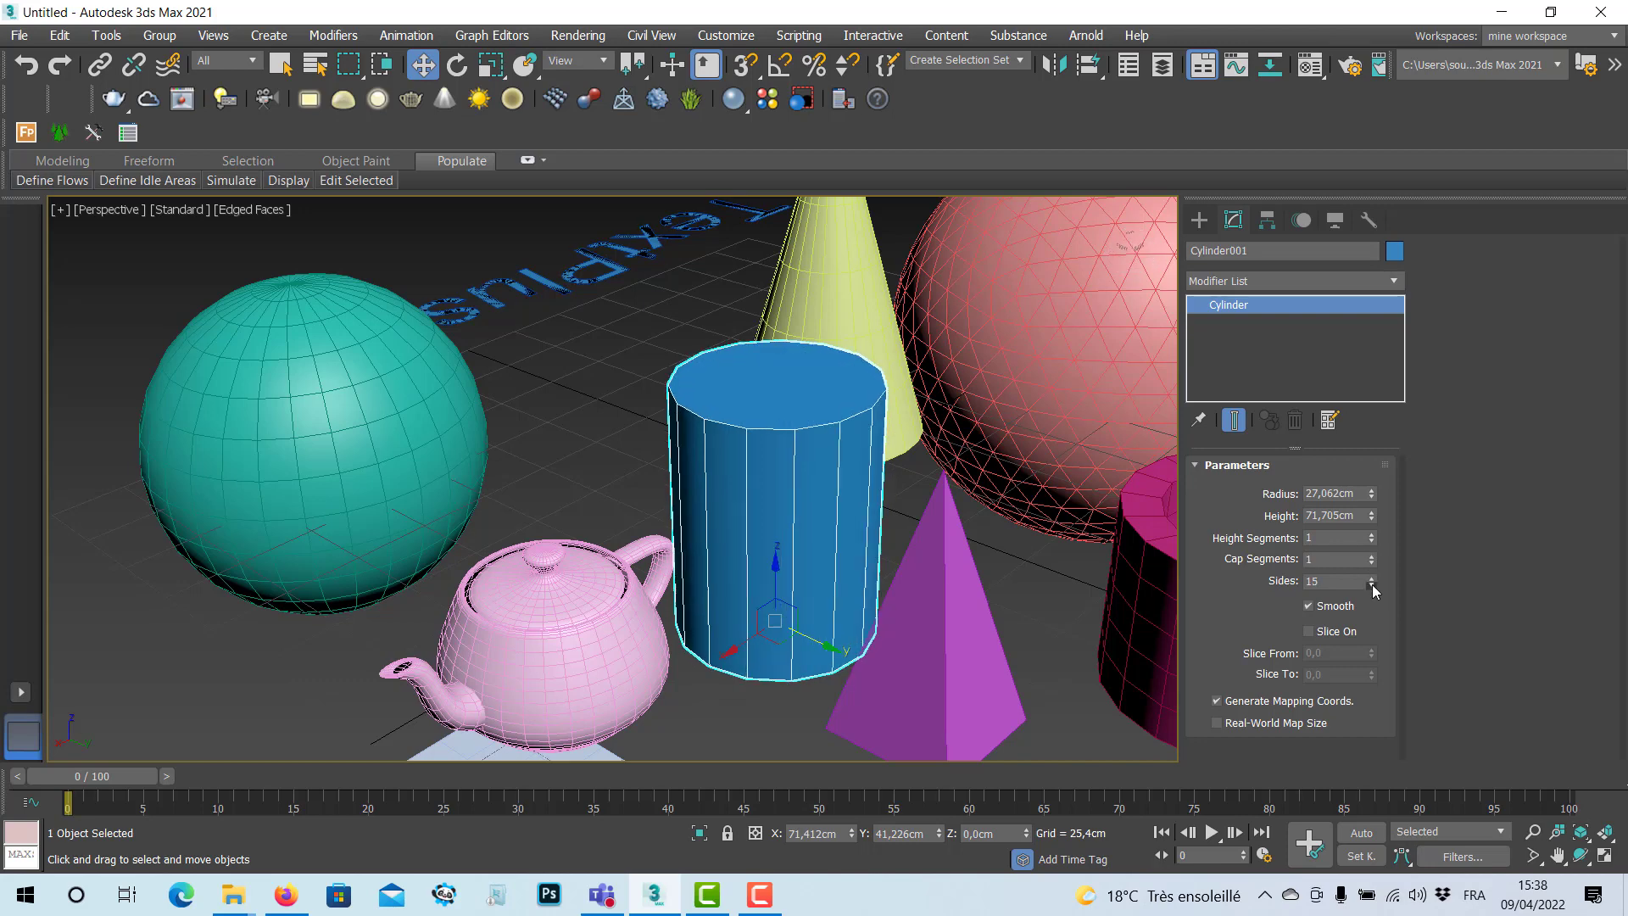
{"action": "left_click", "coordinate": [1372, 585]}
{"action": "left_click", "coordinate": [1372, 584]}
{"action": "left_click", "coordinate": [1373, 584]}
{"action": "left_click", "coordinate": [1373, 585]}
{"action": "left_click", "coordinate": [1372, 584]}
{"action": "left_click", "coordinate": [1372, 584]}
{"action": "left_click", "coordinate": [1373, 584]}
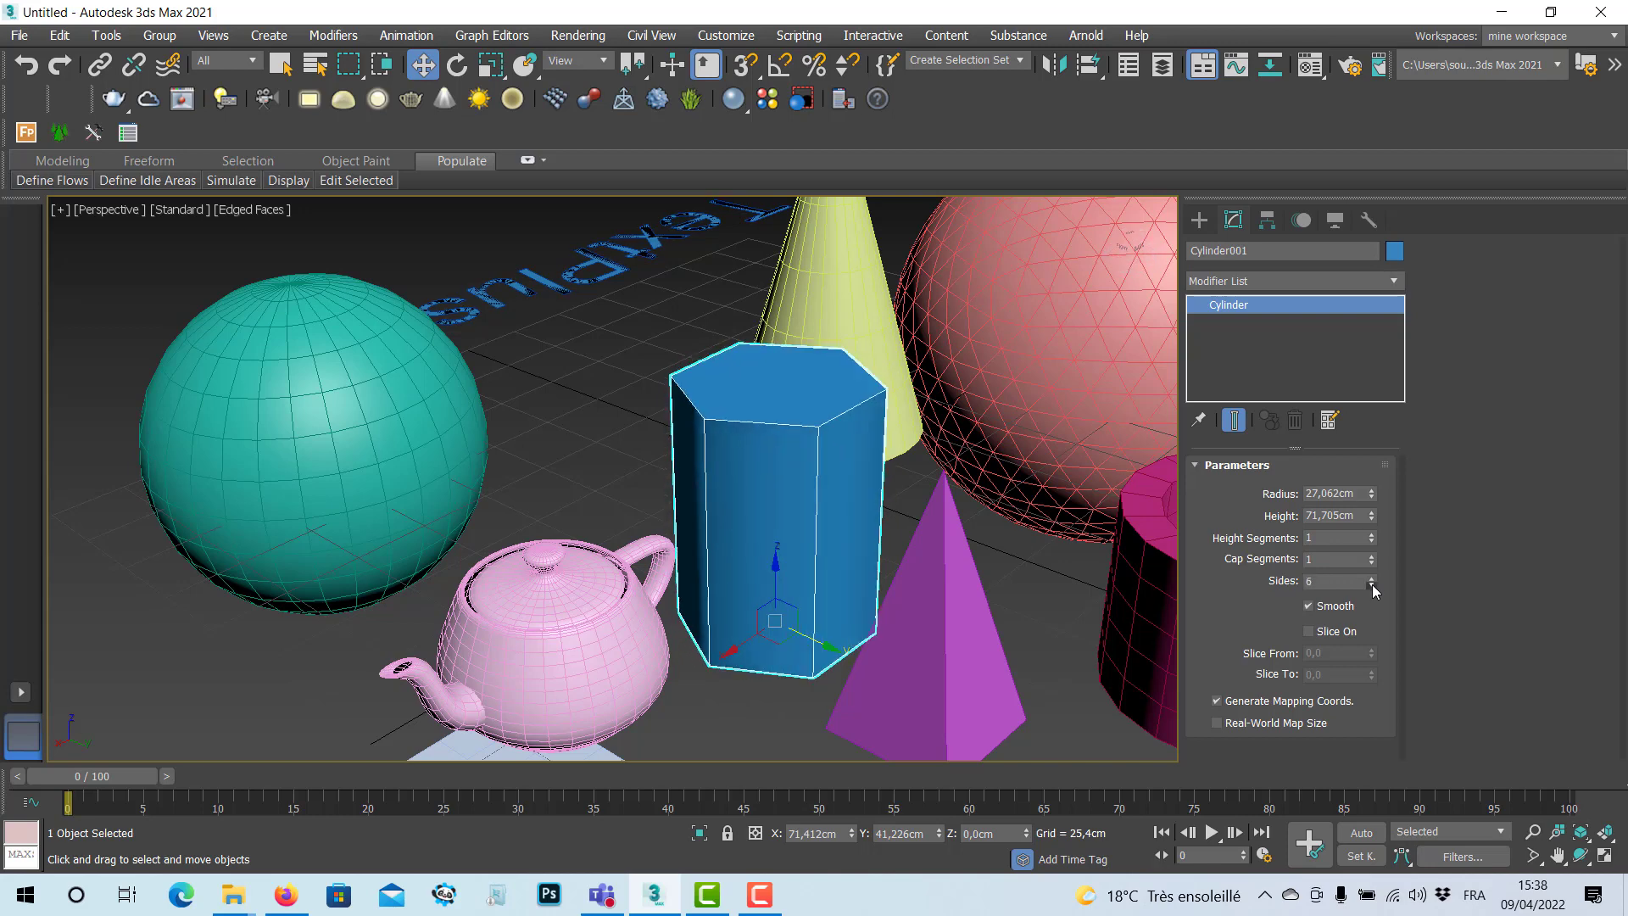
{"action": "left_click", "coordinate": [1372, 584]}
{"action": "left_click", "coordinate": [1372, 584]}
{"action": "left_click", "coordinate": [1373, 584]}
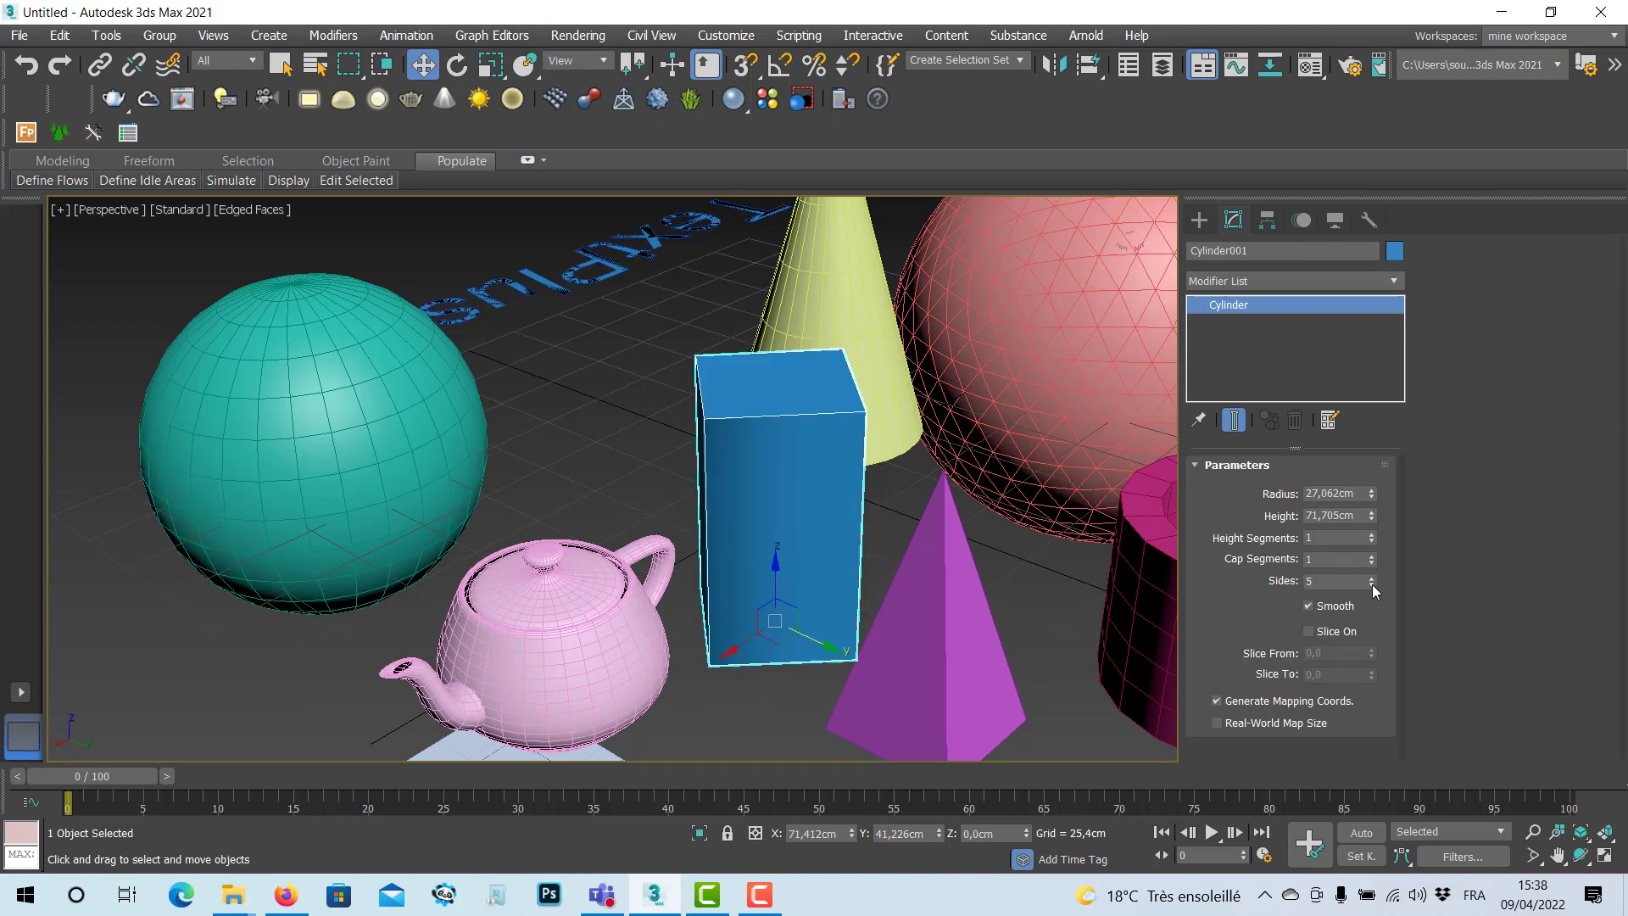
{"action": "left_click", "coordinate": [1373, 584]}
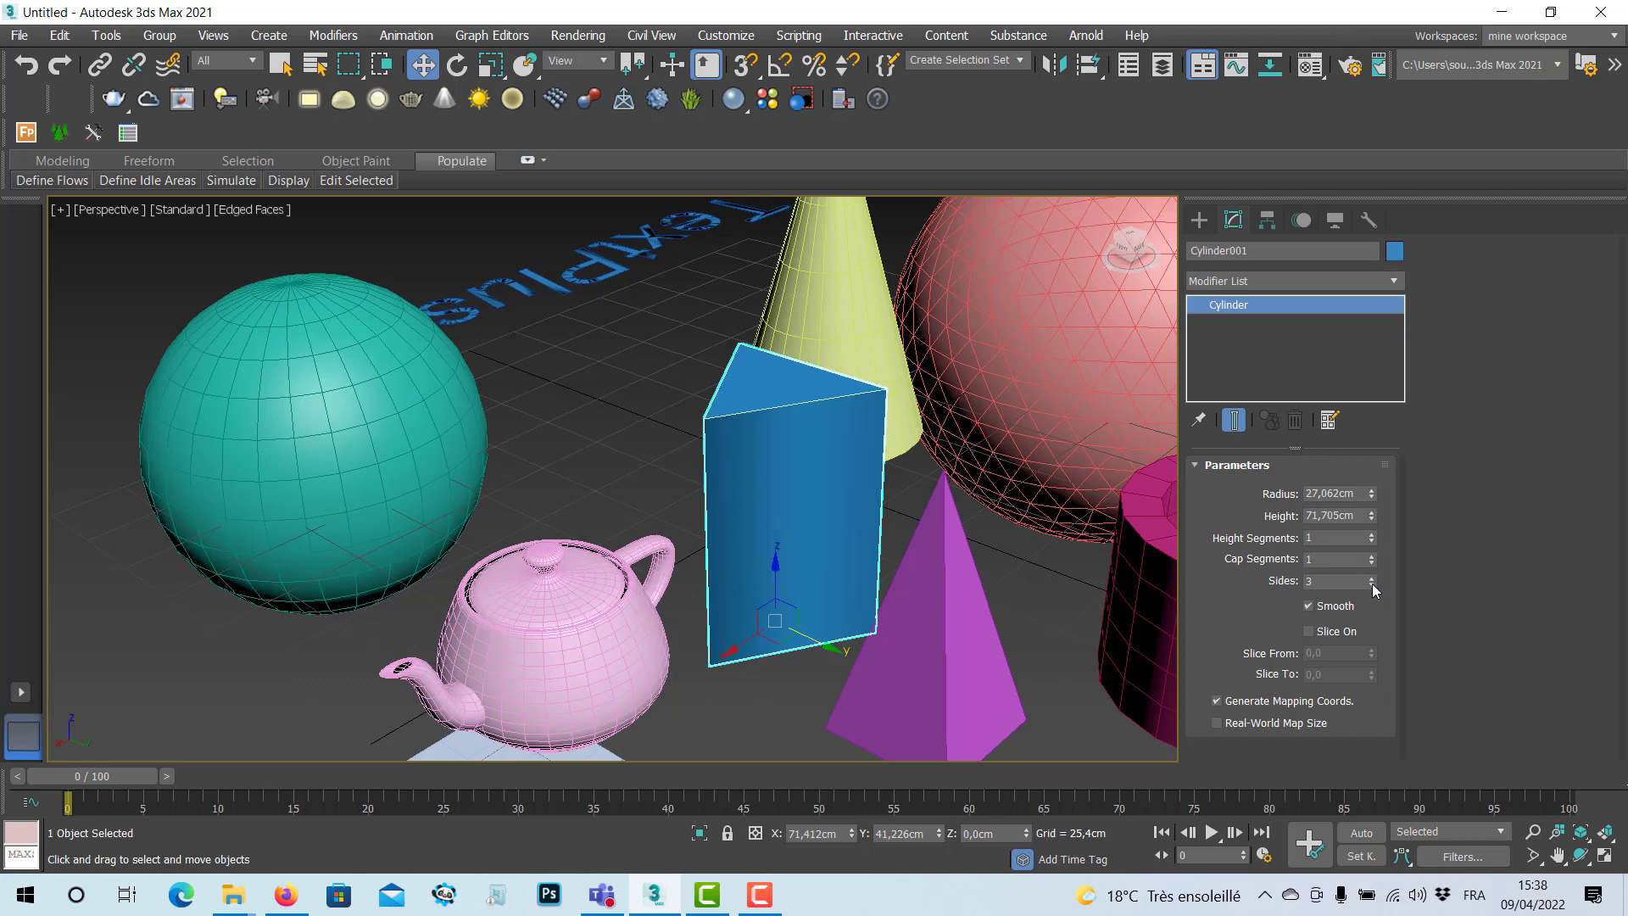
Raise the cylinder's number of sides to 7.
{"action": "left_click", "coordinate": [1372, 577]}
{"action": "left_click", "coordinate": [1372, 577]}
{"action": "left_click", "coordinate": [1372, 578]}
{"action": "left_click", "coordinate": [1373, 577]}
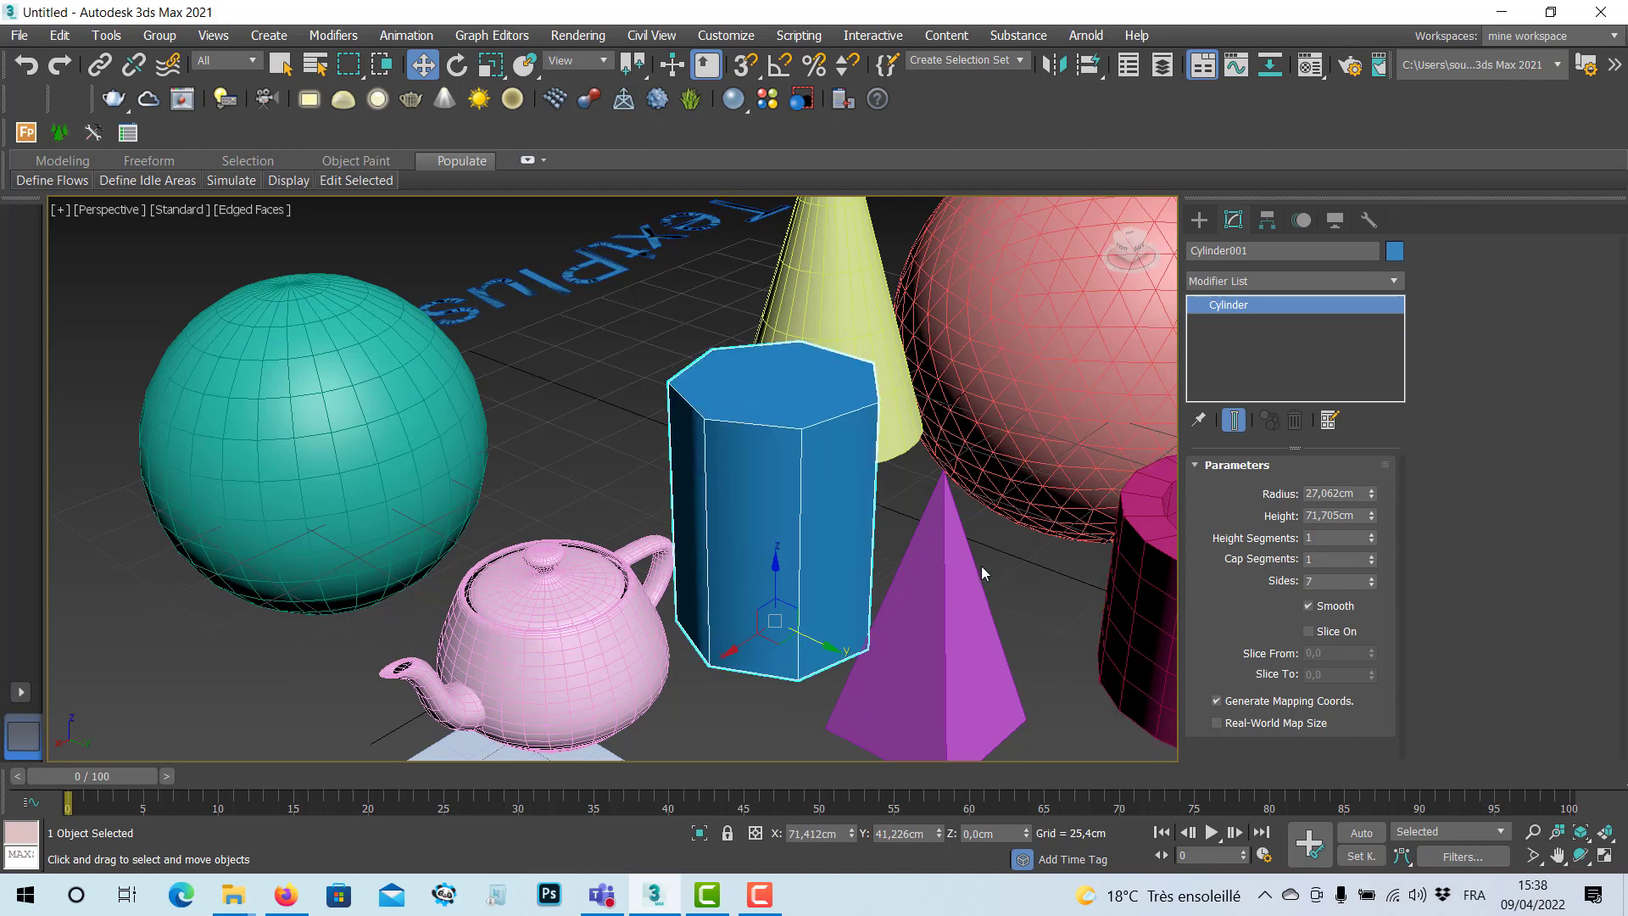
Enlarge the pyramid to a width of about 52.3 cm, a depth of about 62.7 cm and a height of about 95.8 cm.
{"action": "middle_click_drag", "start_coordinate": [980, 567], "coordinate": [806, 441]}
{"action": "left_click", "coordinate": [767, 504]}
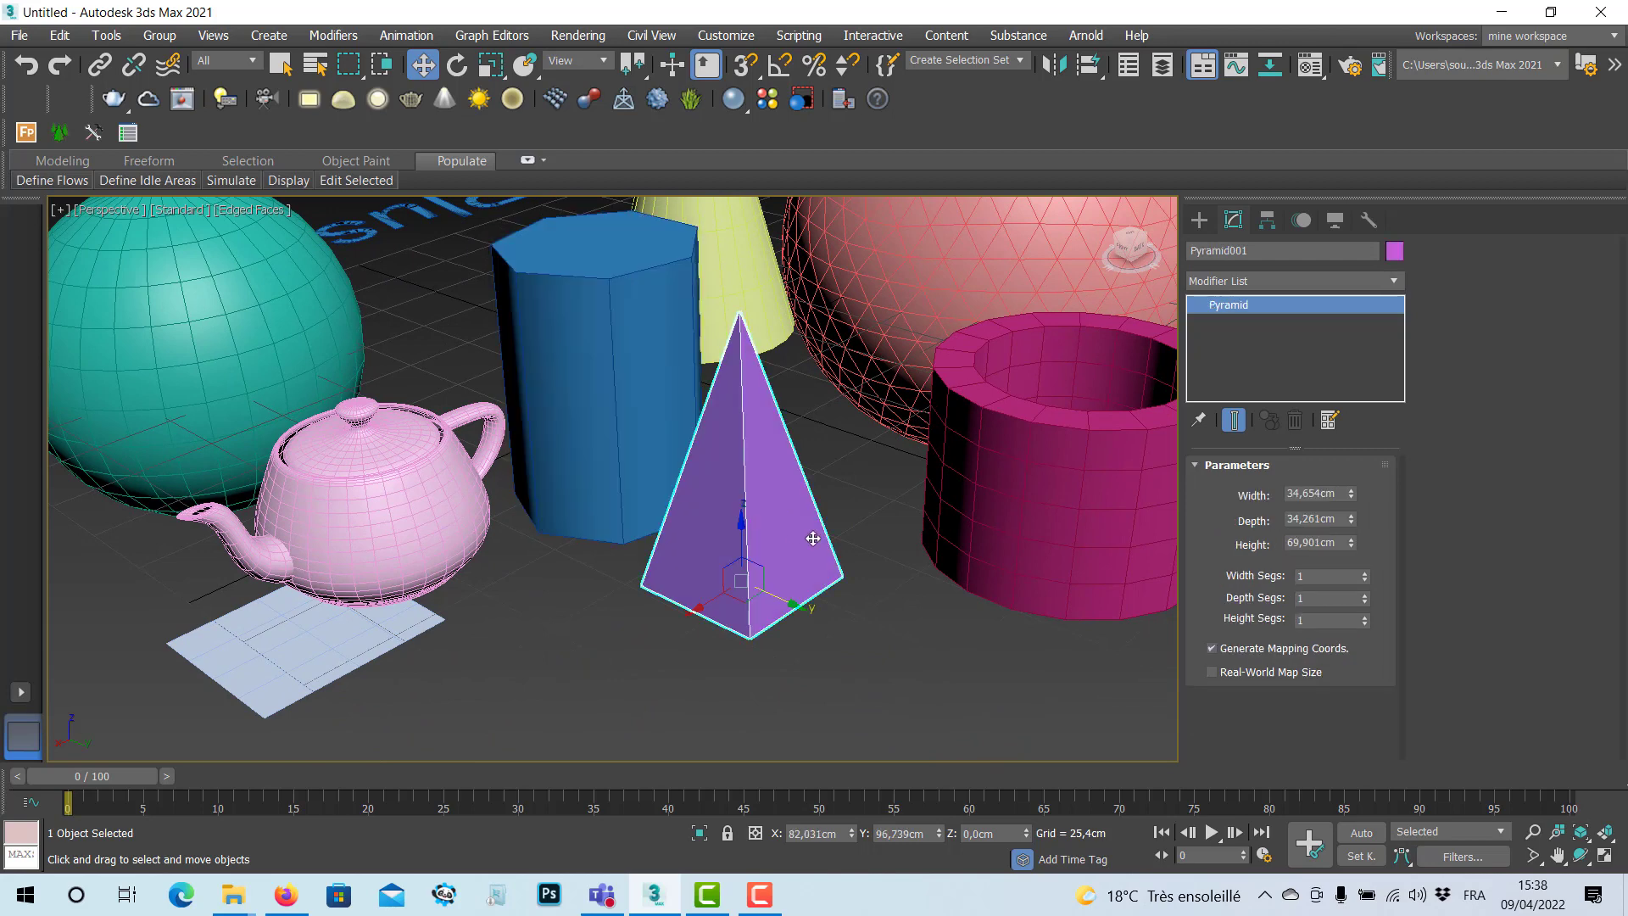
{"action": "left_click_drag", "start_coordinate": [1351, 495], "coordinate": [1351, 445]}
{"action": "mouse_move", "coordinate": [1351, 542]}
{"action": "left_mouse_down"}
{"action": "mouse_move", "coordinate": [1351, 482]}
{"action": "mouse_move", "coordinate": [1355, 570]}
{"action": "mouse_move", "coordinate": [1356, 516]}
{"action": "left_mouse_up"}
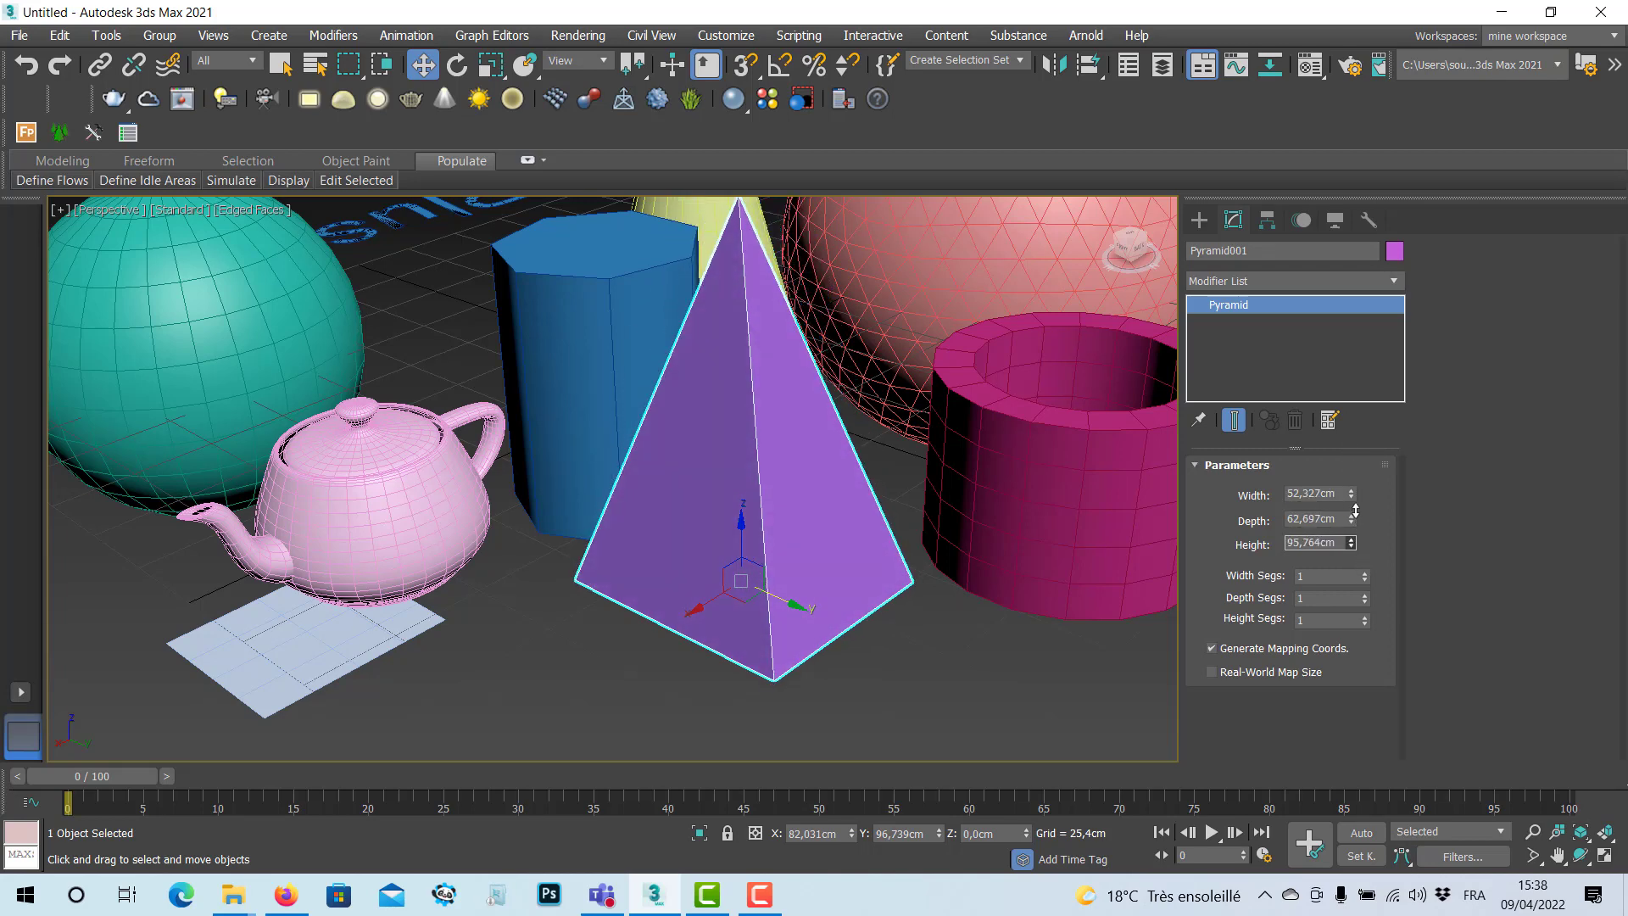
Increase the pyramid's height segments to 4.
{"action": "left_click", "coordinate": [1366, 617]}
{"action": "left_click", "coordinate": [1366, 617]}
{"action": "left_click", "coordinate": [1366, 618]}
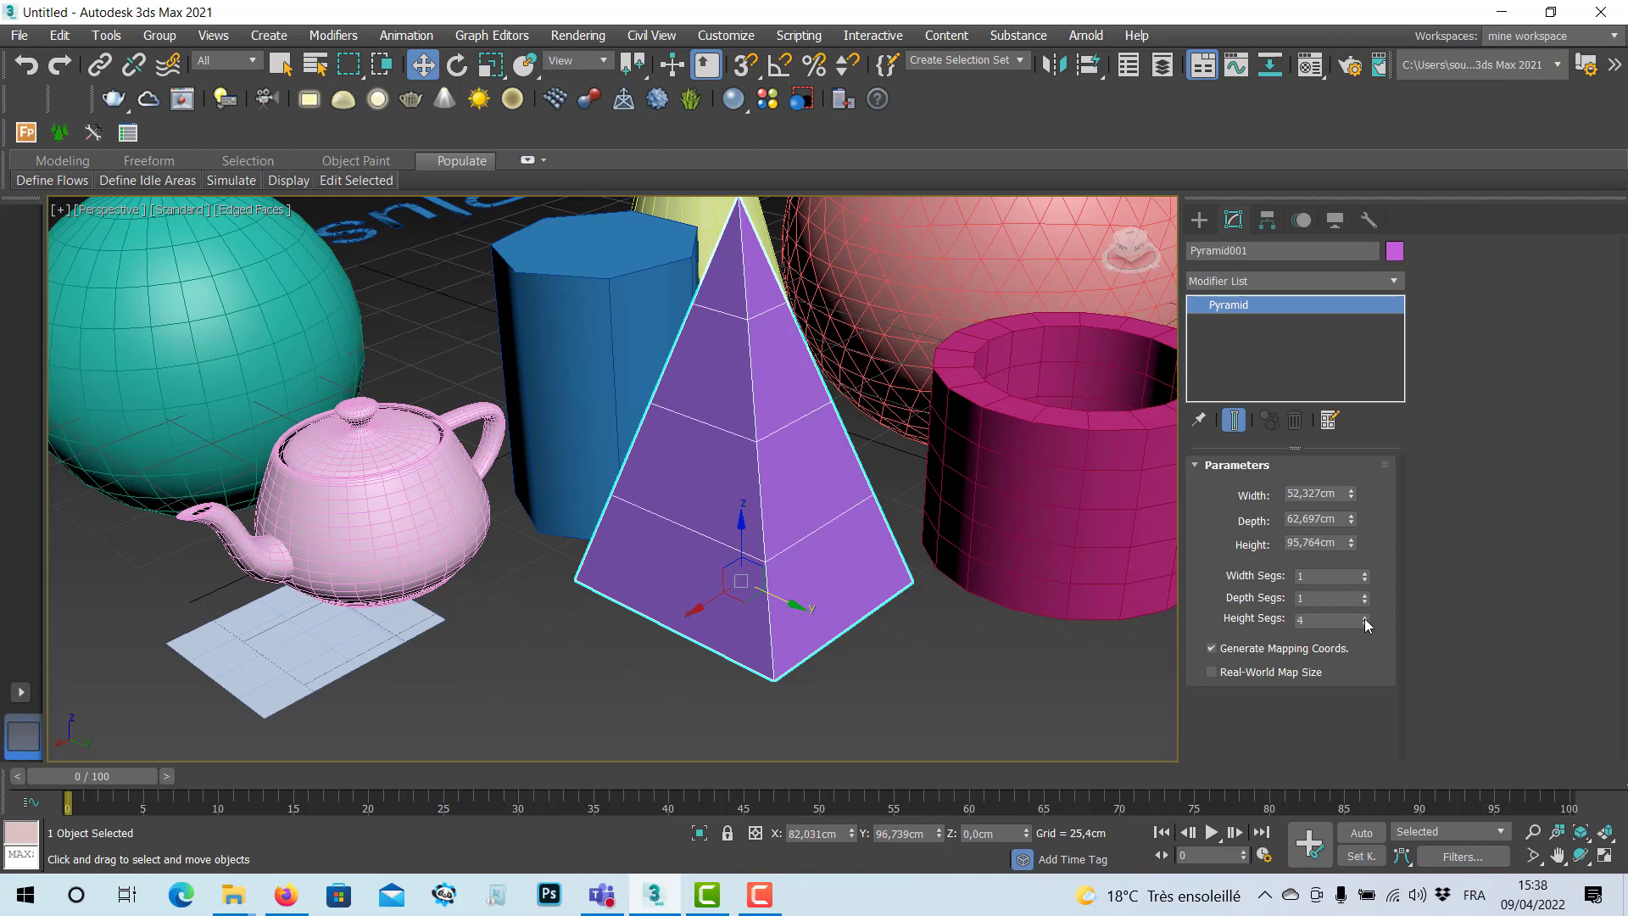
Set the pyramid's depth segments and width segments to 3 each.
{"action": "left_click", "coordinate": [1365, 596]}
{"action": "left_click", "coordinate": [1365, 595]}
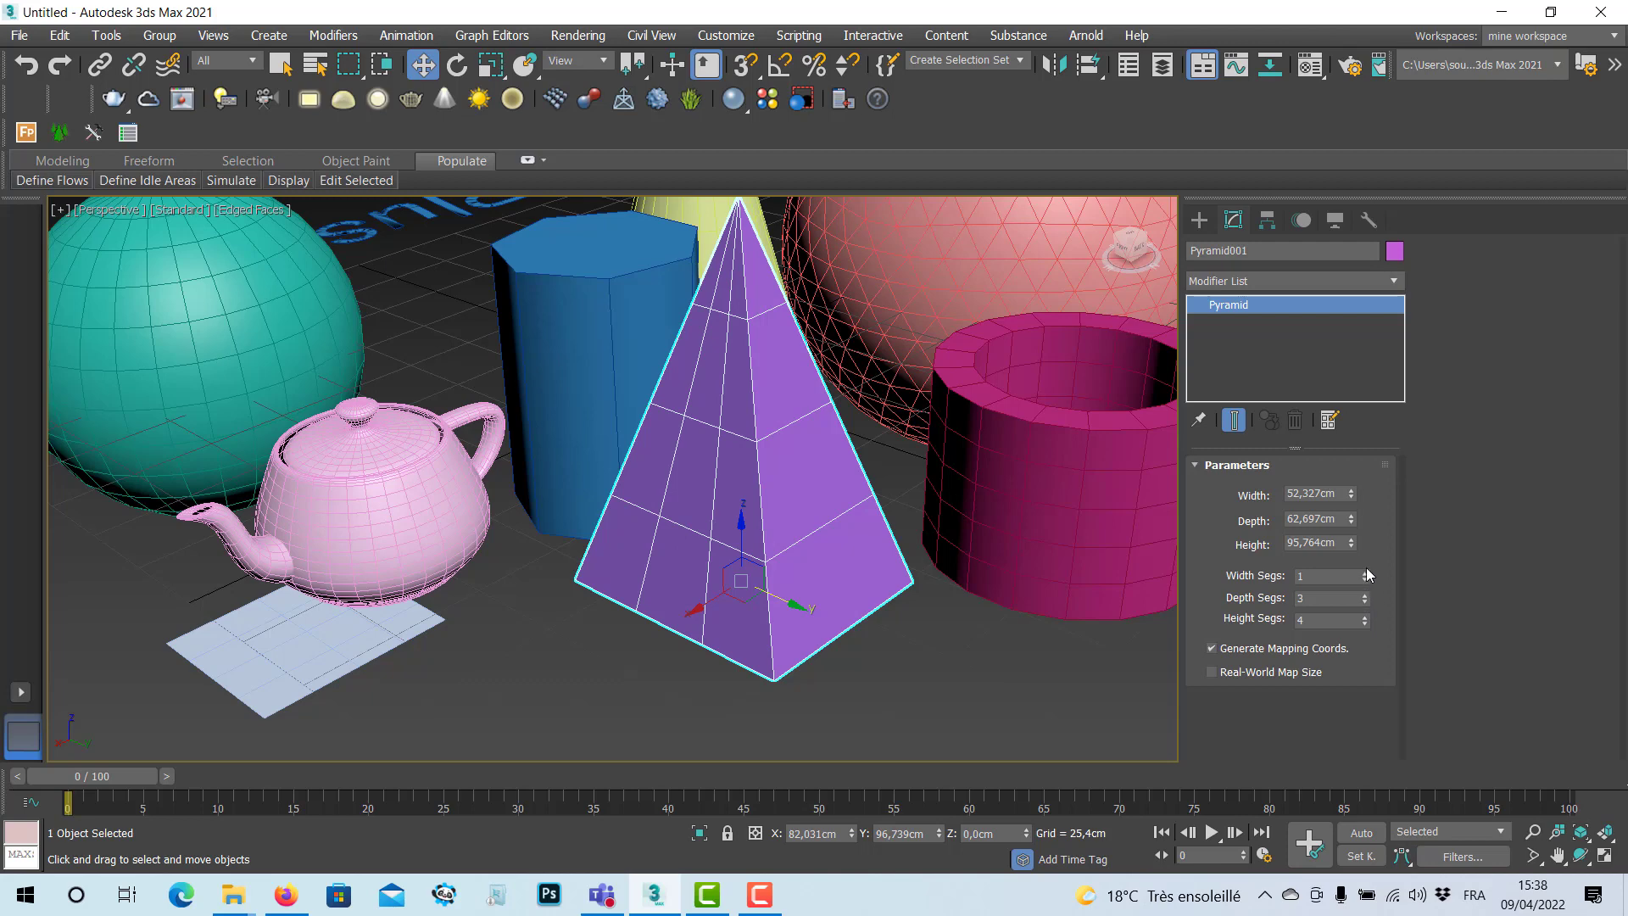
{"action": "left_click", "coordinate": [1365, 573]}
{"action": "left_click", "coordinate": [1366, 573]}
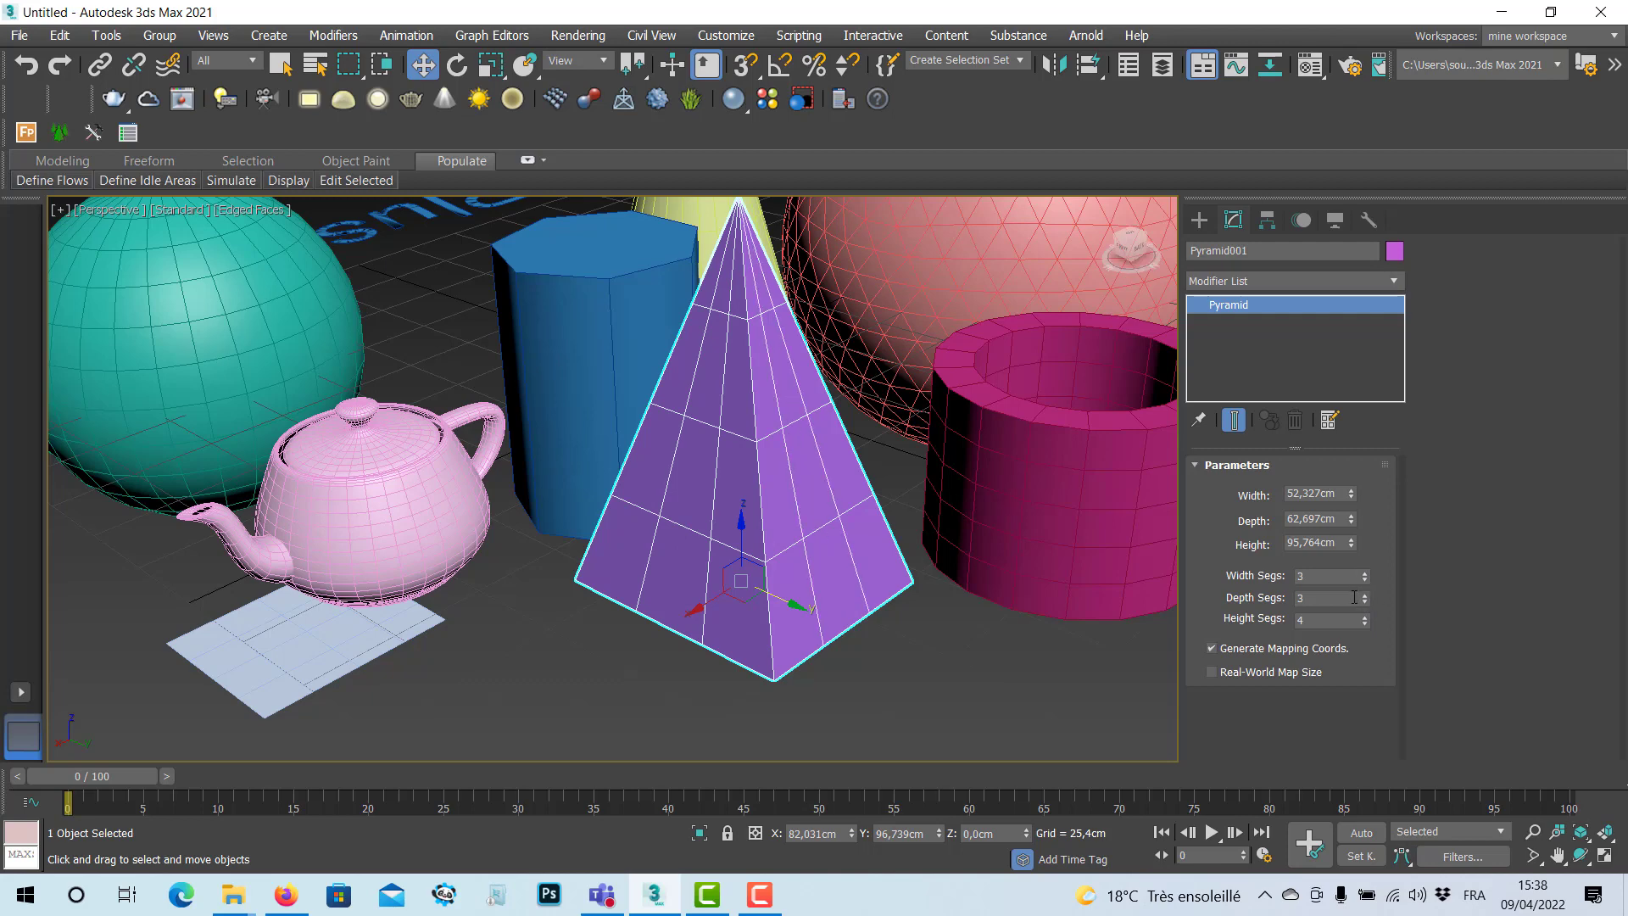
Resize the tube to about 46.5 cm outer radius, 40 cm inner radius and 53.8 cm height, with 4 sides.
{"action": "middle_click_drag", "start_coordinate": [1043, 475], "coordinate": [704, 529]}
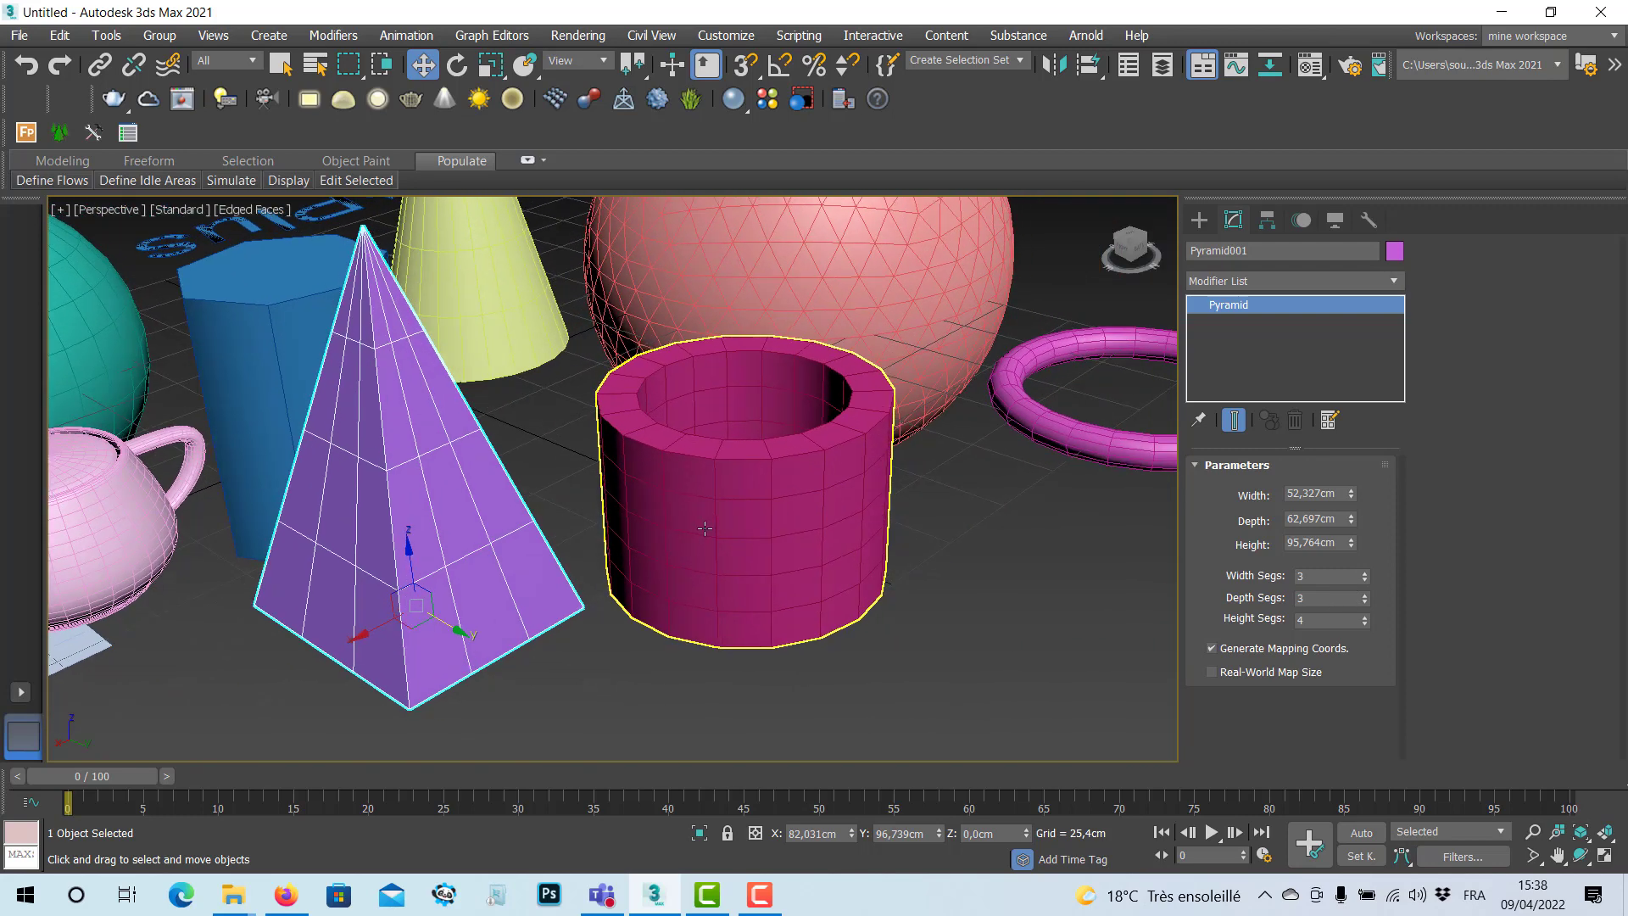
{"action": "left_click", "coordinate": [739, 515]}
{"action": "middle_click_drag", "start_coordinate": [848, 524], "coordinate": [847, 473]}
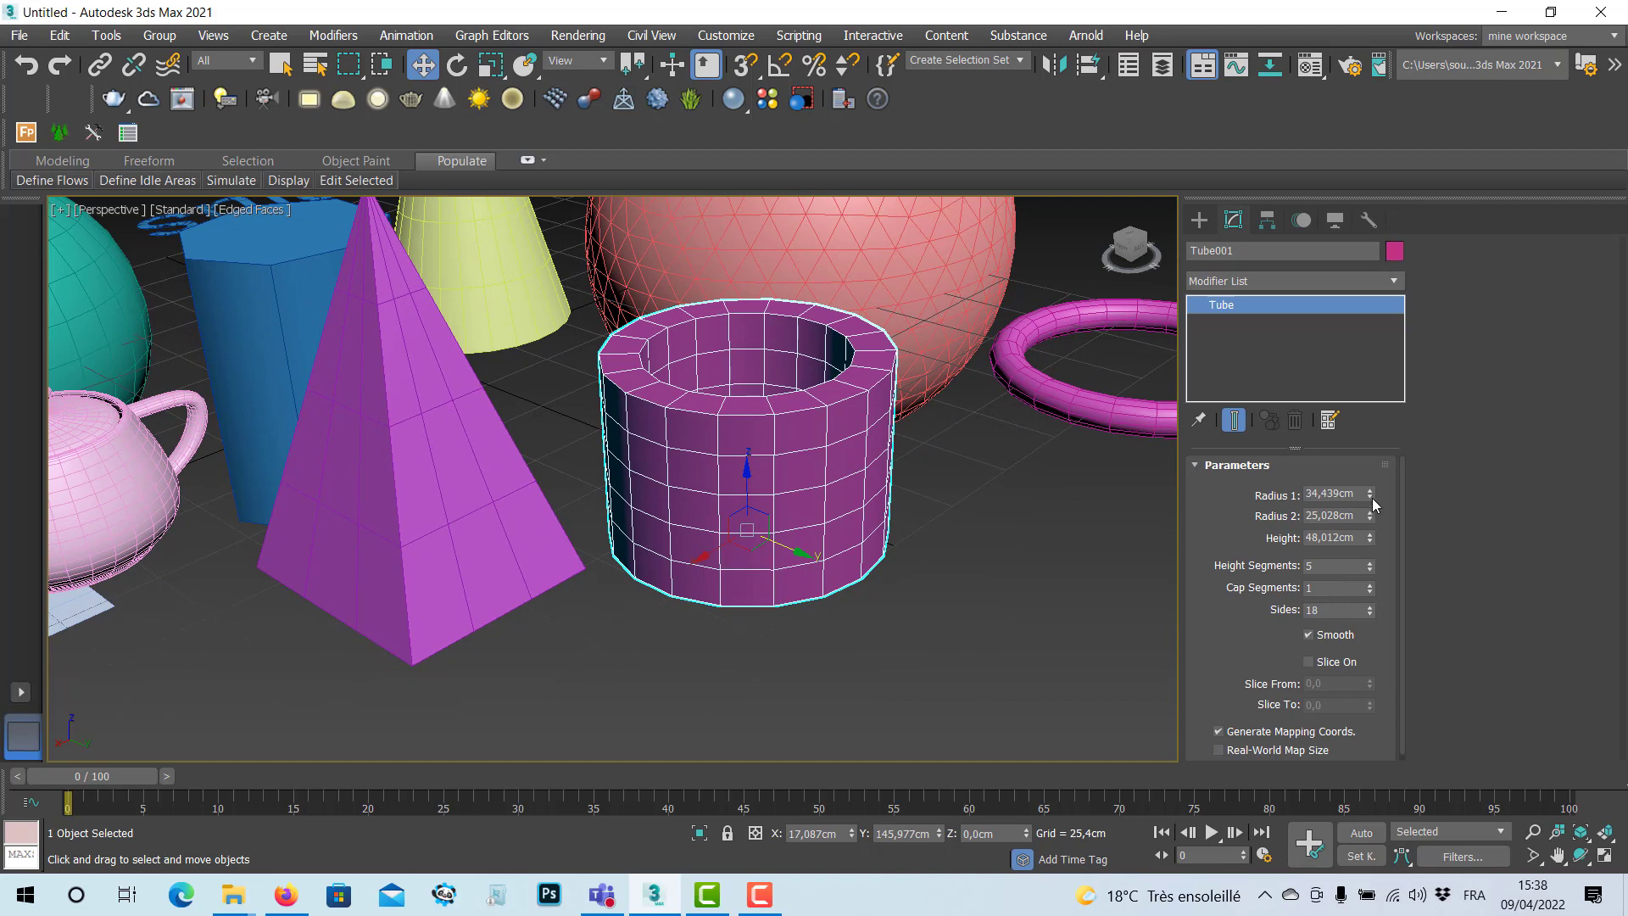
{"action": "left_click_drag", "start_coordinate": [1370, 492], "coordinate": [1371, 462]}
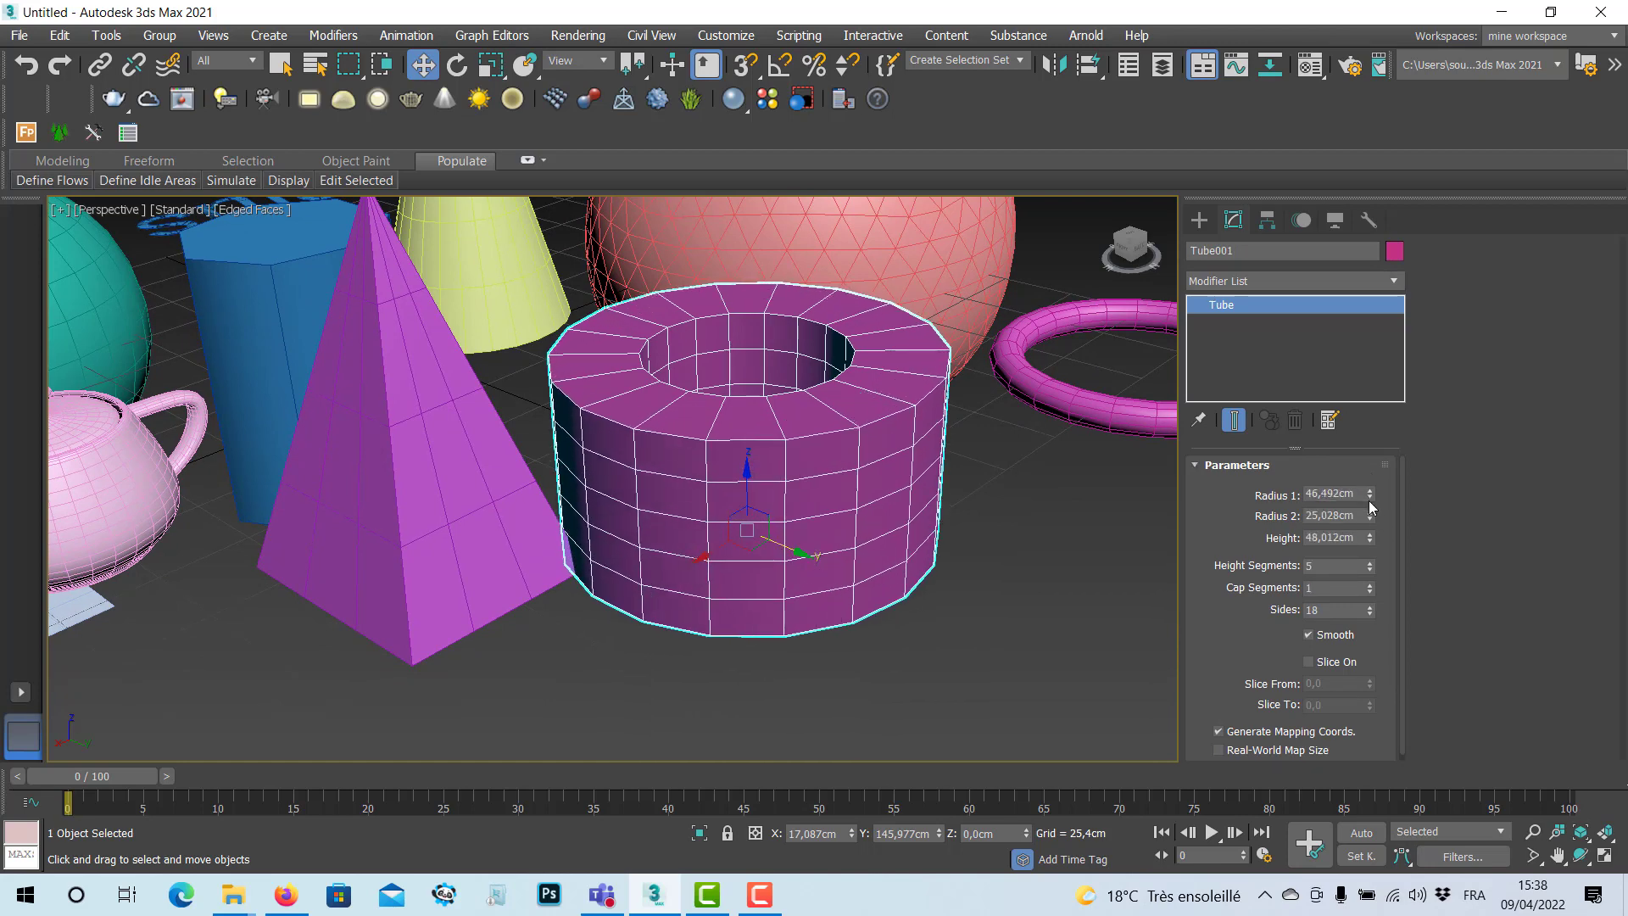
{"action": "left_click_drag", "start_coordinate": [1372, 517], "coordinate": [1370, 471]}
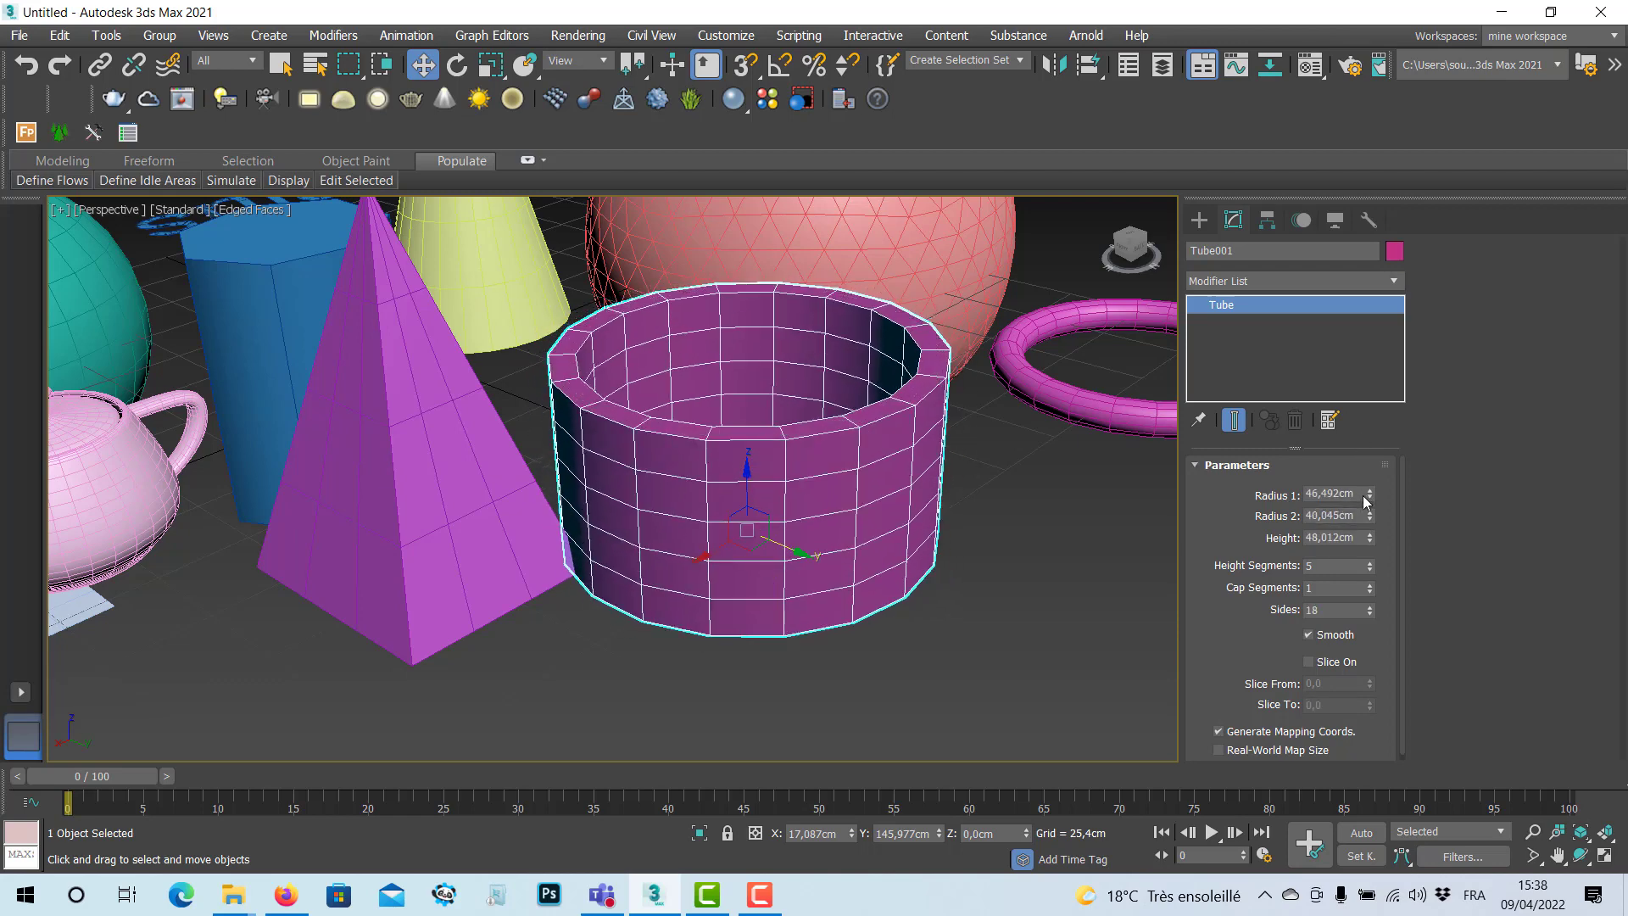
{"action": "mouse_move", "coordinate": [1371, 538]}
{"action": "left_mouse_down"}
{"action": "mouse_move", "coordinate": [1372, 519]}
{"action": "mouse_move", "coordinate": [1374, 538]}
{"action": "left_mouse_up"}
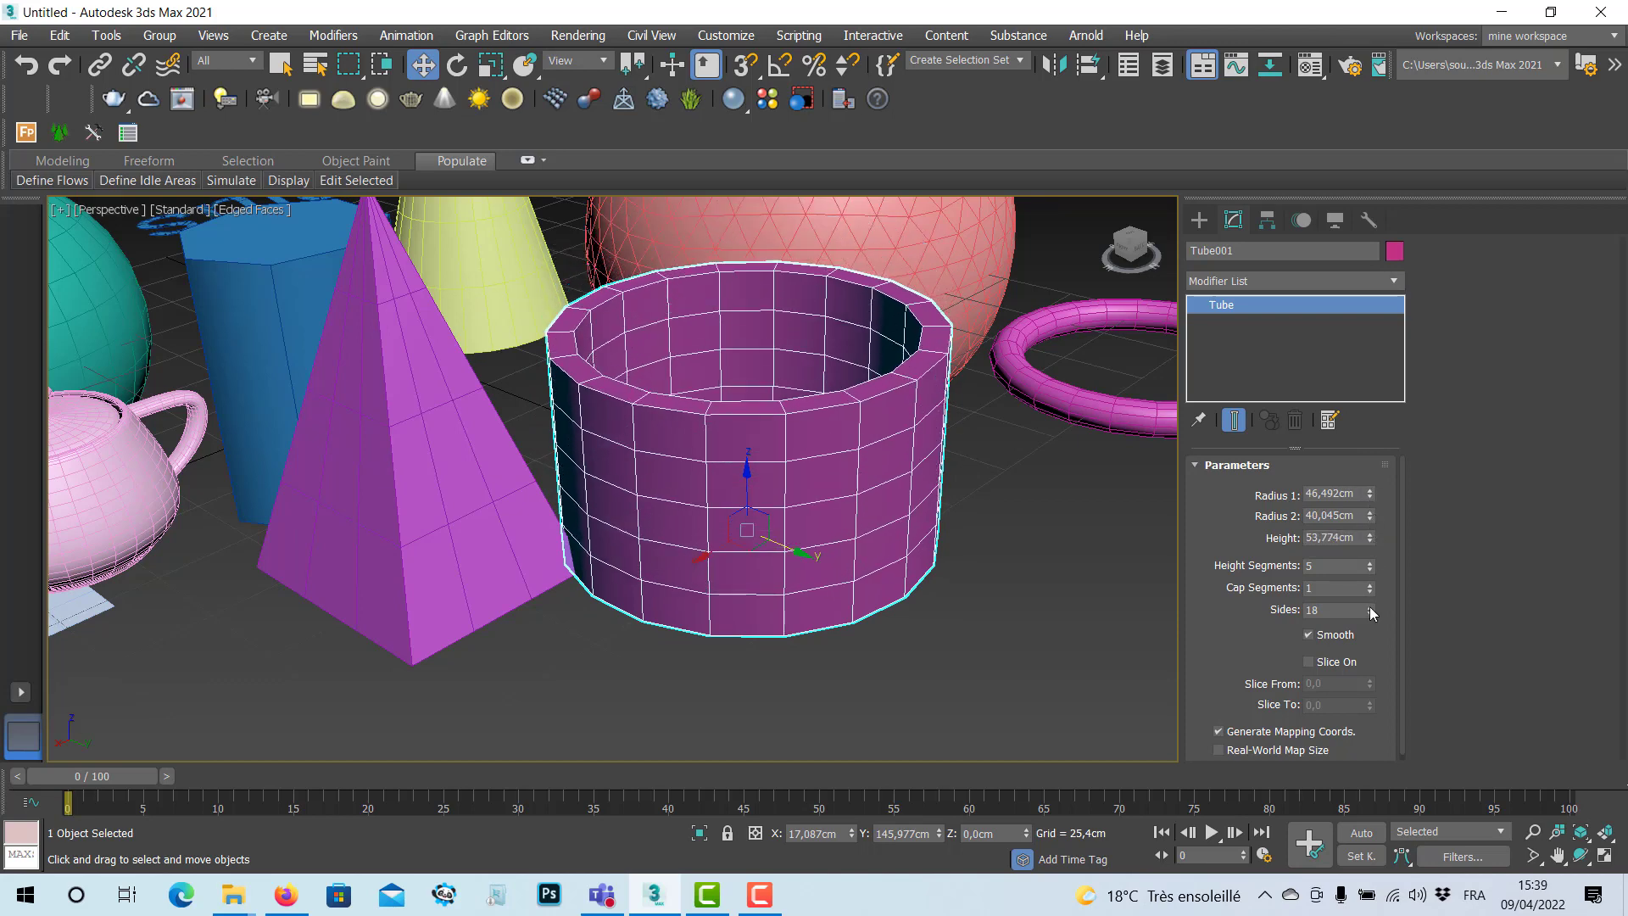
{"action": "left_click_drag", "start_coordinate": [1370, 608], "coordinate": [1374, 614]}
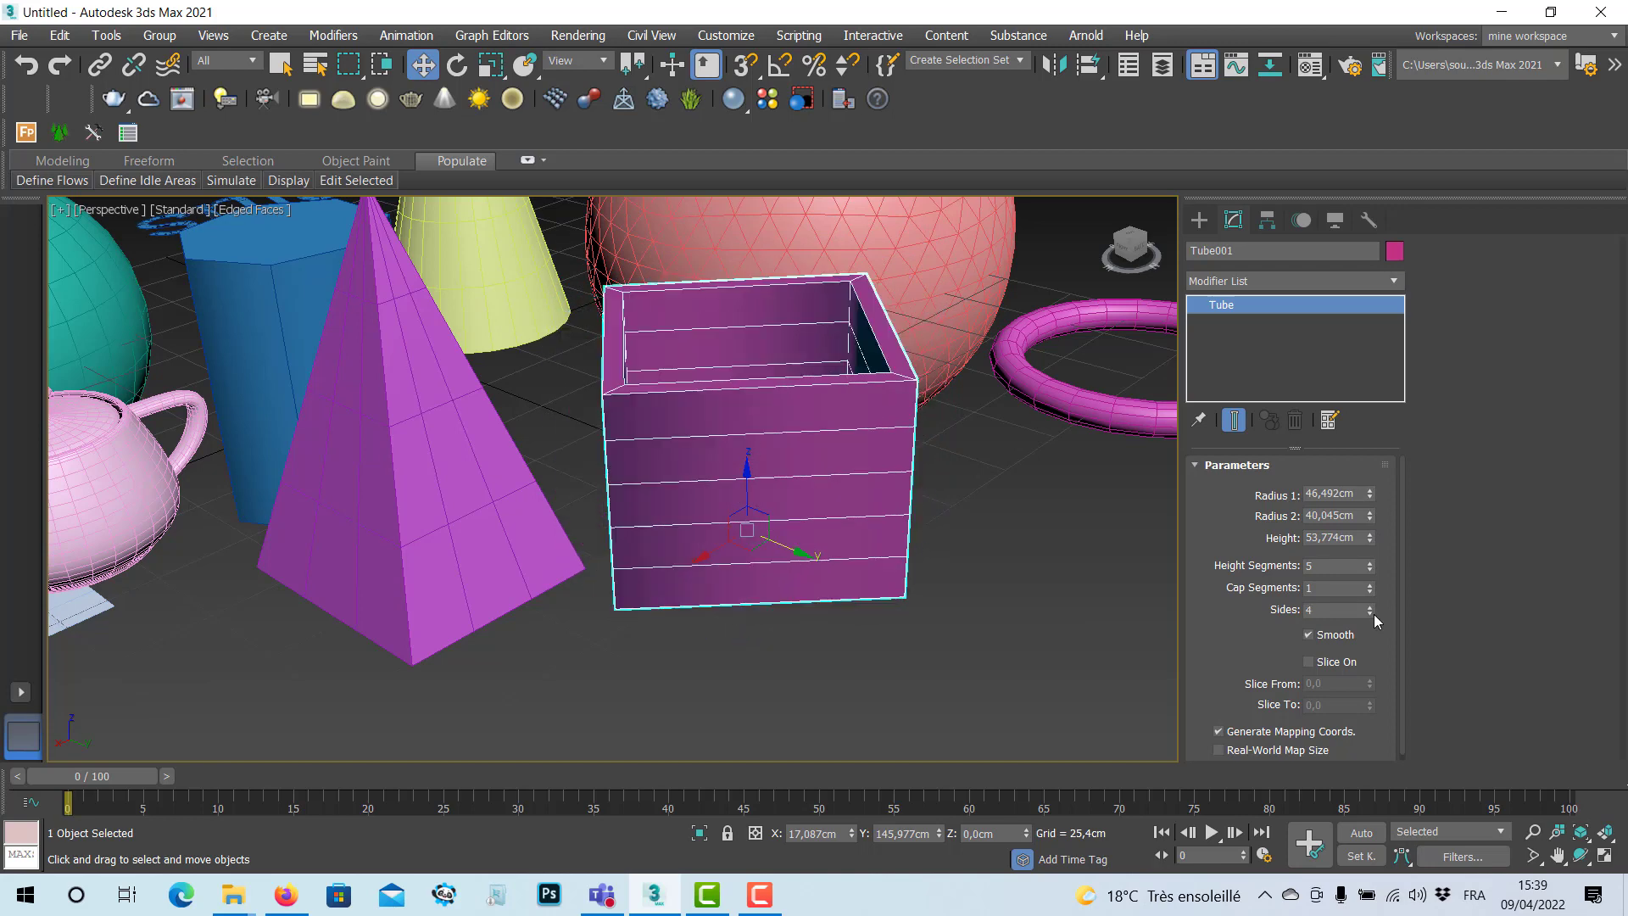
Replace the wording of the TextPlus object with "college la salle".
{"action": "middle_click_drag", "start_coordinate": [923, 476], "coordinate": [778, 590]}
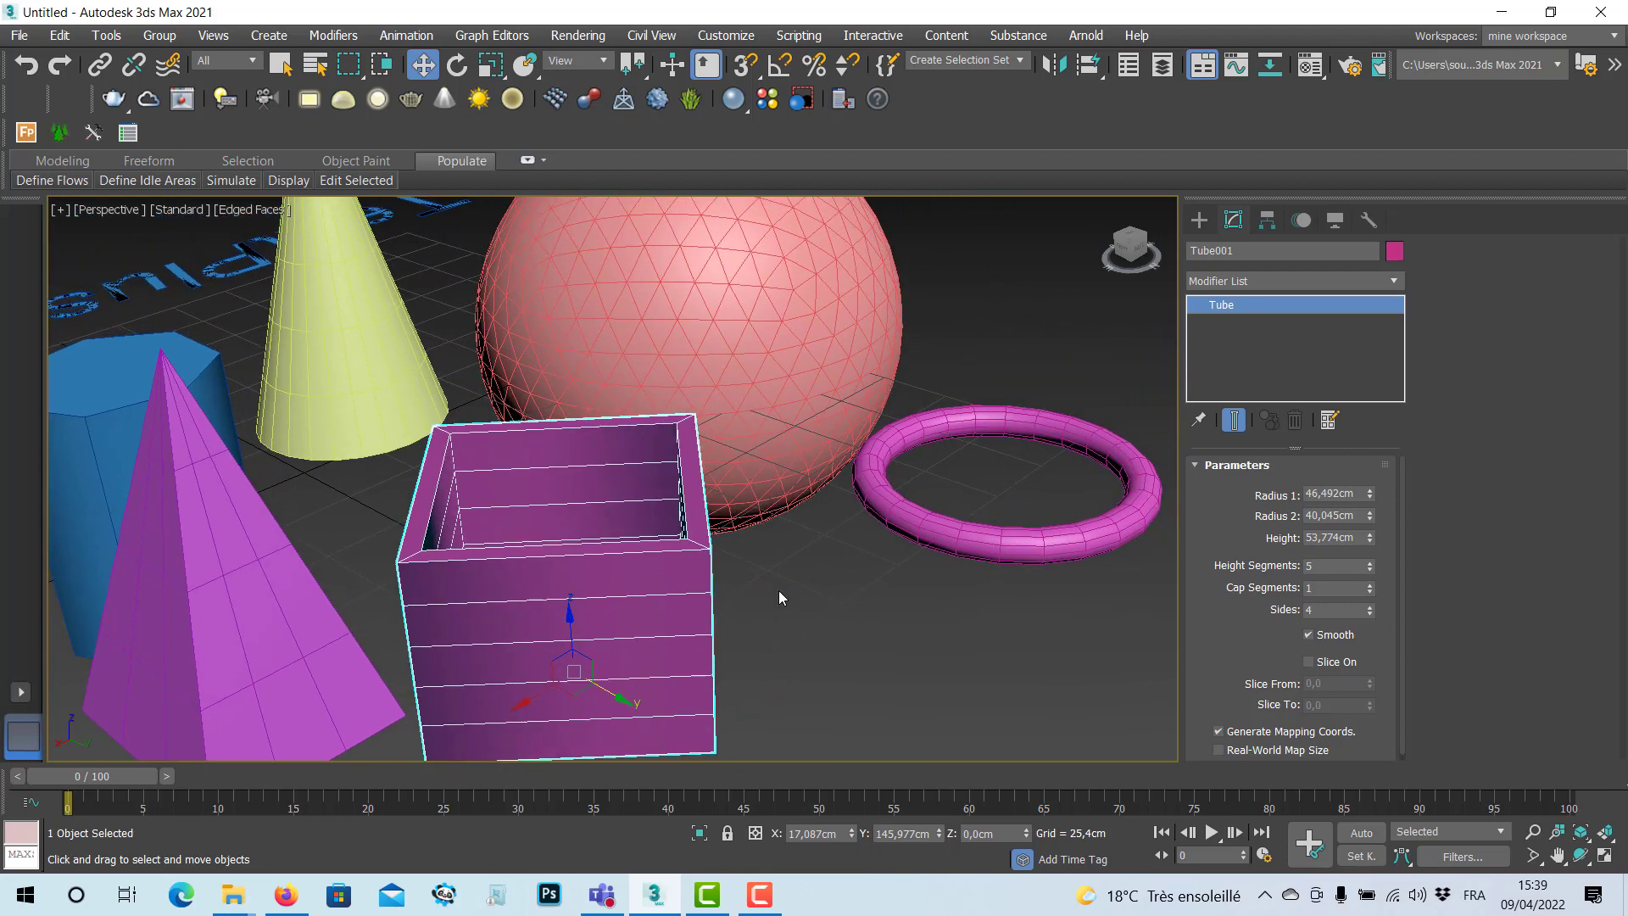
{"action": "scroll", "coordinate": [781, 588], "scroll_direction": "down", "scroll_amount": 5}
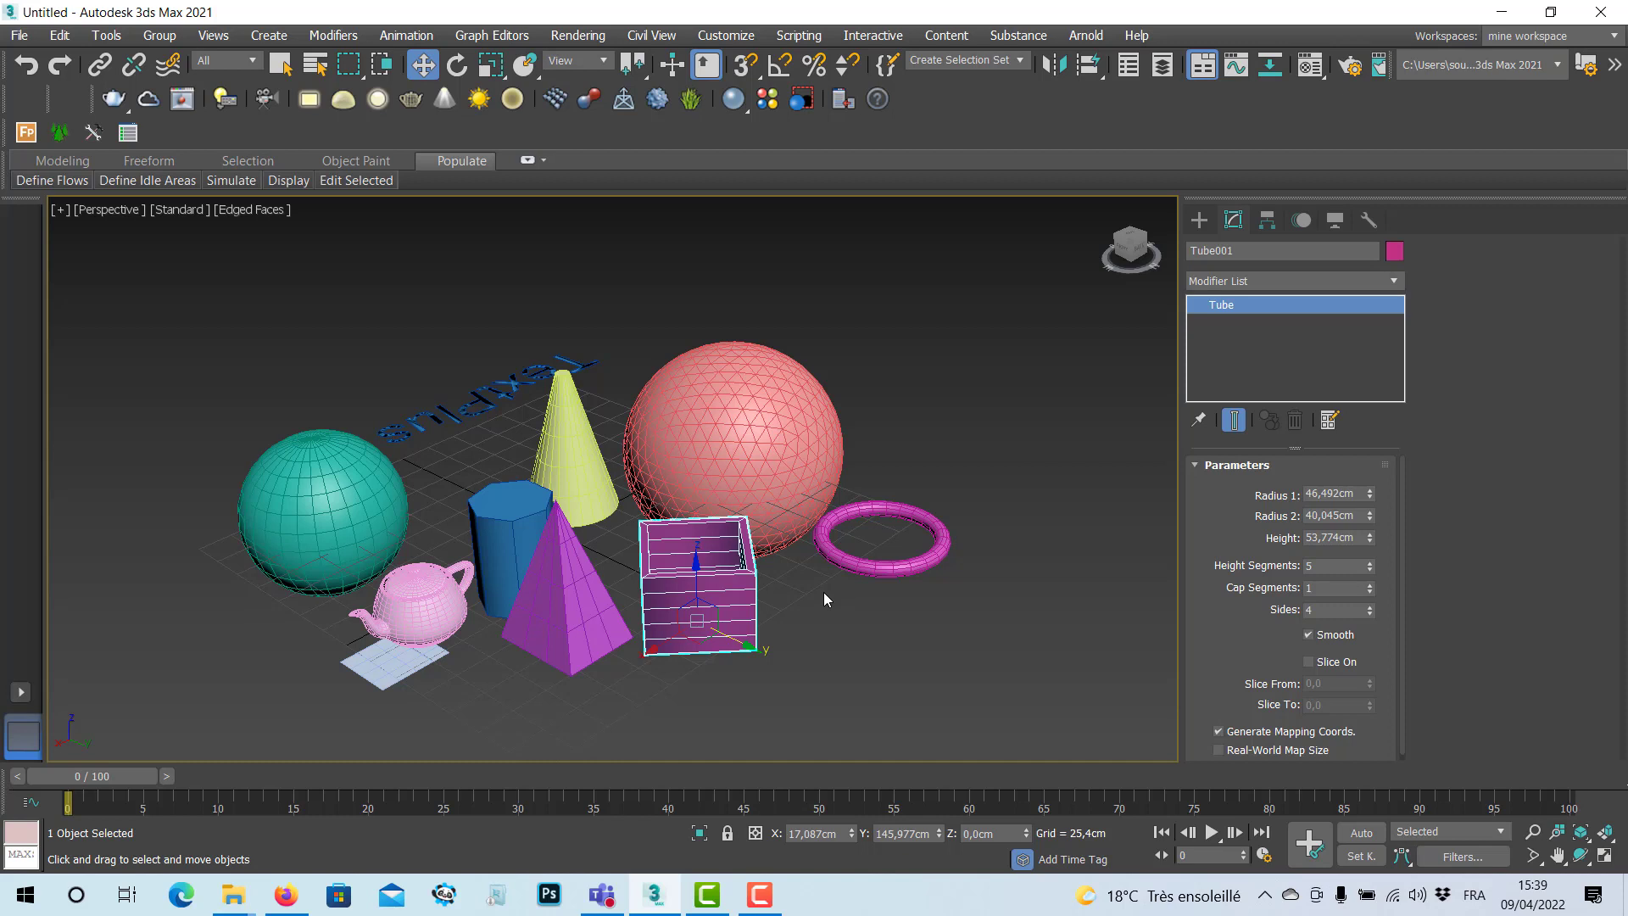
{"action": "middle_click_drag", "start_coordinate": [556, 546], "coordinate": [711, 576]}
{"action": "left_click", "coordinate": [629, 425]}
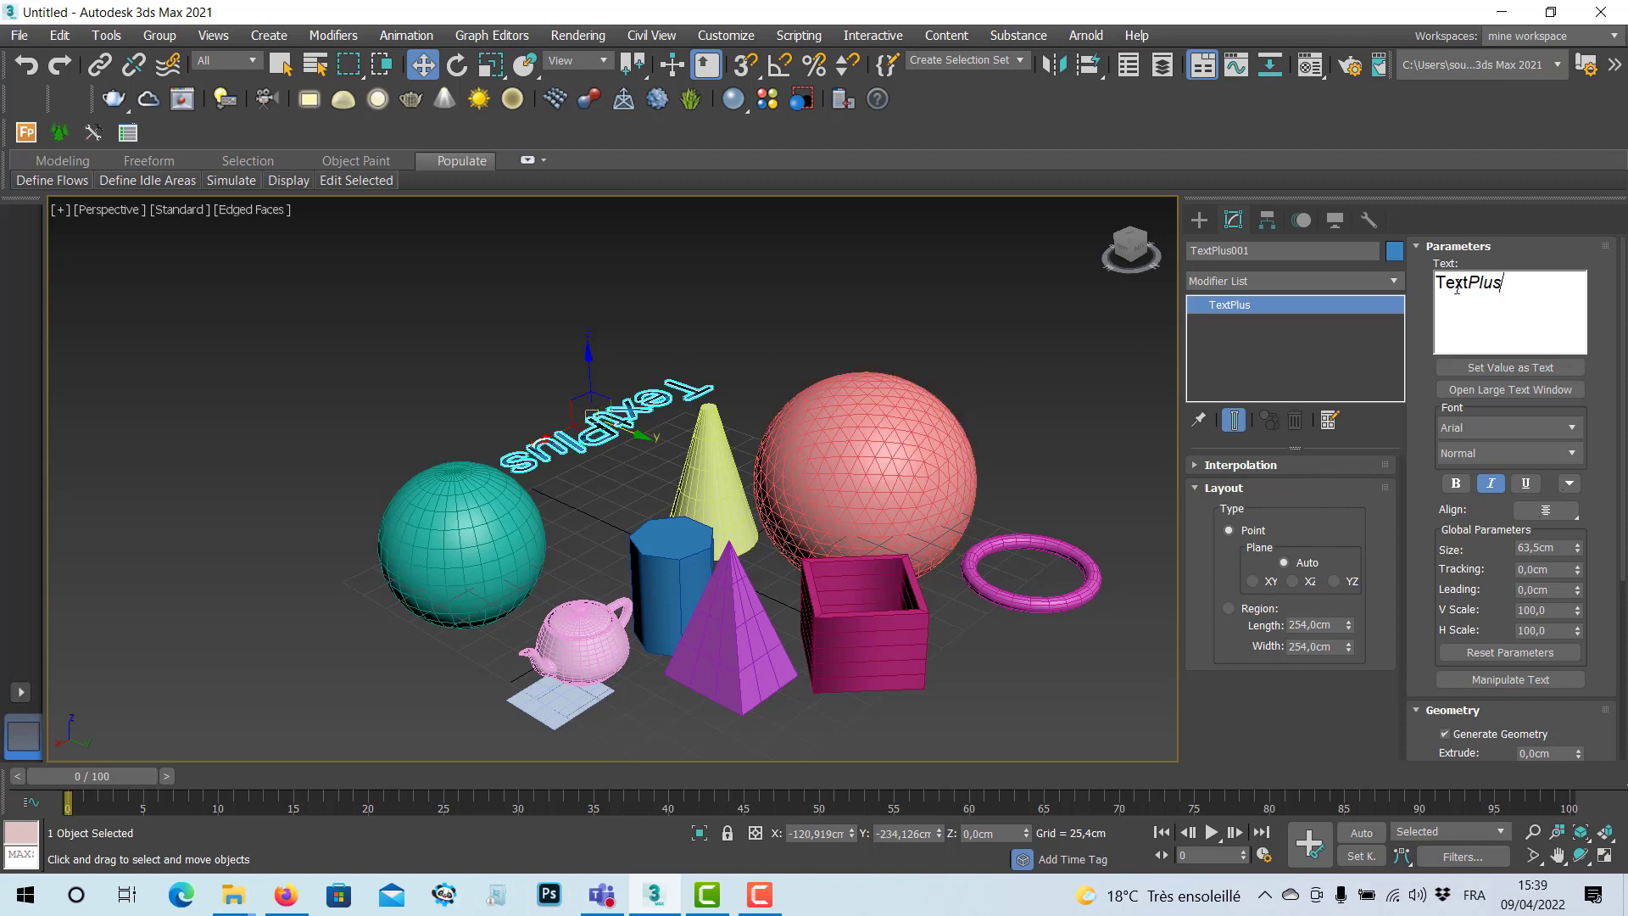
{"action": "left_click_drag", "start_coordinate": [1513, 288], "coordinate": [1365, 286]}
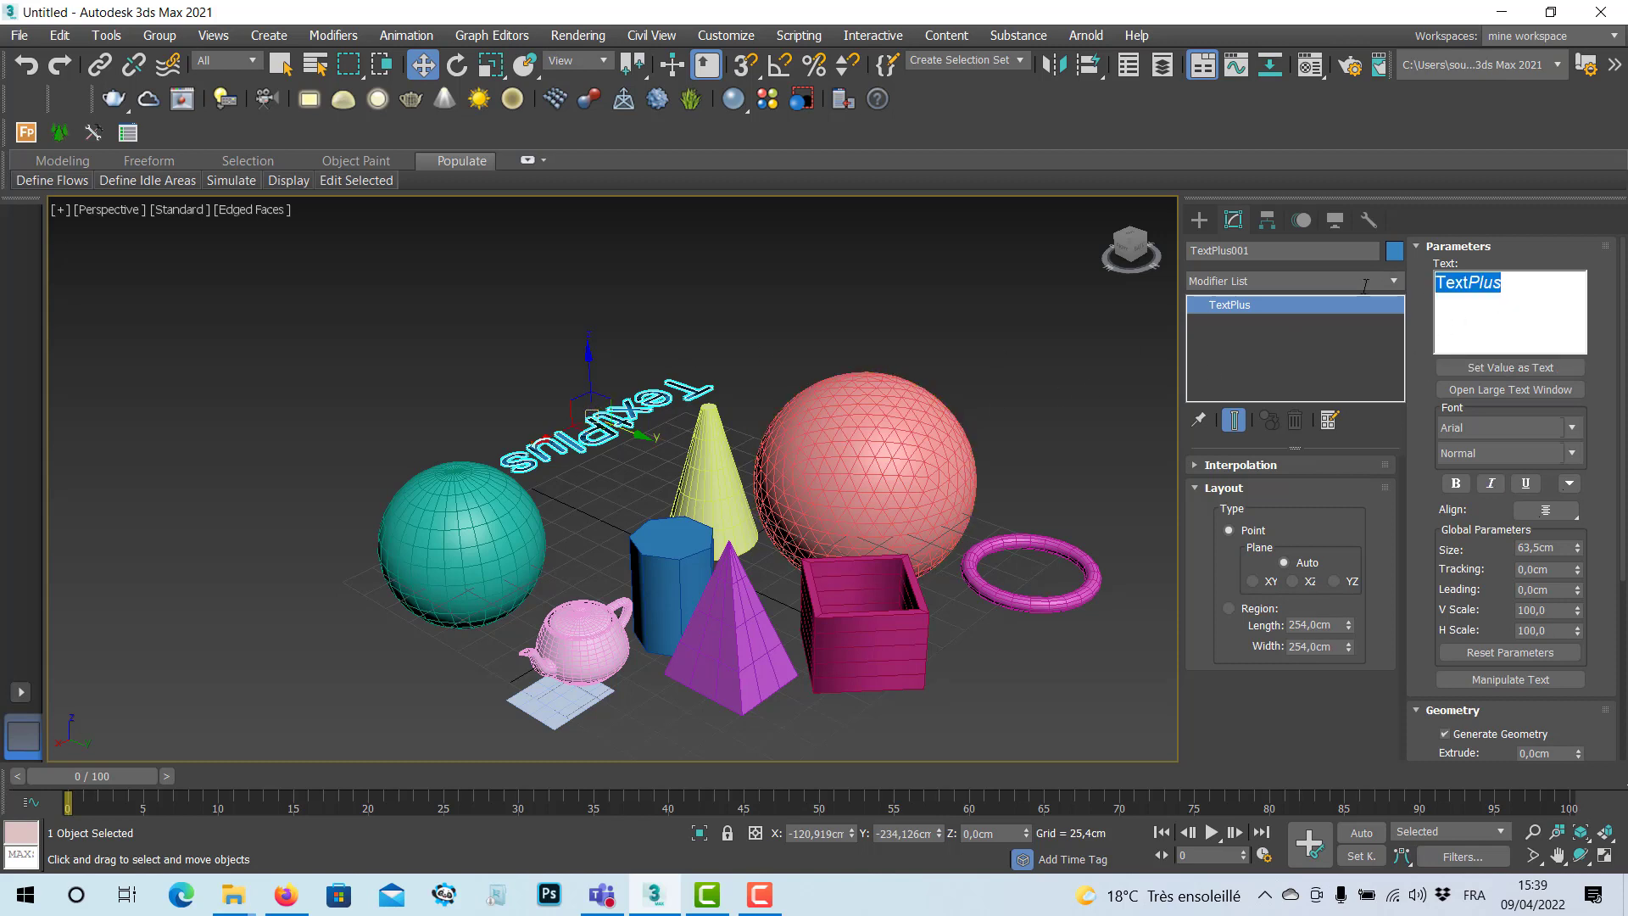
{"action": "type", "text": "c"}
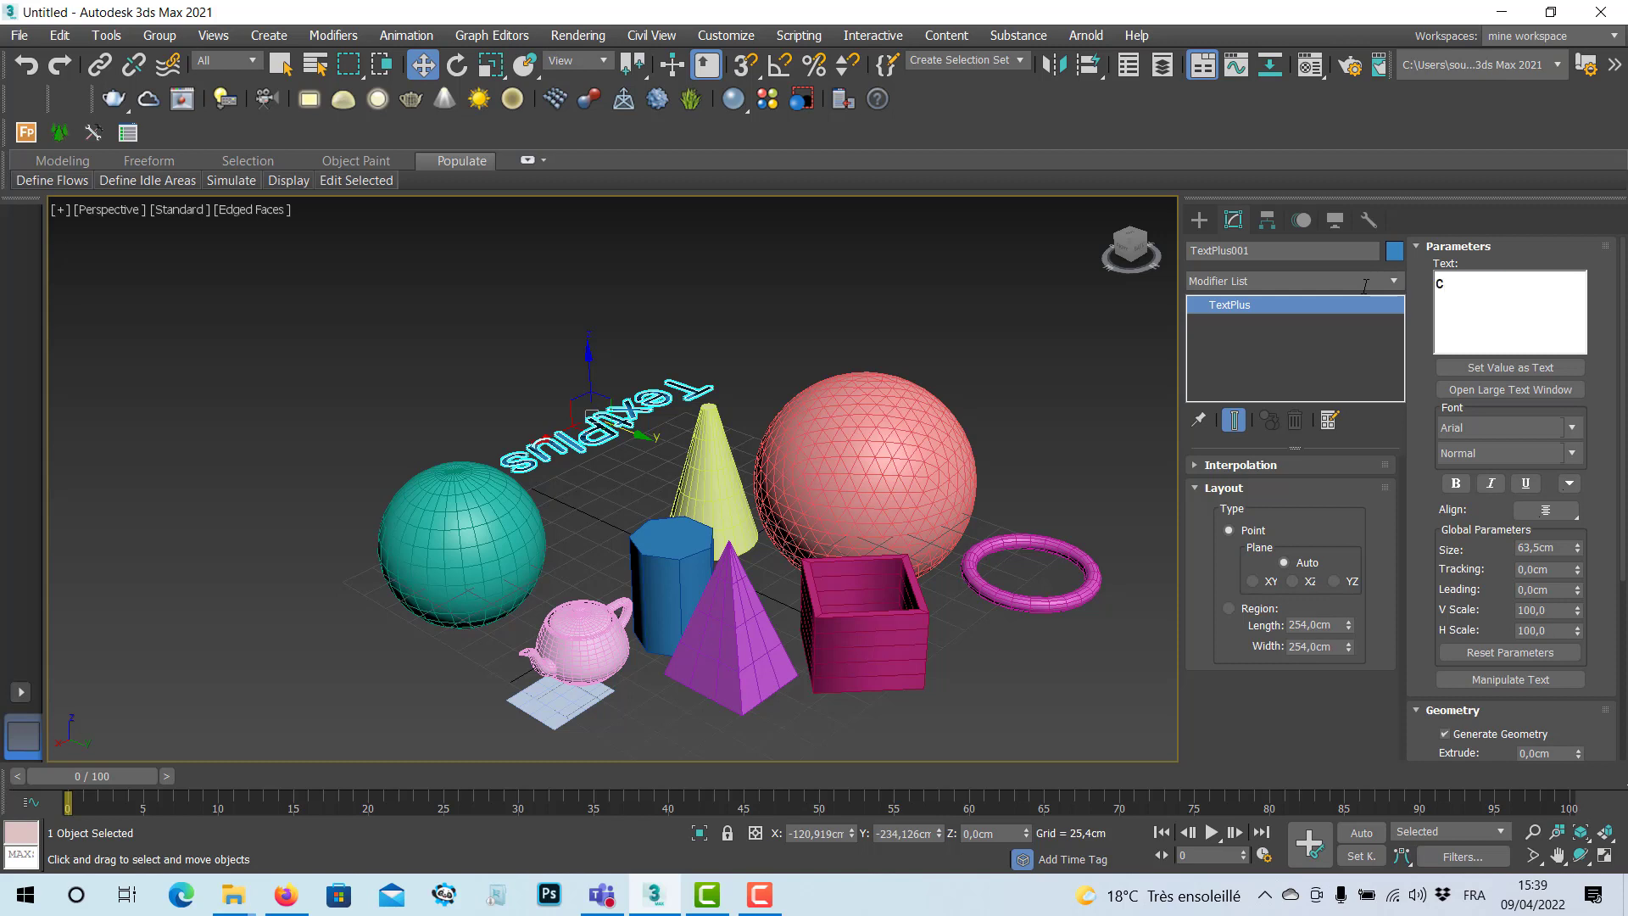
{"action": "type", "text": "o"}
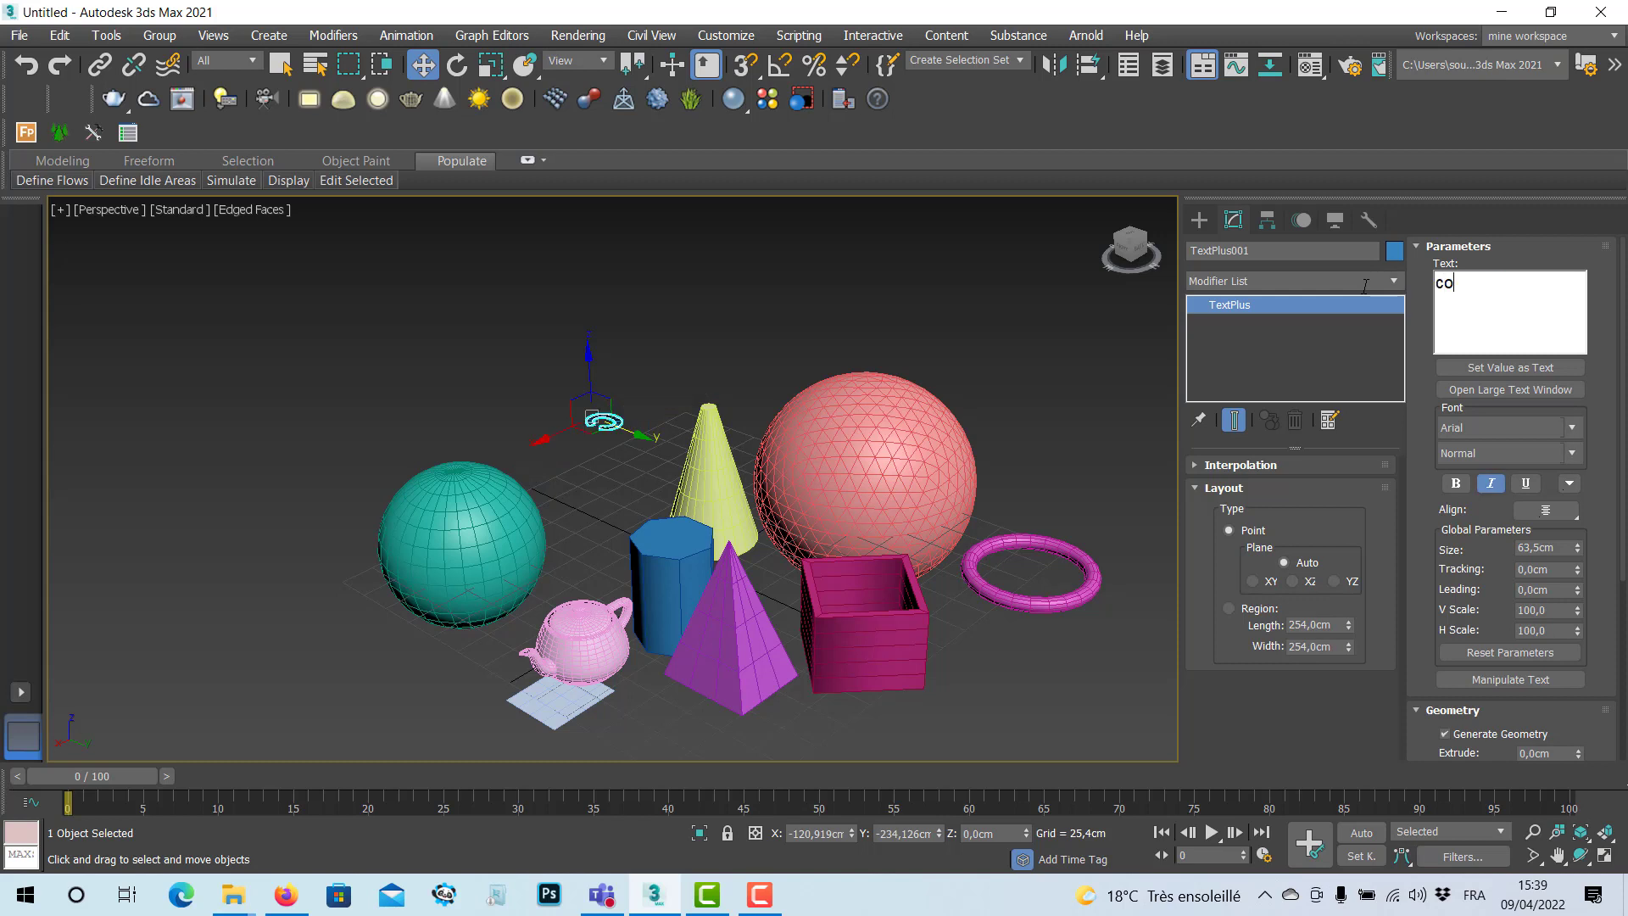
{"action": "type", "text": "llege la salle"}
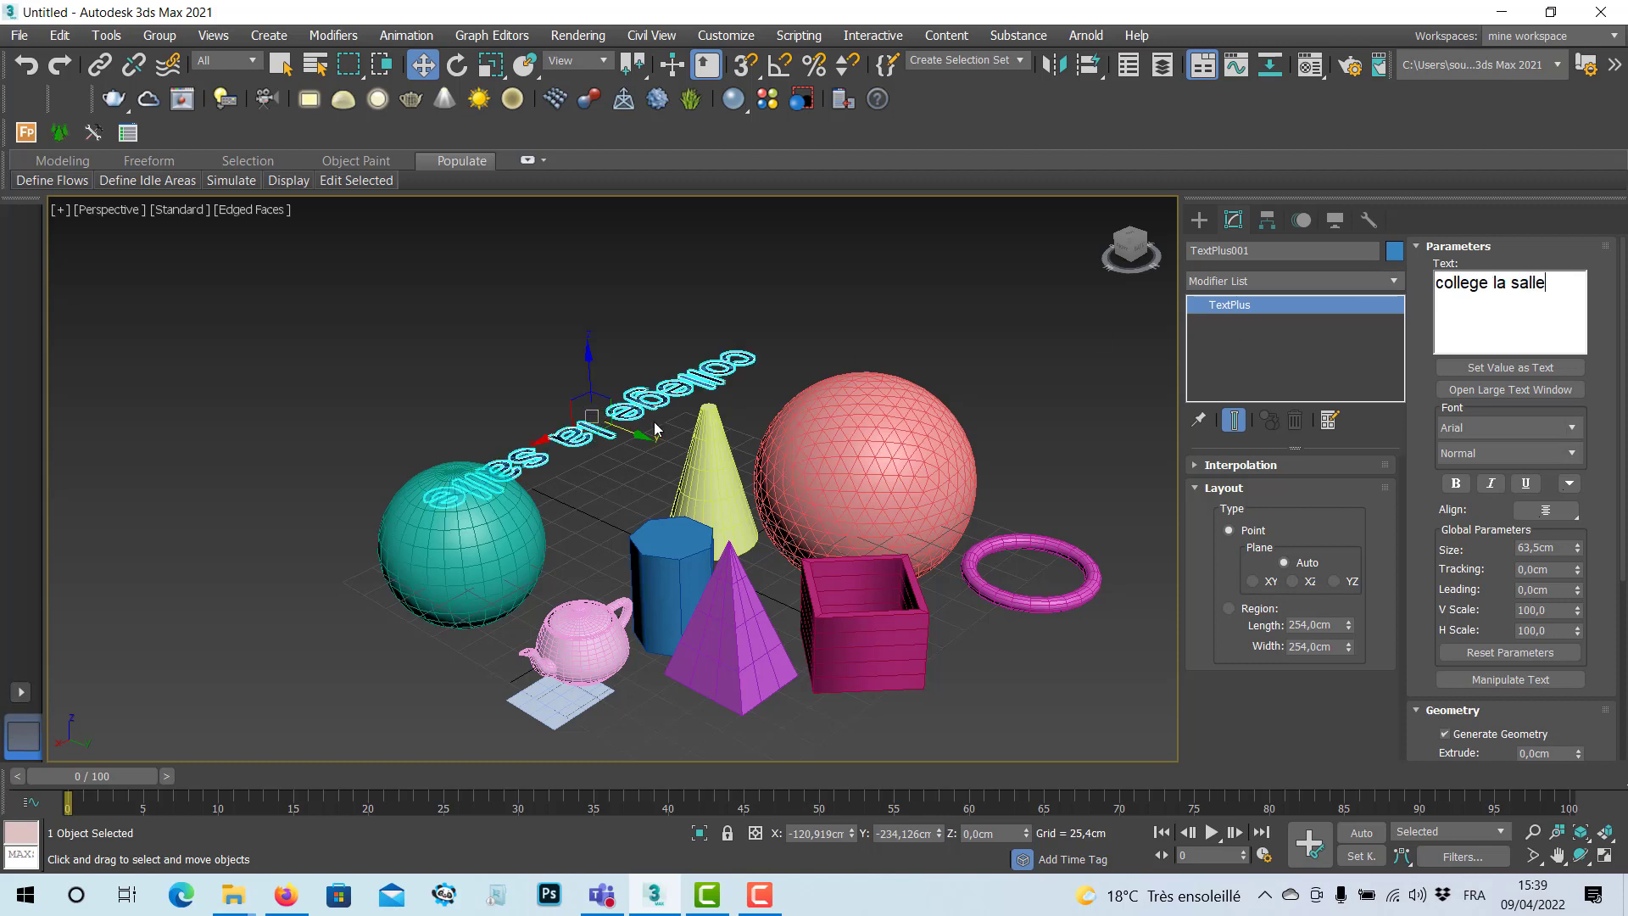
Set the text's font to BankGothic Lt BT in bold italic and reduce its size to about 59.7 cm.
{"action": "left_click", "coordinate": [1572, 429]}
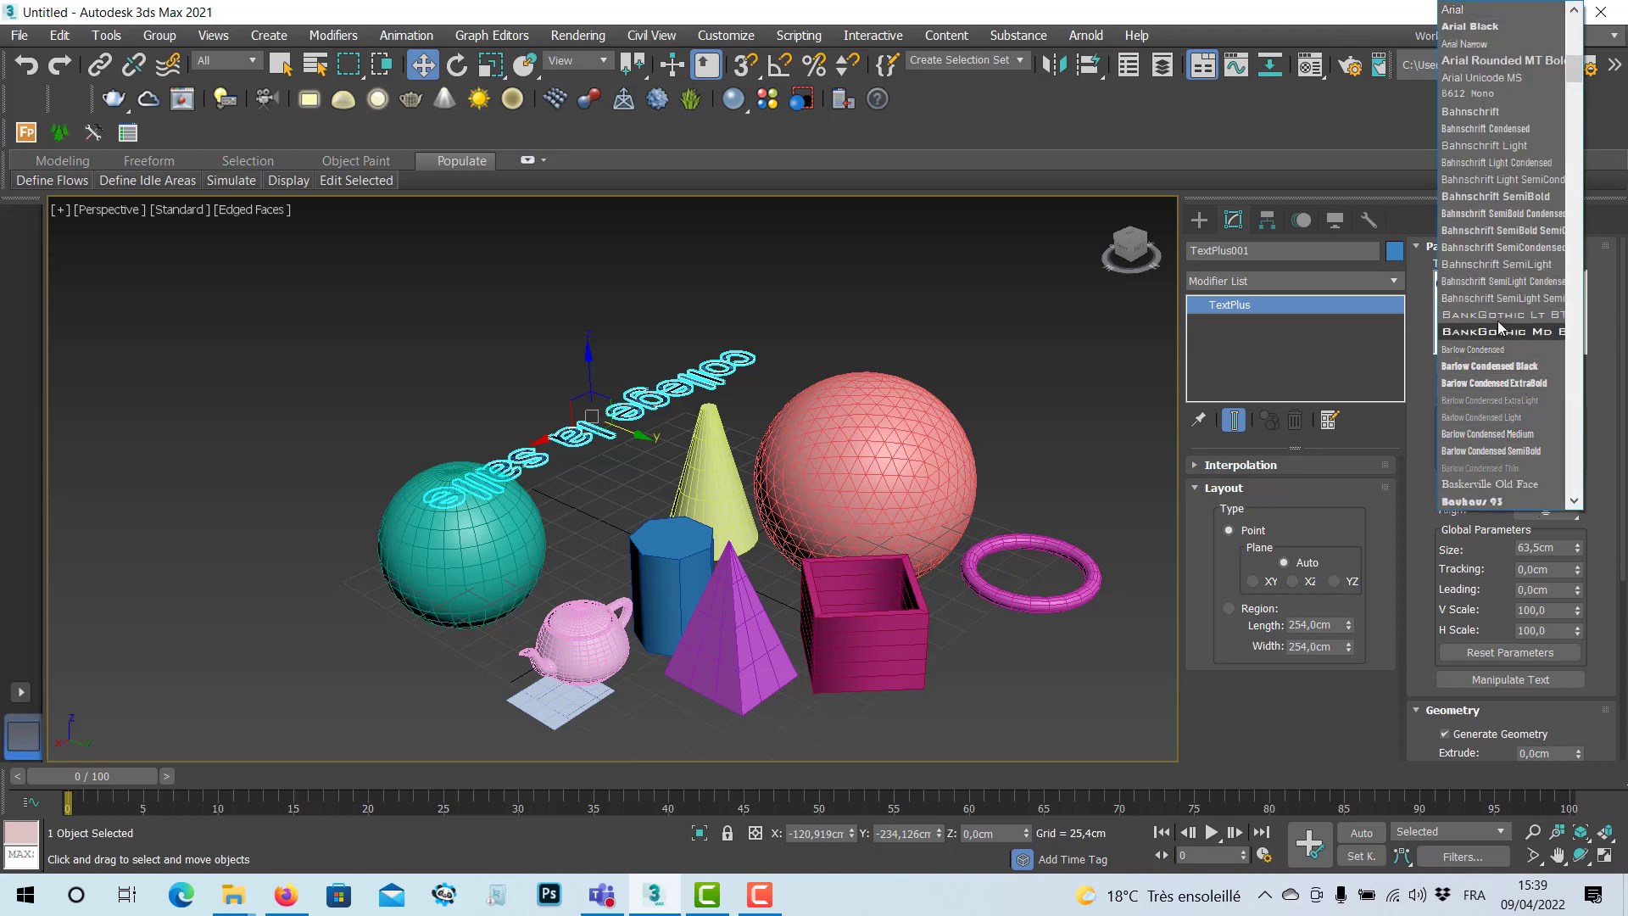
{"action": "left_click", "coordinate": [1494, 316]}
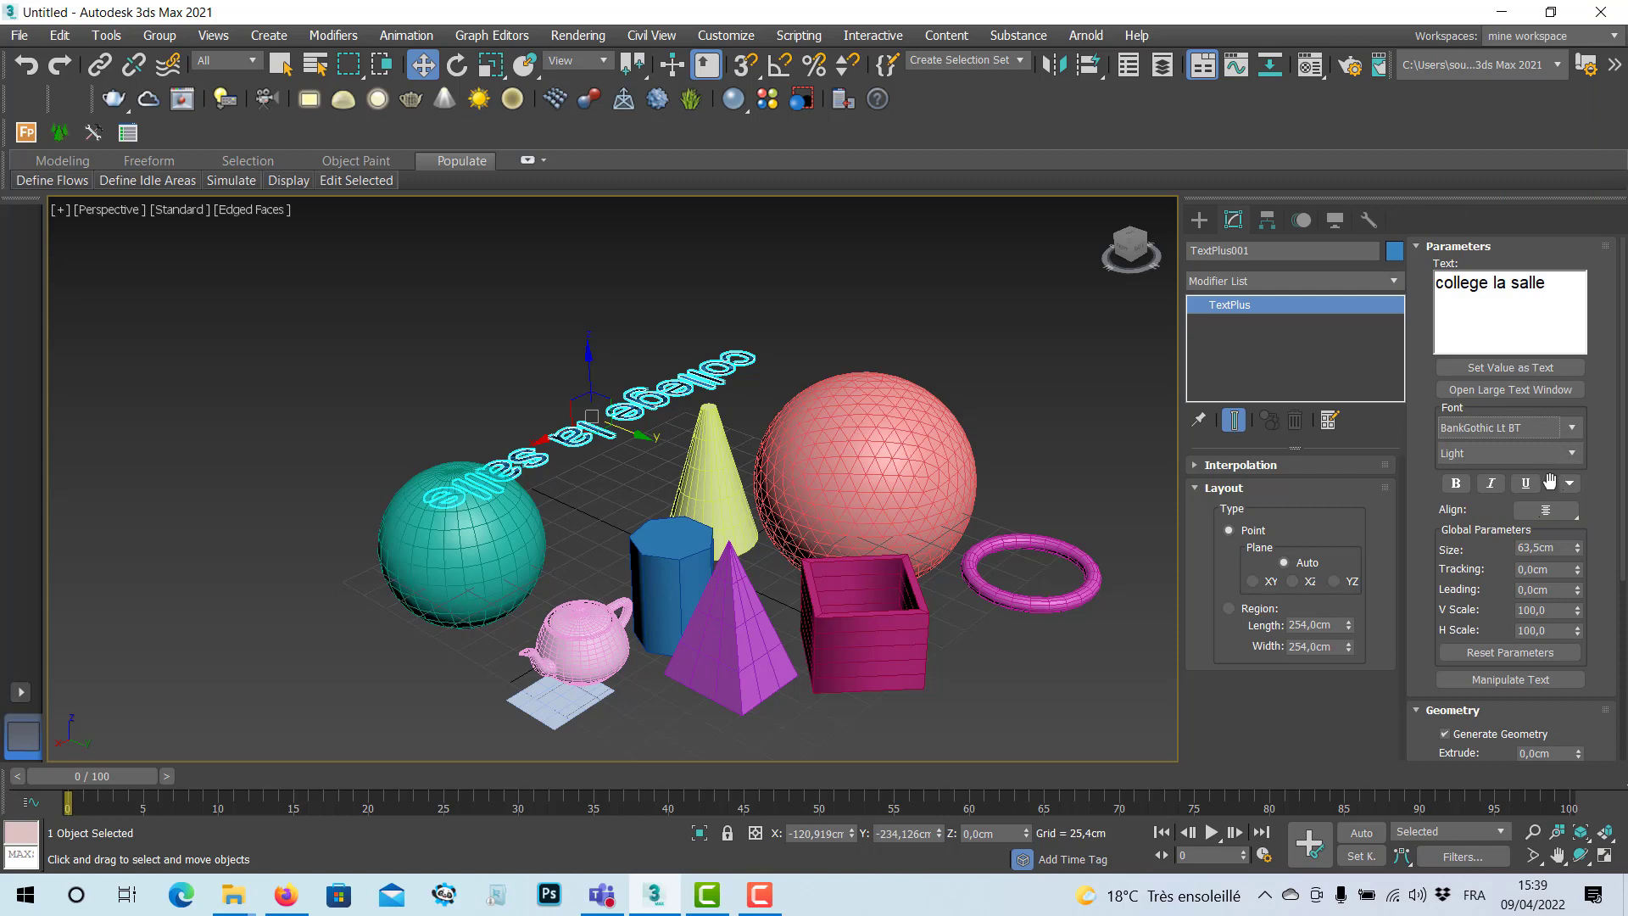
{"action": "left_click", "coordinate": [1458, 489]}
{"action": "left_click", "coordinate": [1496, 490]}
{"action": "mouse_move", "coordinate": [1579, 549]}
{"action": "left_mouse_down"}
{"action": "mouse_move", "coordinate": [1579, 517]}
{"action": "mouse_move", "coordinate": [1582, 556]}
{"action": "left_mouse_up"}
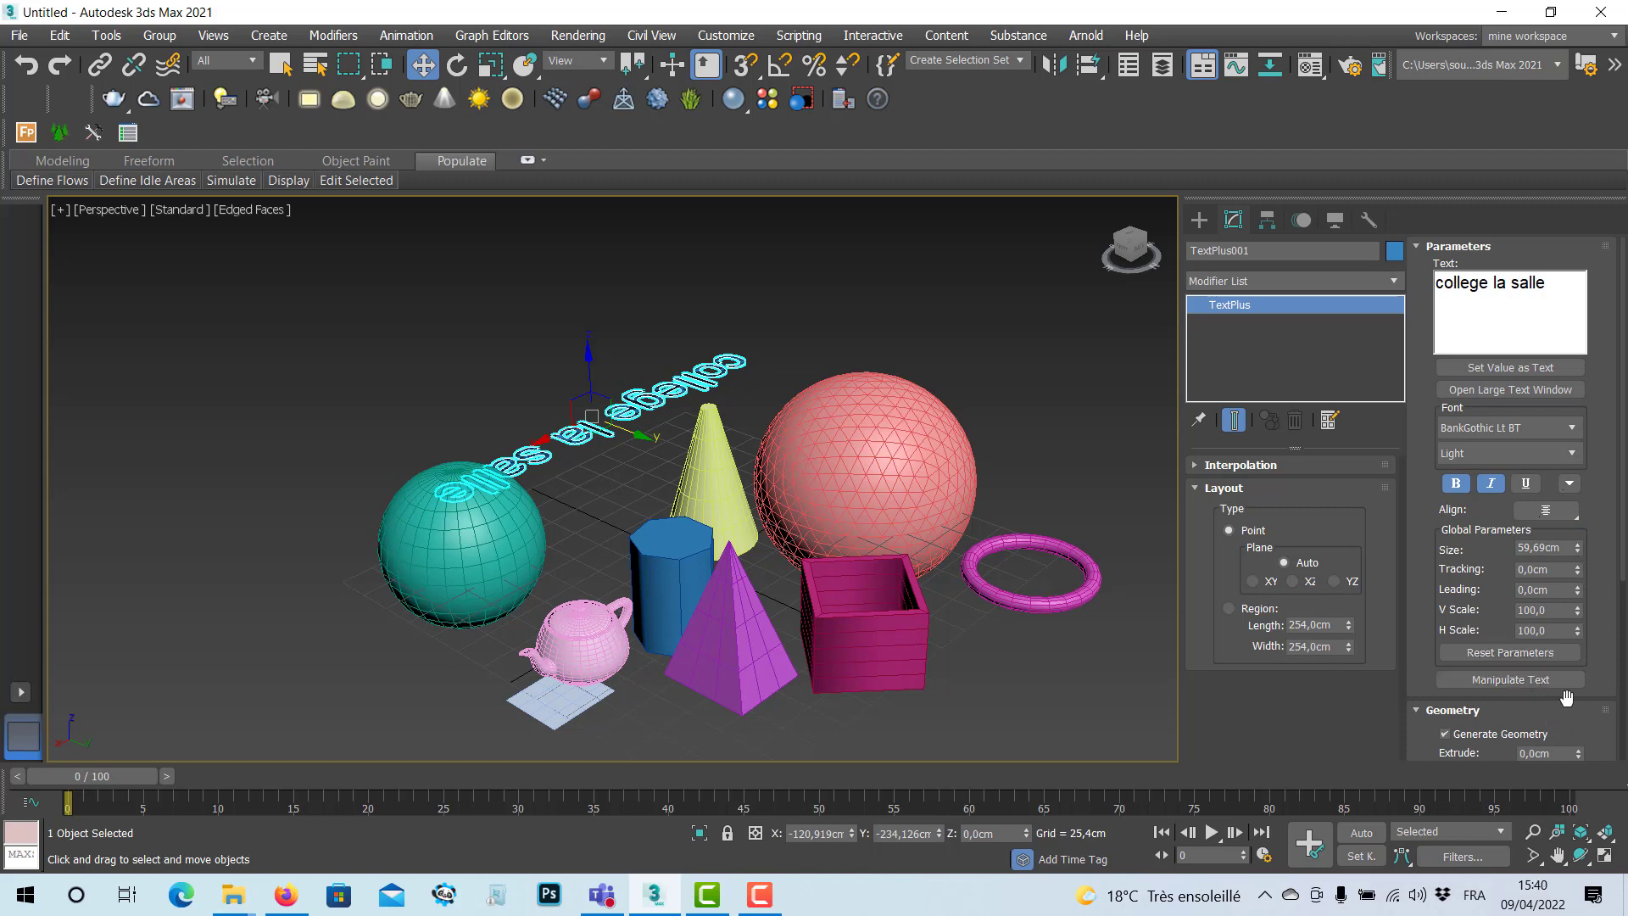
Extrude the text by about 7.3 cm and change its wording to "college lasalle".
{"action": "left_click_drag", "start_coordinate": [1554, 706], "coordinate": [1564, 170]}
{"action": "middle_click_drag", "start_coordinate": [564, 567], "coordinate": [801, 649], "text": "alt"}
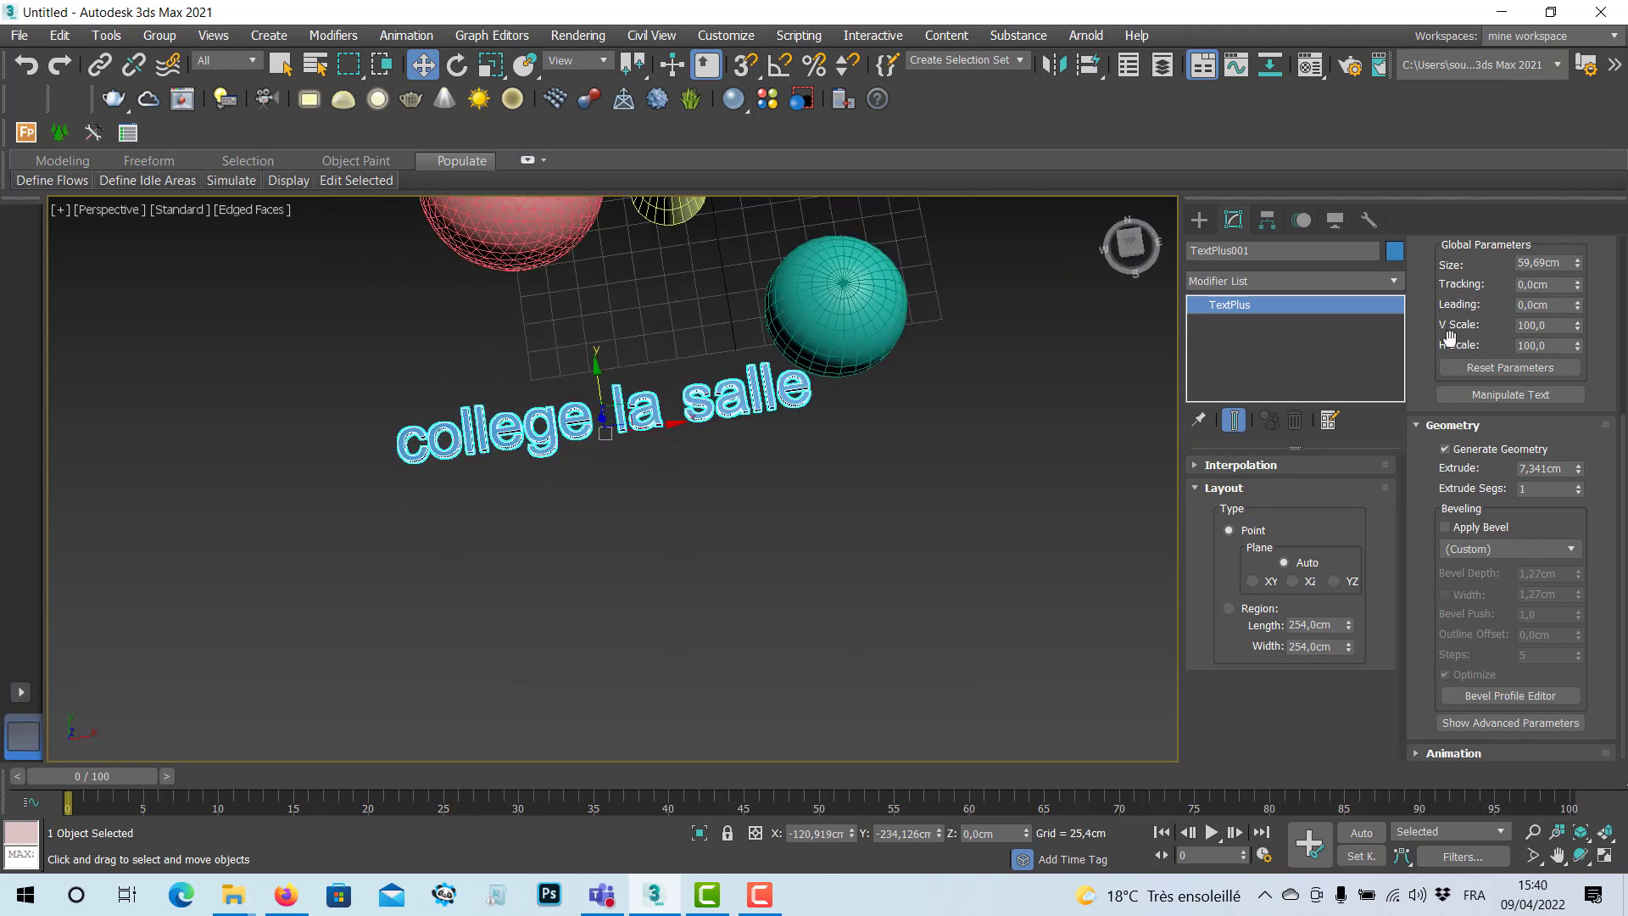
{"action": "scroll", "coordinate": [1452, 339], "scroll_direction": "up", "scroll_amount": 5}
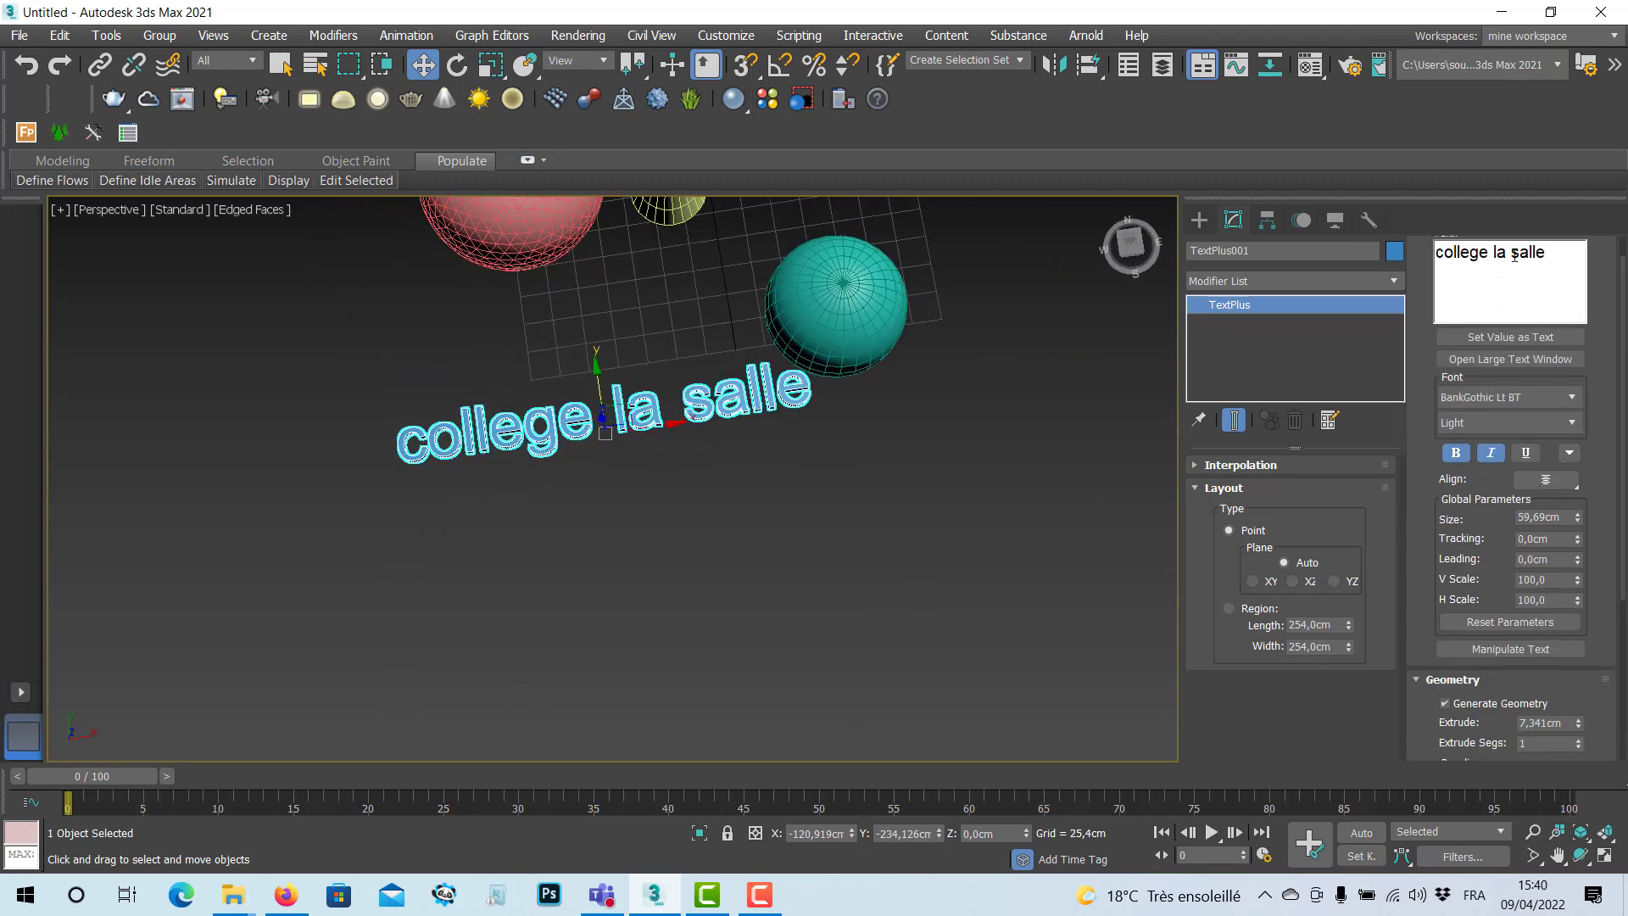
{"action": "left_click", "coordinate": [1515, 256]}
{"action": "key", "text": "BackSpace"}
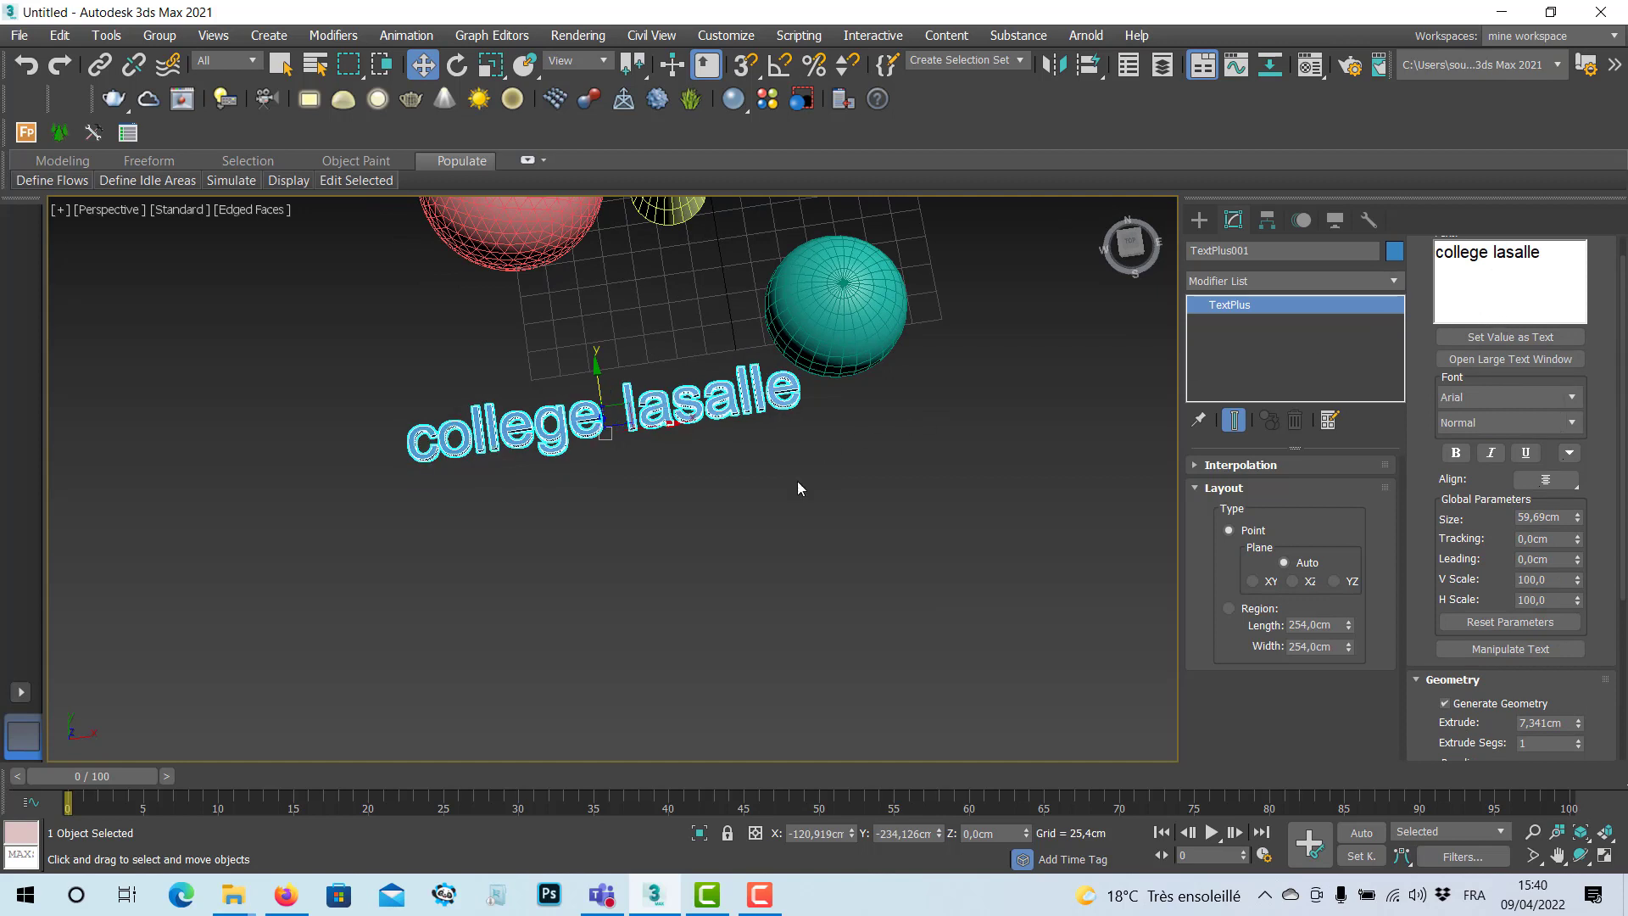
{"action": "middle_click_drag", "start_coordinate": [672, 440], "coordinate": [687, 456]}
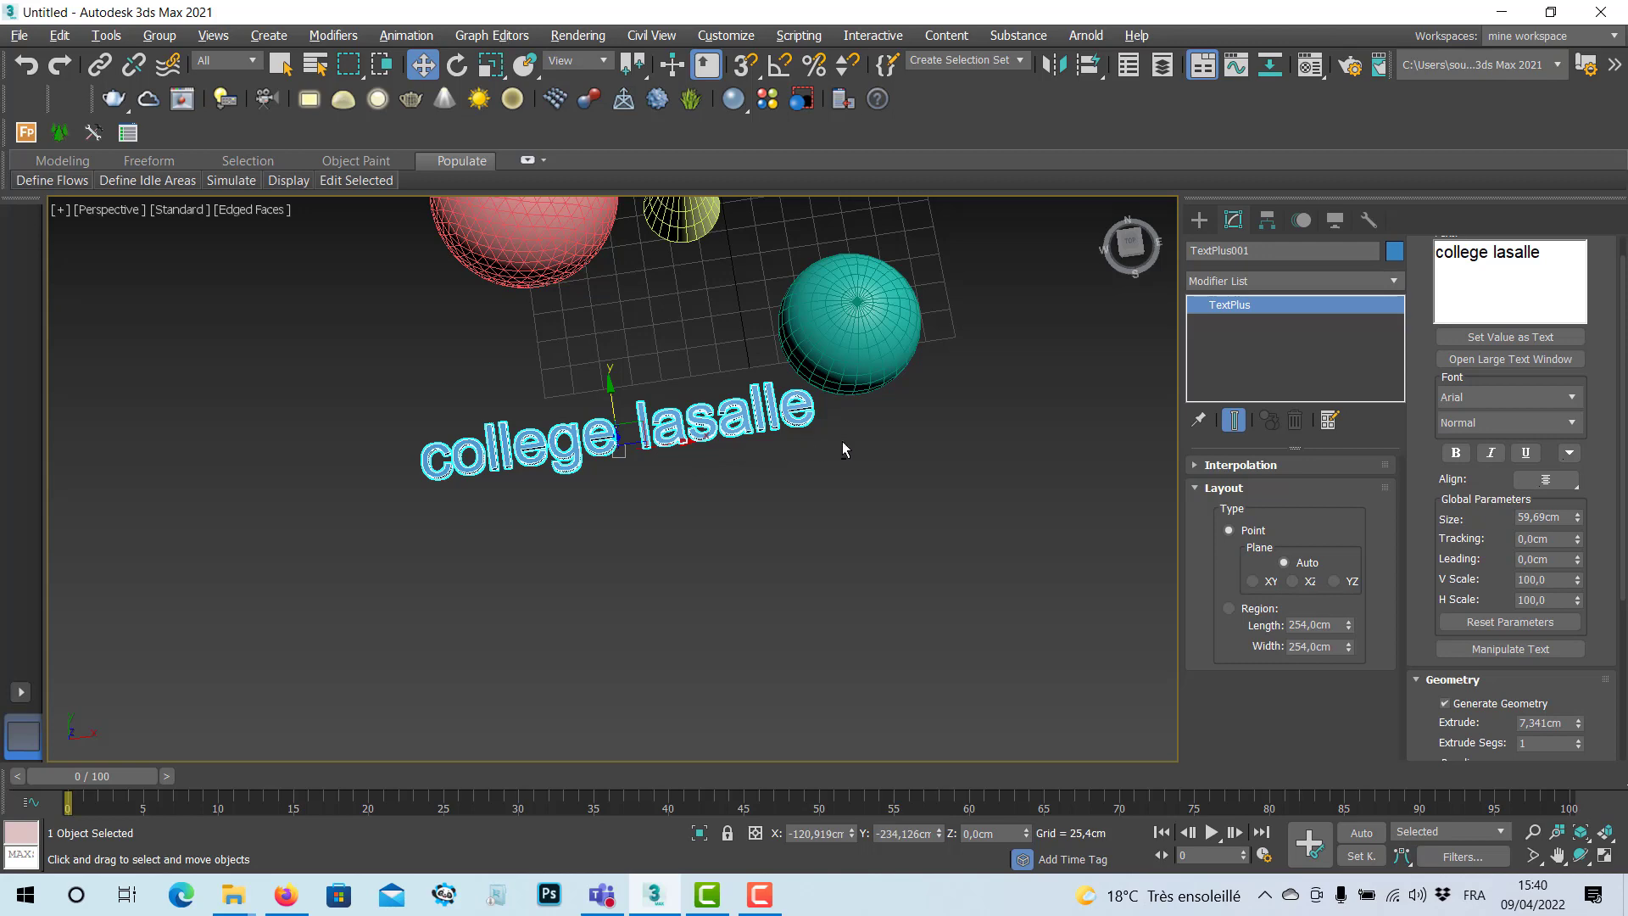
{"action": "middle_click_drag", "start_coordinate": [842, 441], "coordinate": [688, 363], "text": "alt"}
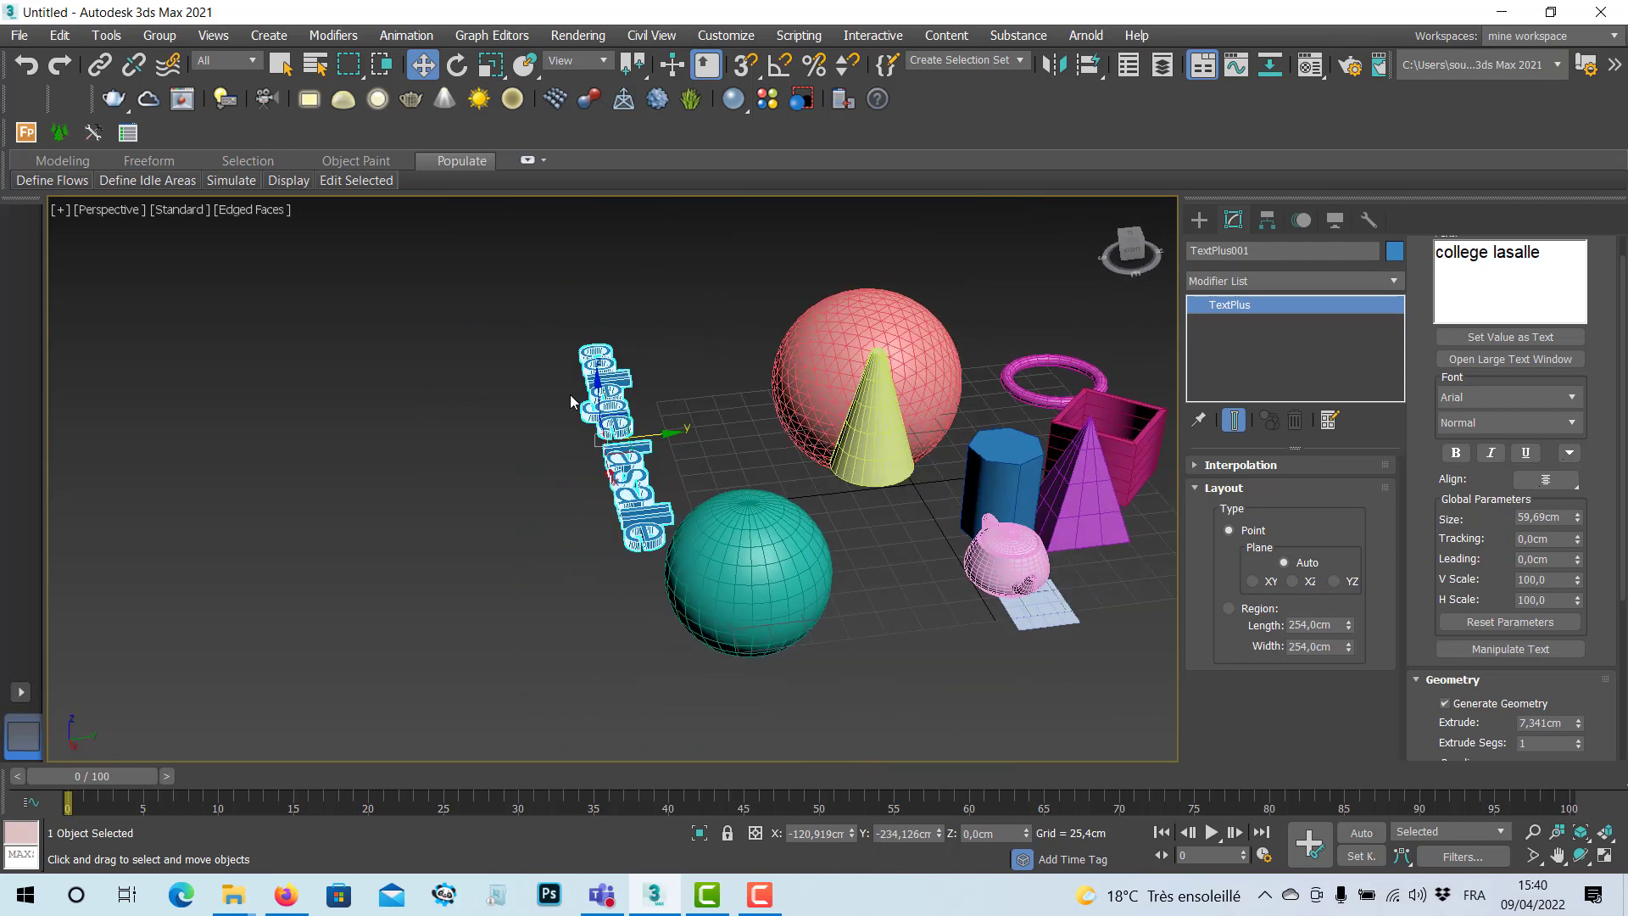
Reset the scene without saving the current work and apply the Substance pre-render and post-render scripts.
{"action": "left_click", "coordinate": [19, 35]}
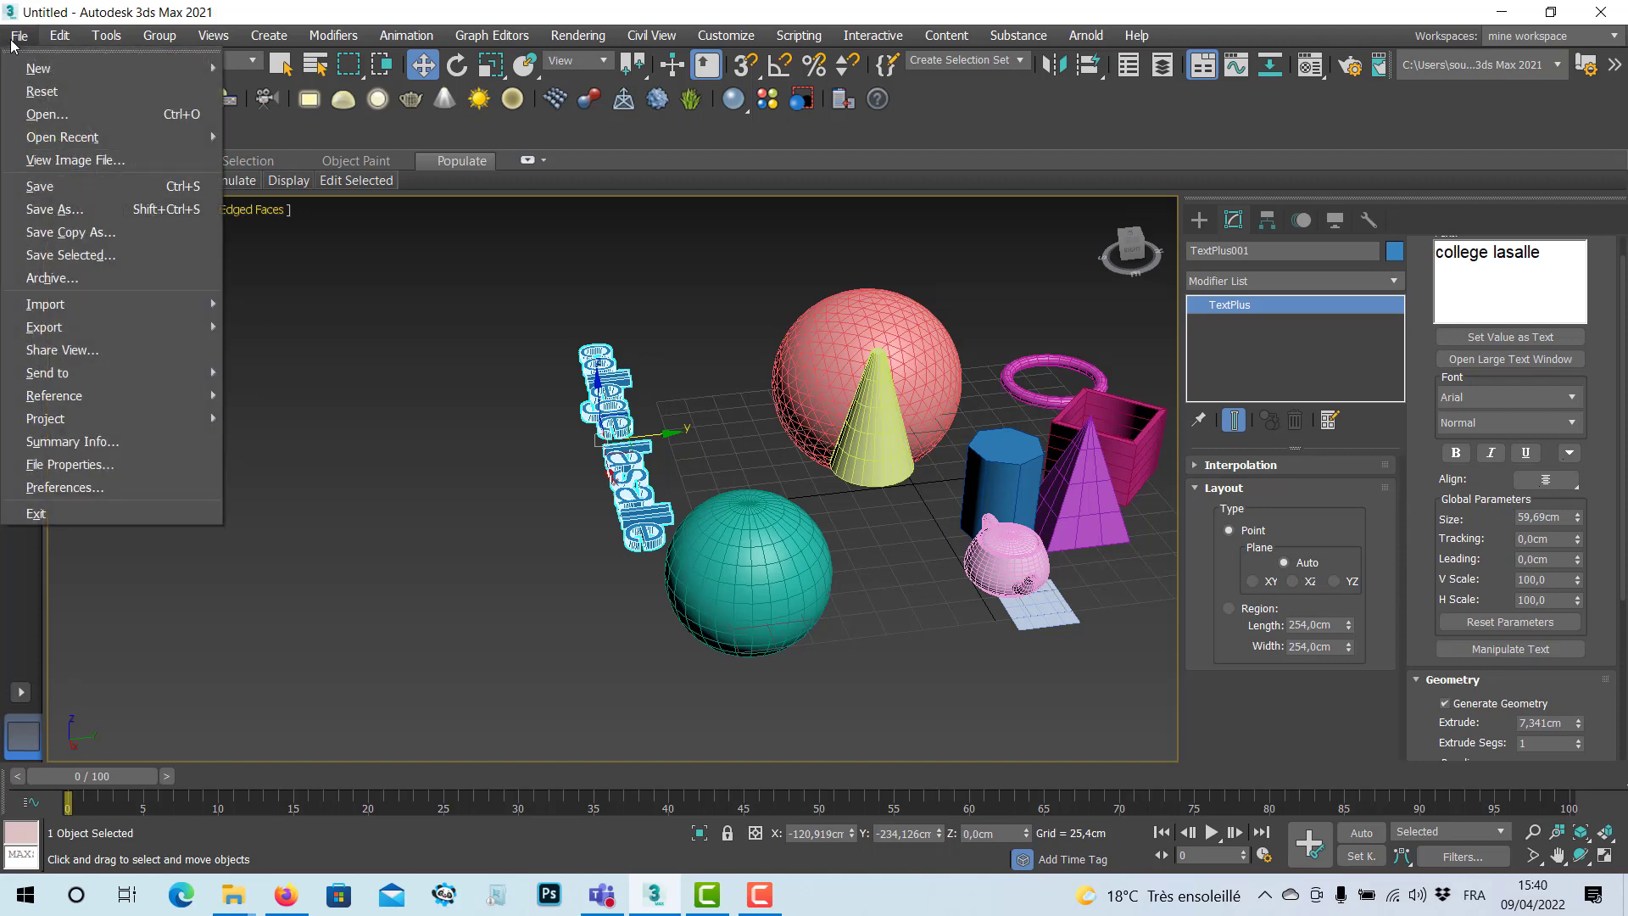
{"action": "left_click", "coordinate": [36, 513]}
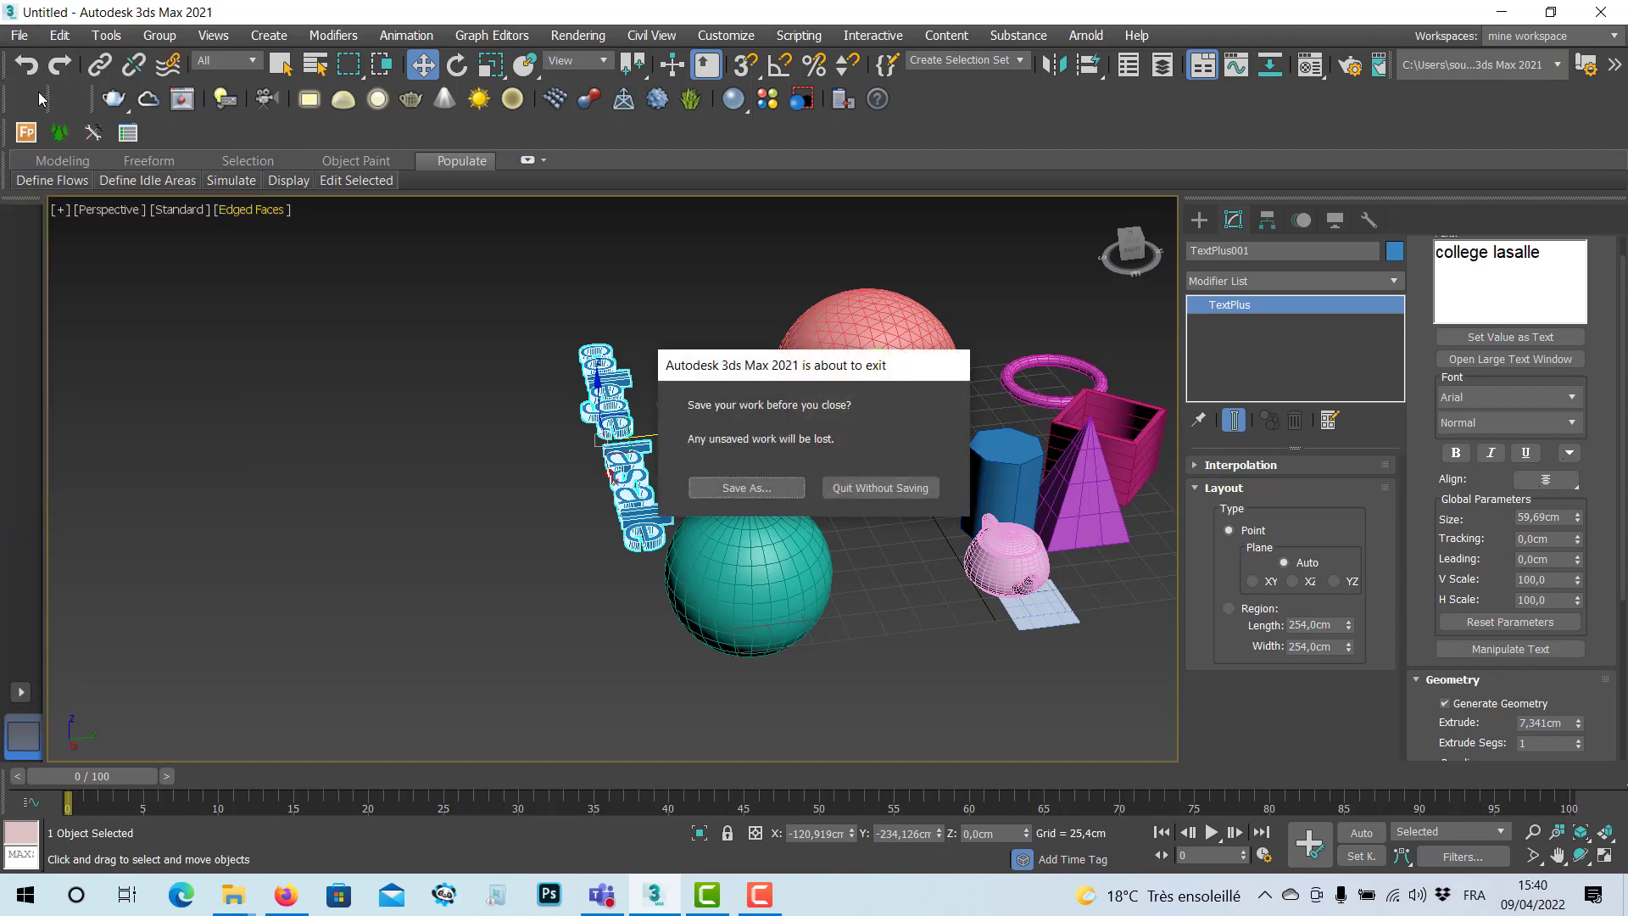
{"action": "left_click", "coordinate": [881, 489]}
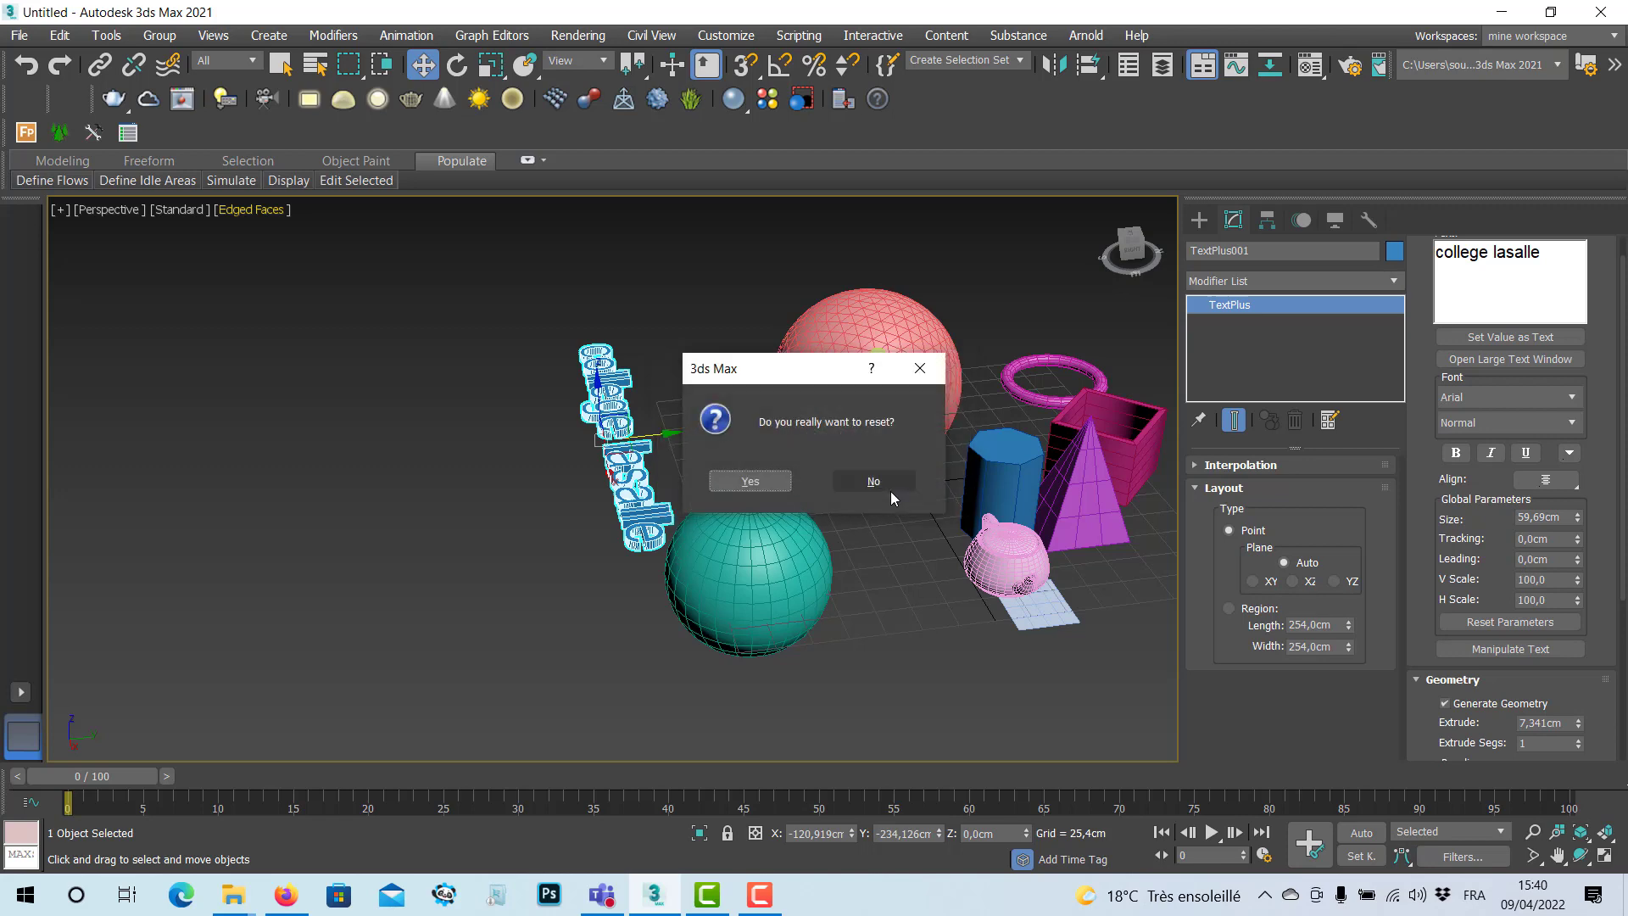
{"action": "left_click", "coordinate": [737, 482]}
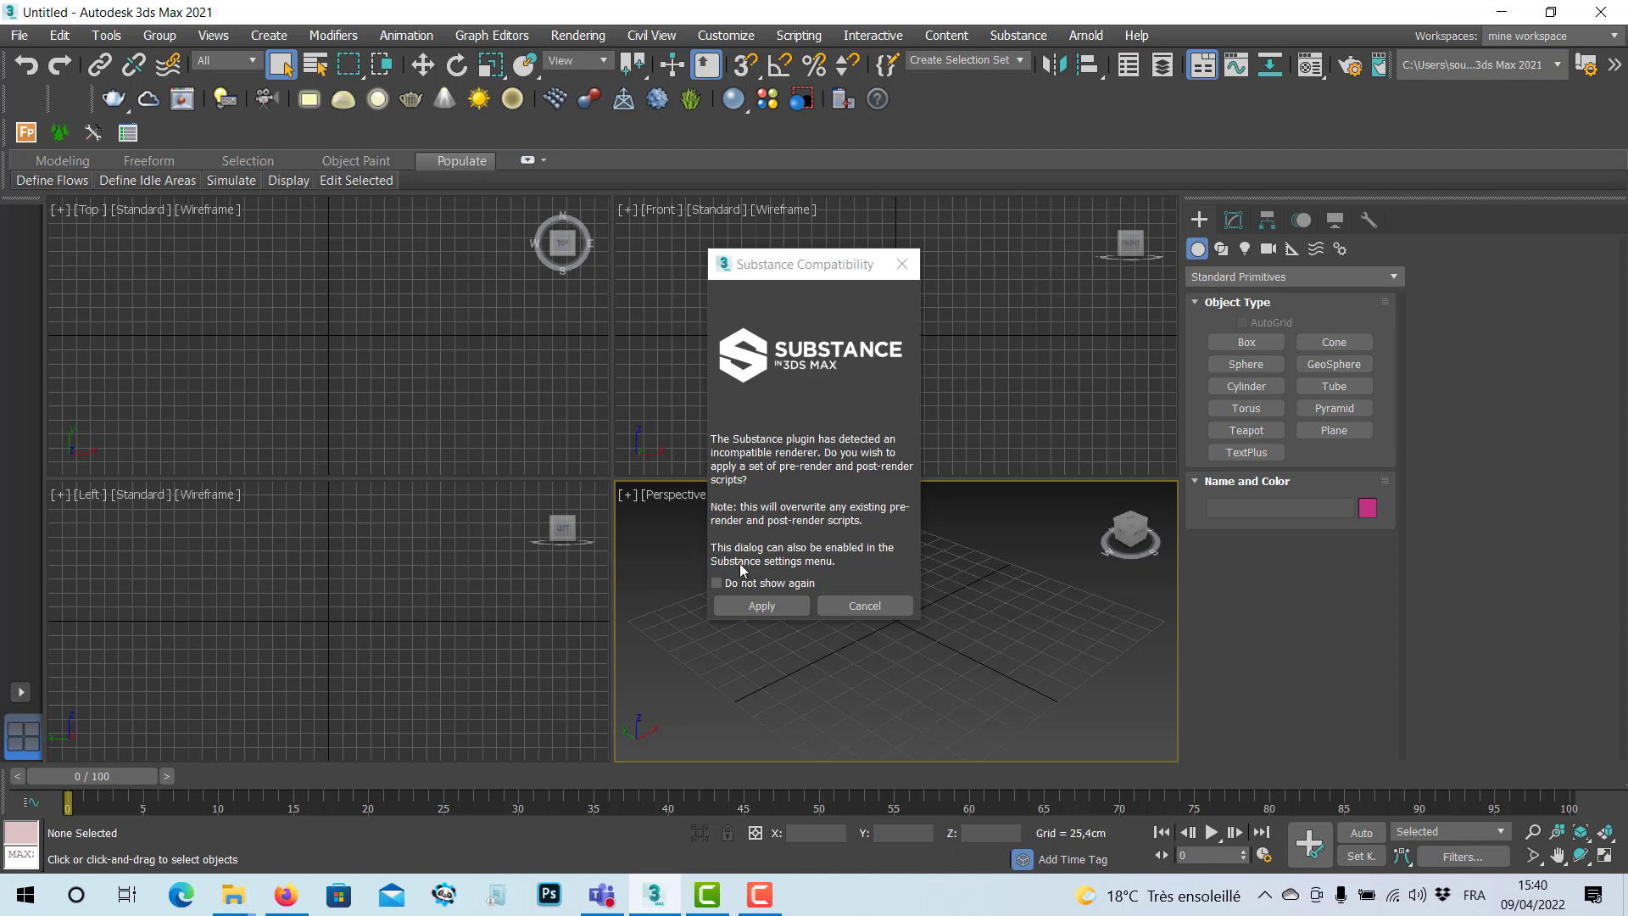
{"action": "left_click", "coordinate": [790, 604]}
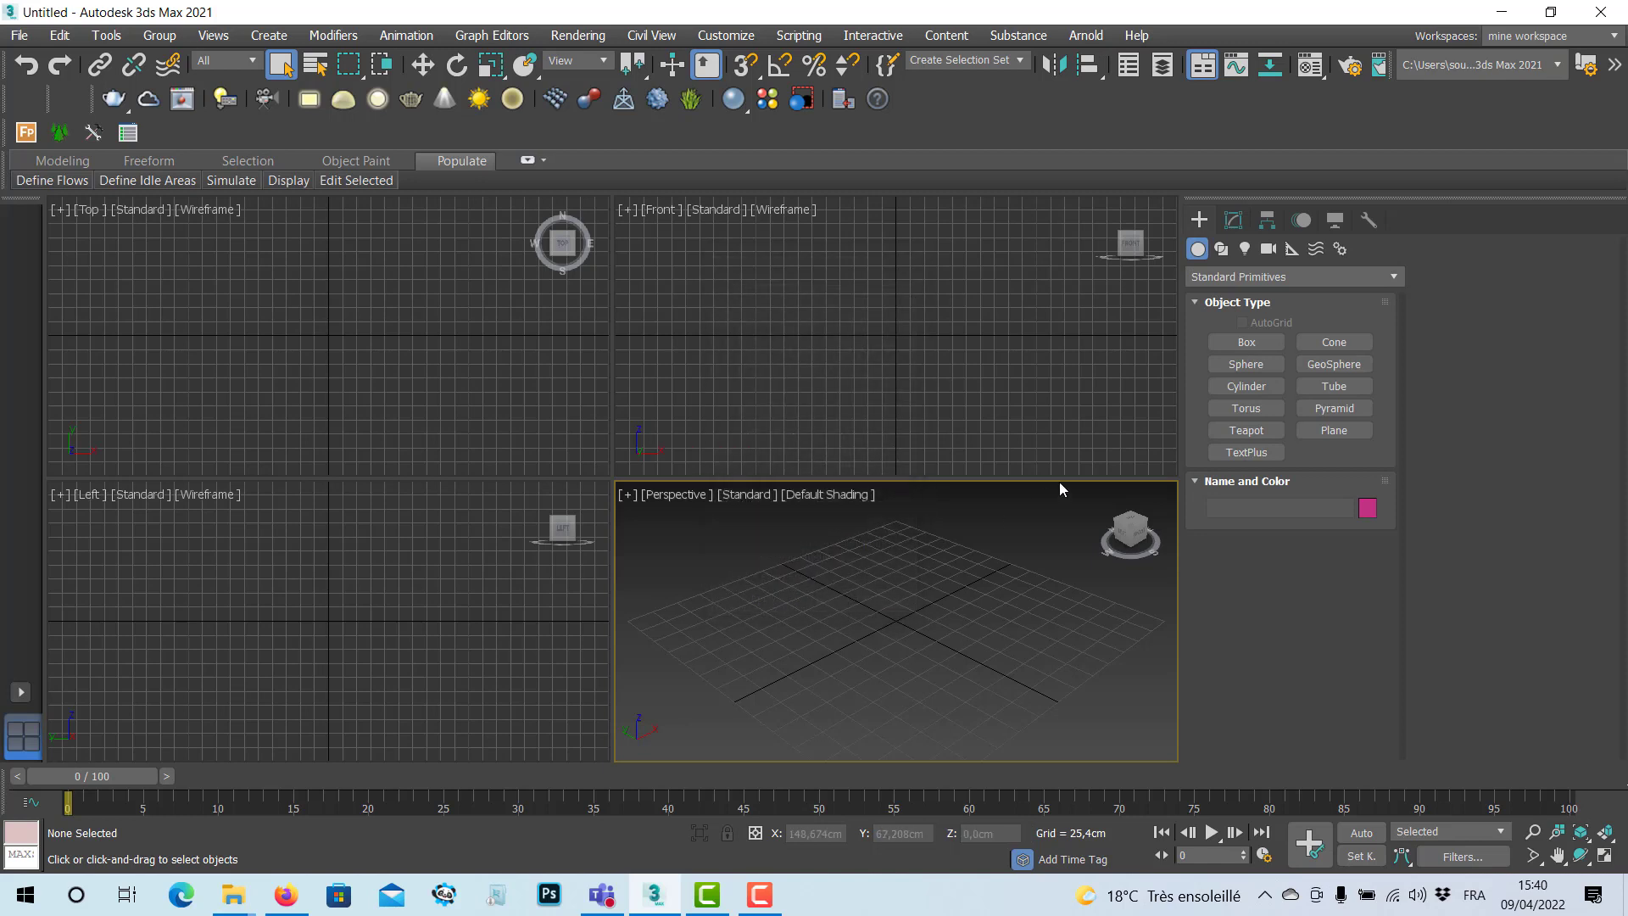
Maximize the Perspective viewport and centre its grid.
{"action": "key", "text": "alt+w"}
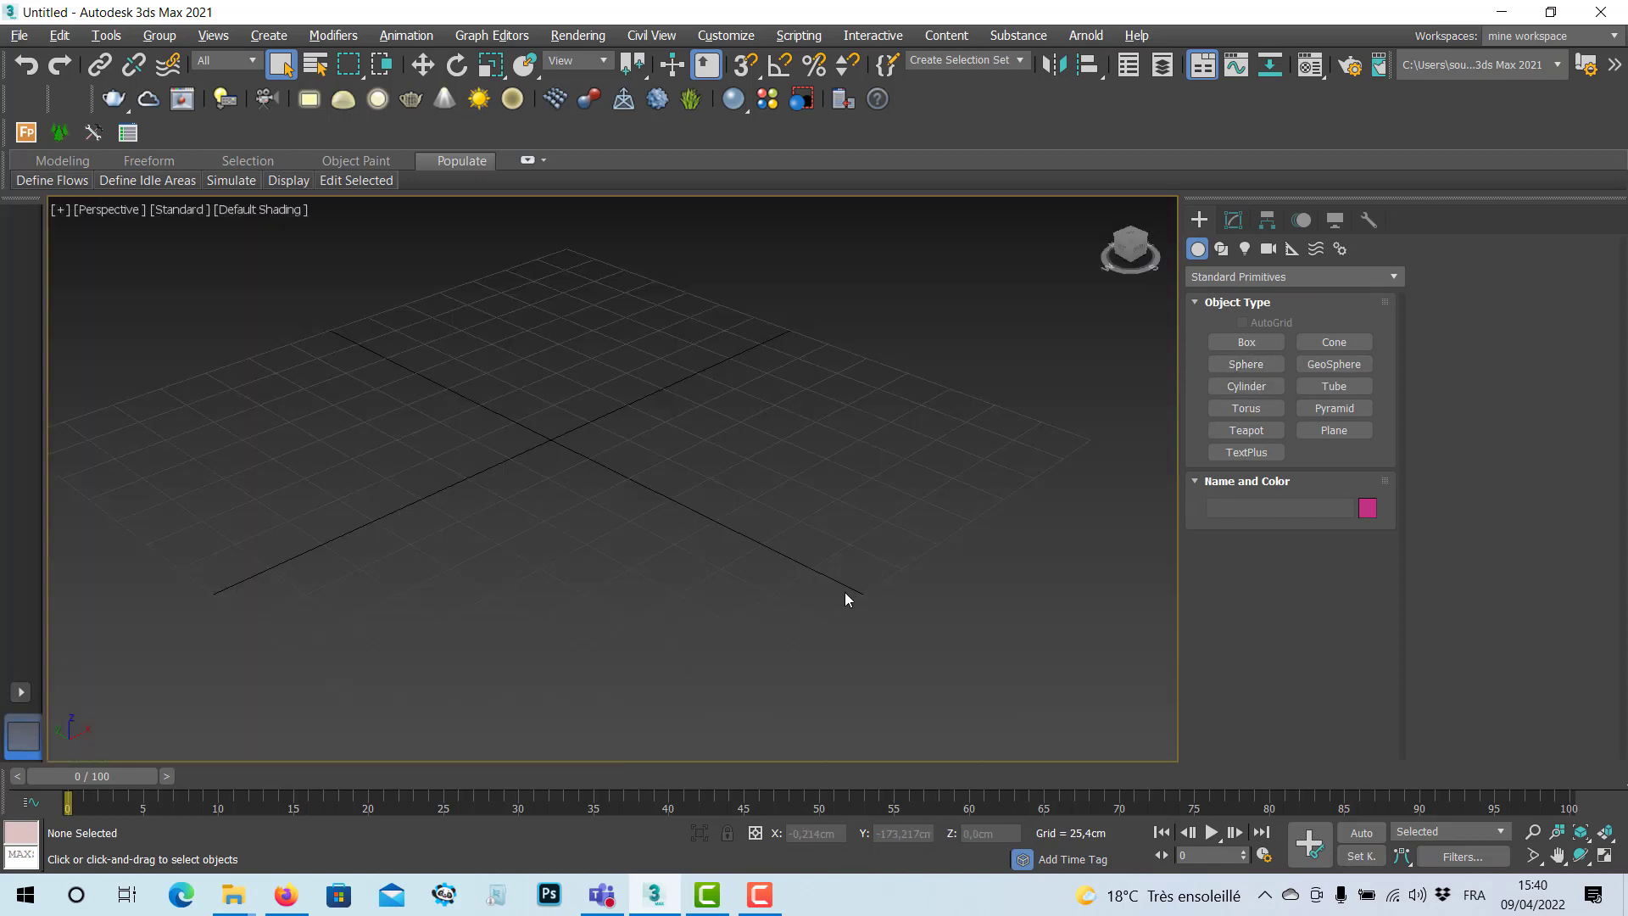
{"action": "middle_click_drag", "start_coordinate": [574, 453], "coordinate": [609, 468]}
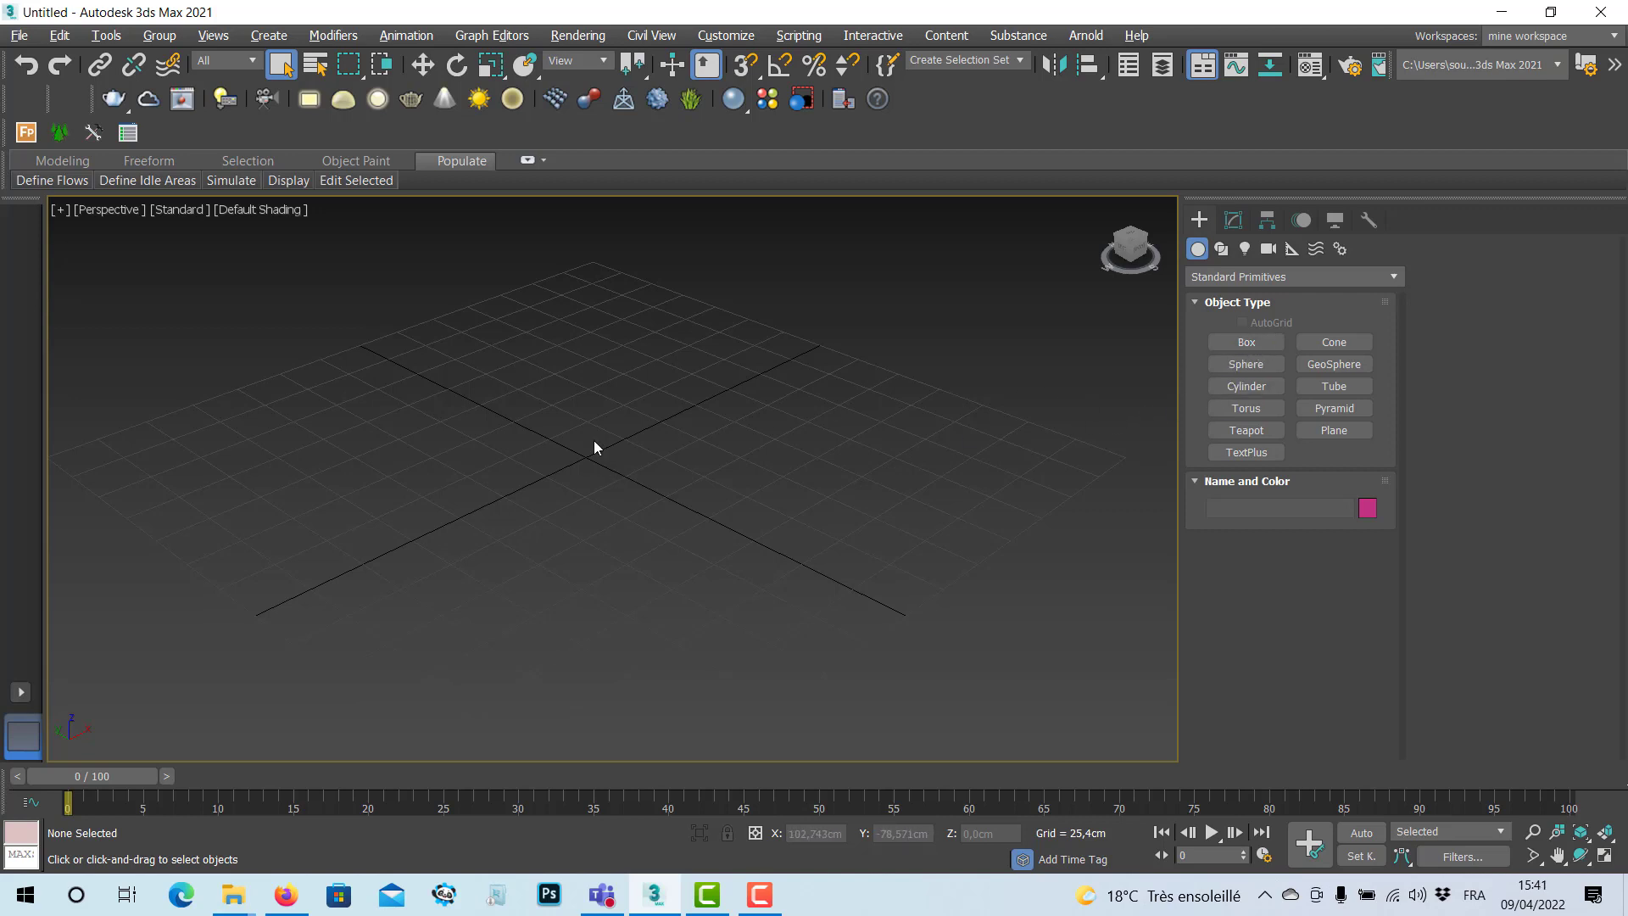
{"action": "middle_click_drag", "start_coordinate": [594, 440], "coordinate": [596, 463]}
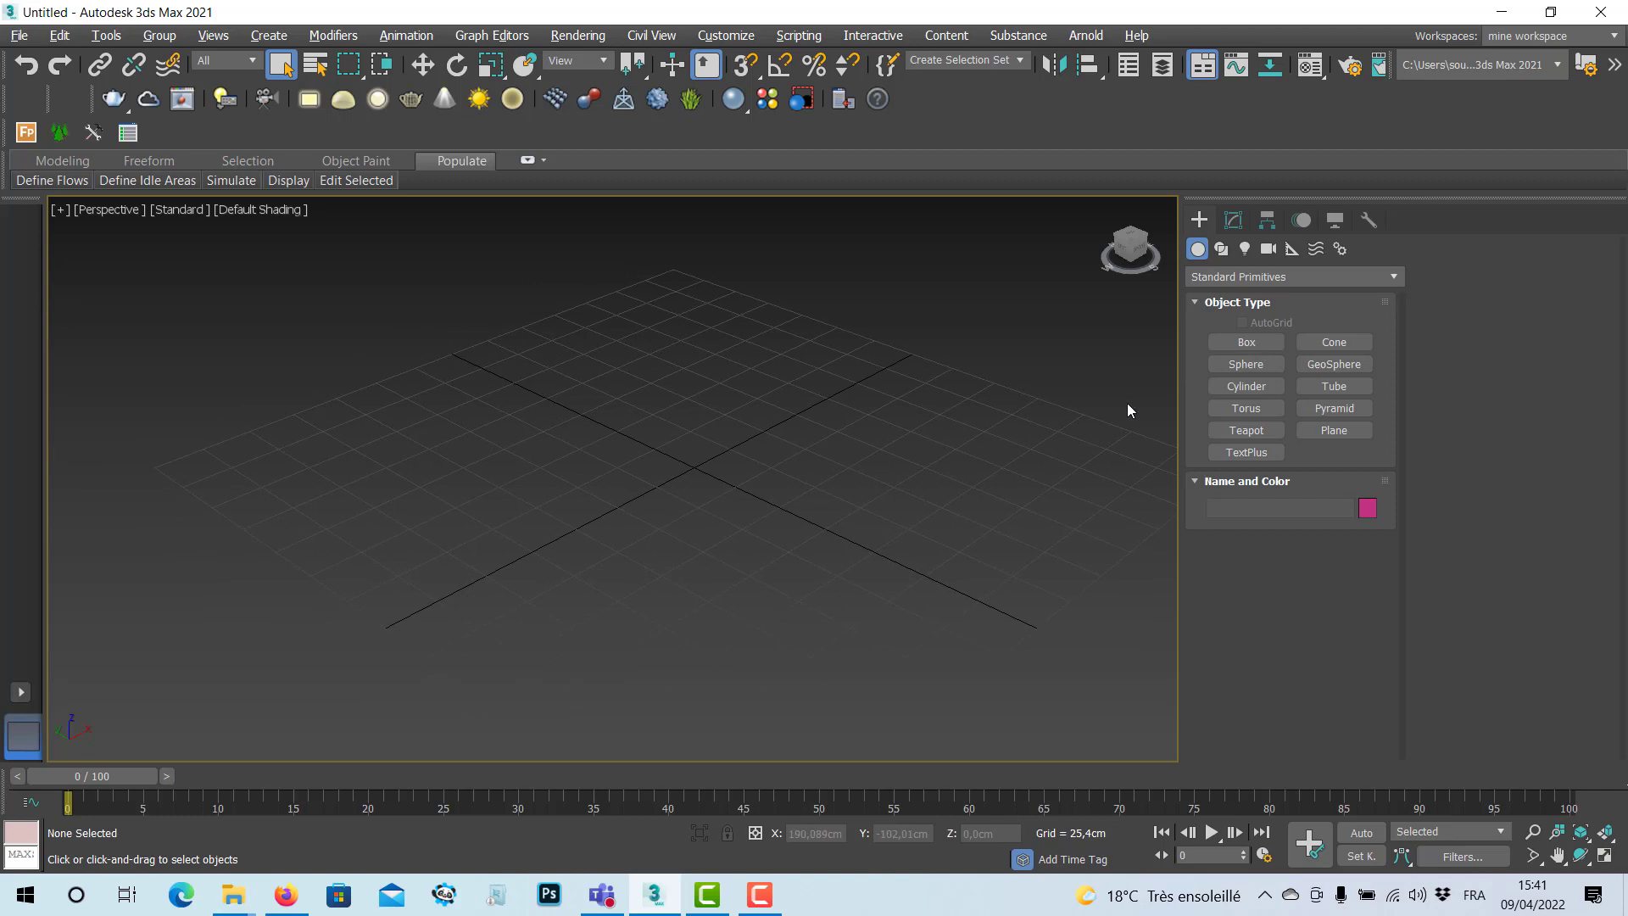
Create a box at the origin by keyboard entry with length 120 cm, width 80 cm and height 3 cm.
{"action": "left_click", "coordinate": [1259, 345]}
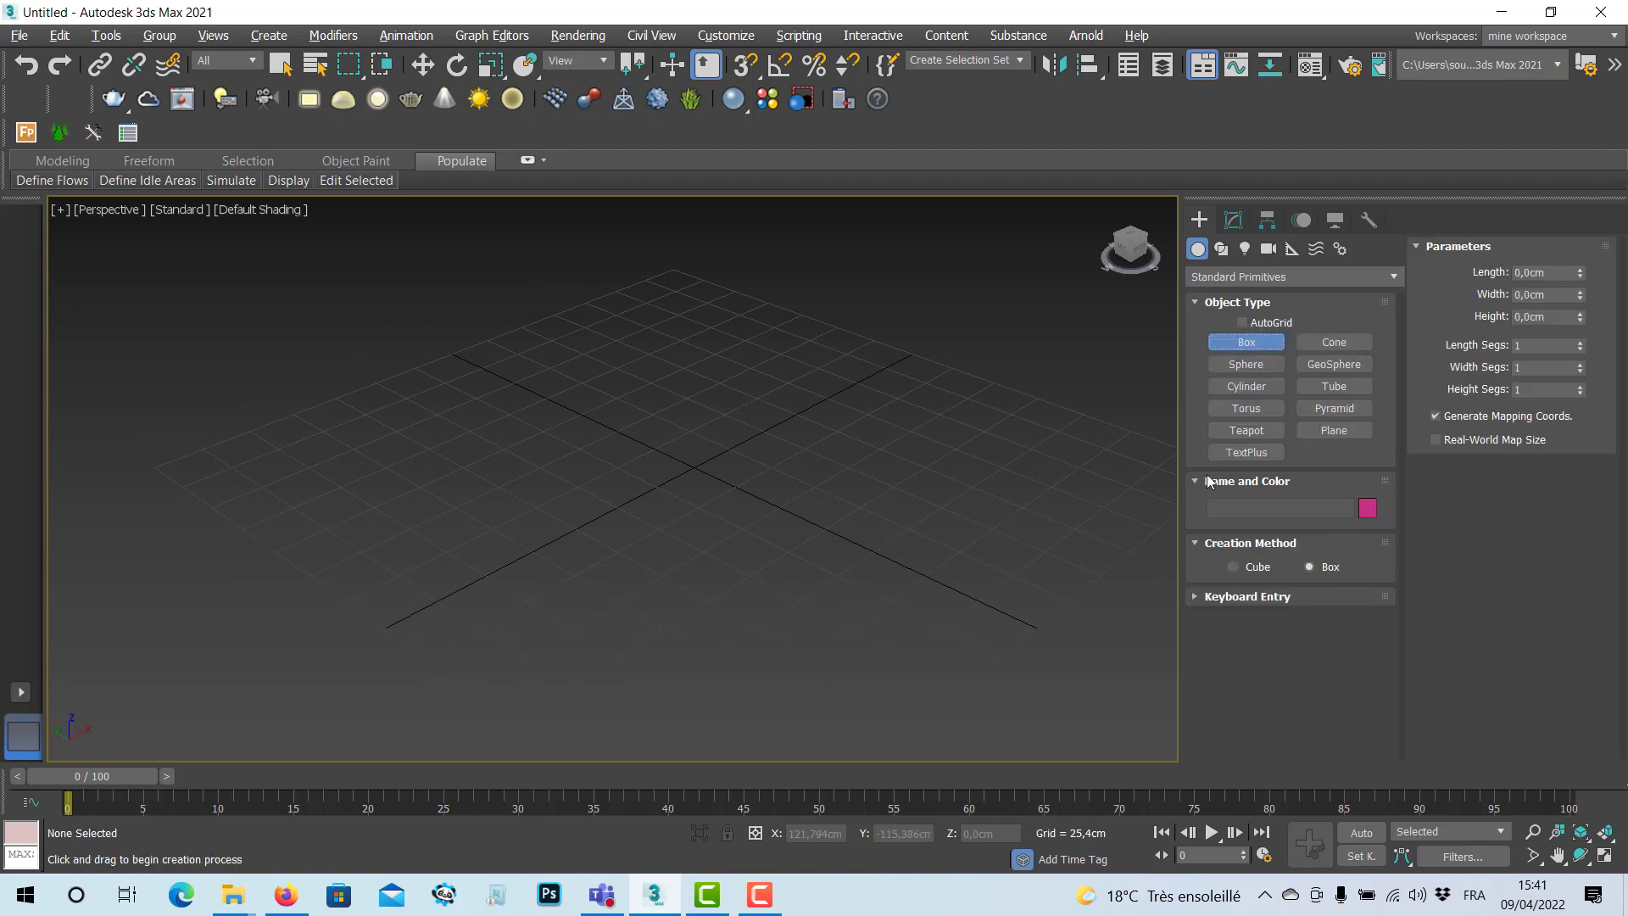
{"action": "left_click", "coordinate": [1264, 598]}
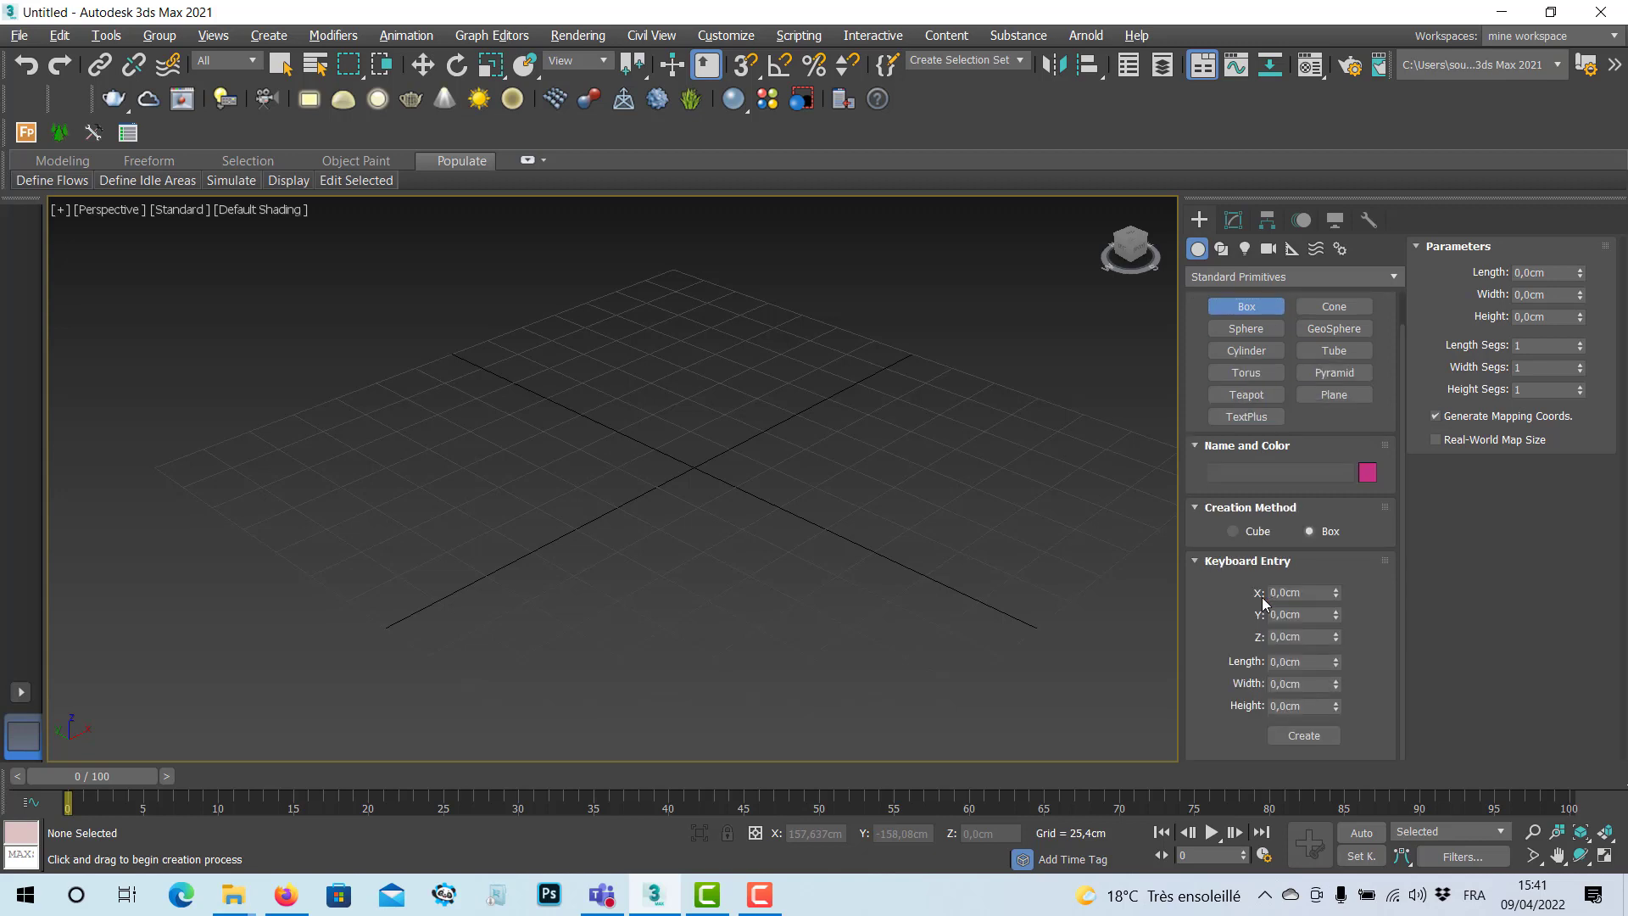
{"action": "left_click", "coordinate": [1302, 662]}
{"action": "type", "text": "120"}
{"action": "key", "text": "Tab"}
{"action": "type", "text": "80"}
{"action": "key", "text": "Tab"}
{"action": "type", "text": "3"}
{"action": "left_click", "coordinate": [1313, 738]}
{"action": "mouse_move", "coordinate": [763, 486]}
{"action": "middle_mouse_down"}
{"action": "mouse_move", "coordinate": [783, 478]}
{"action": "mouse_move", "coordinate": [756, 484]}
{"action": "middle_mouse_up"}
{"action": "scroll", "coordinate": [787, 507], "scroll_direction": "up", "scroll_amount": 3}
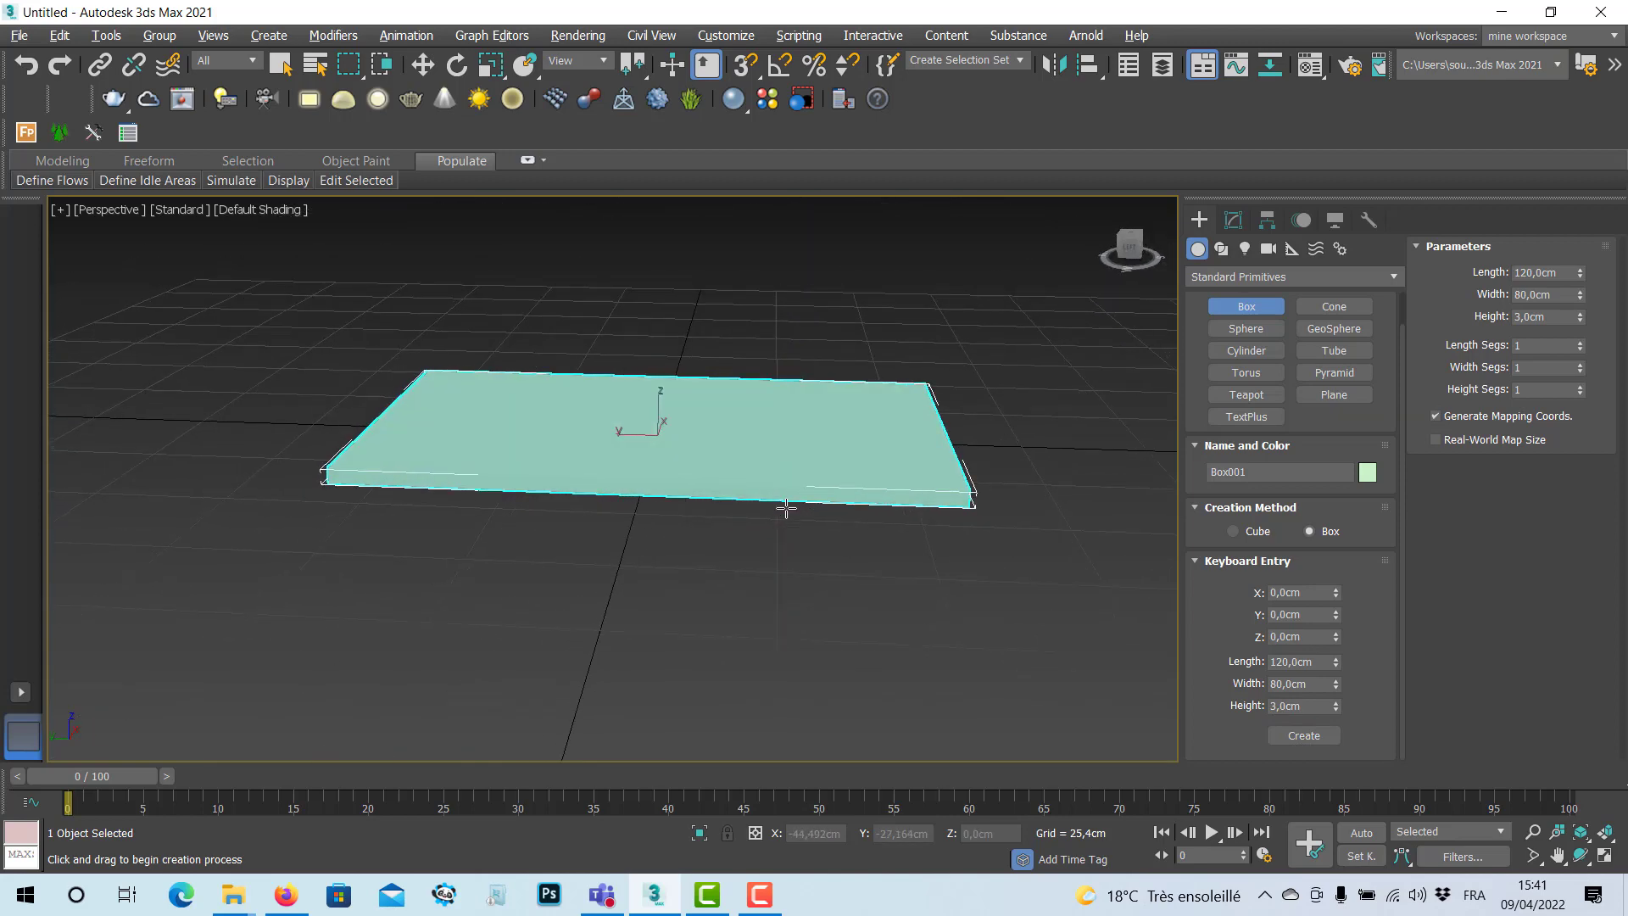
Switch the Perspective viewport shading to show edged faces on the box.
{"action": "left_click", "coordinate": [264, 212]}
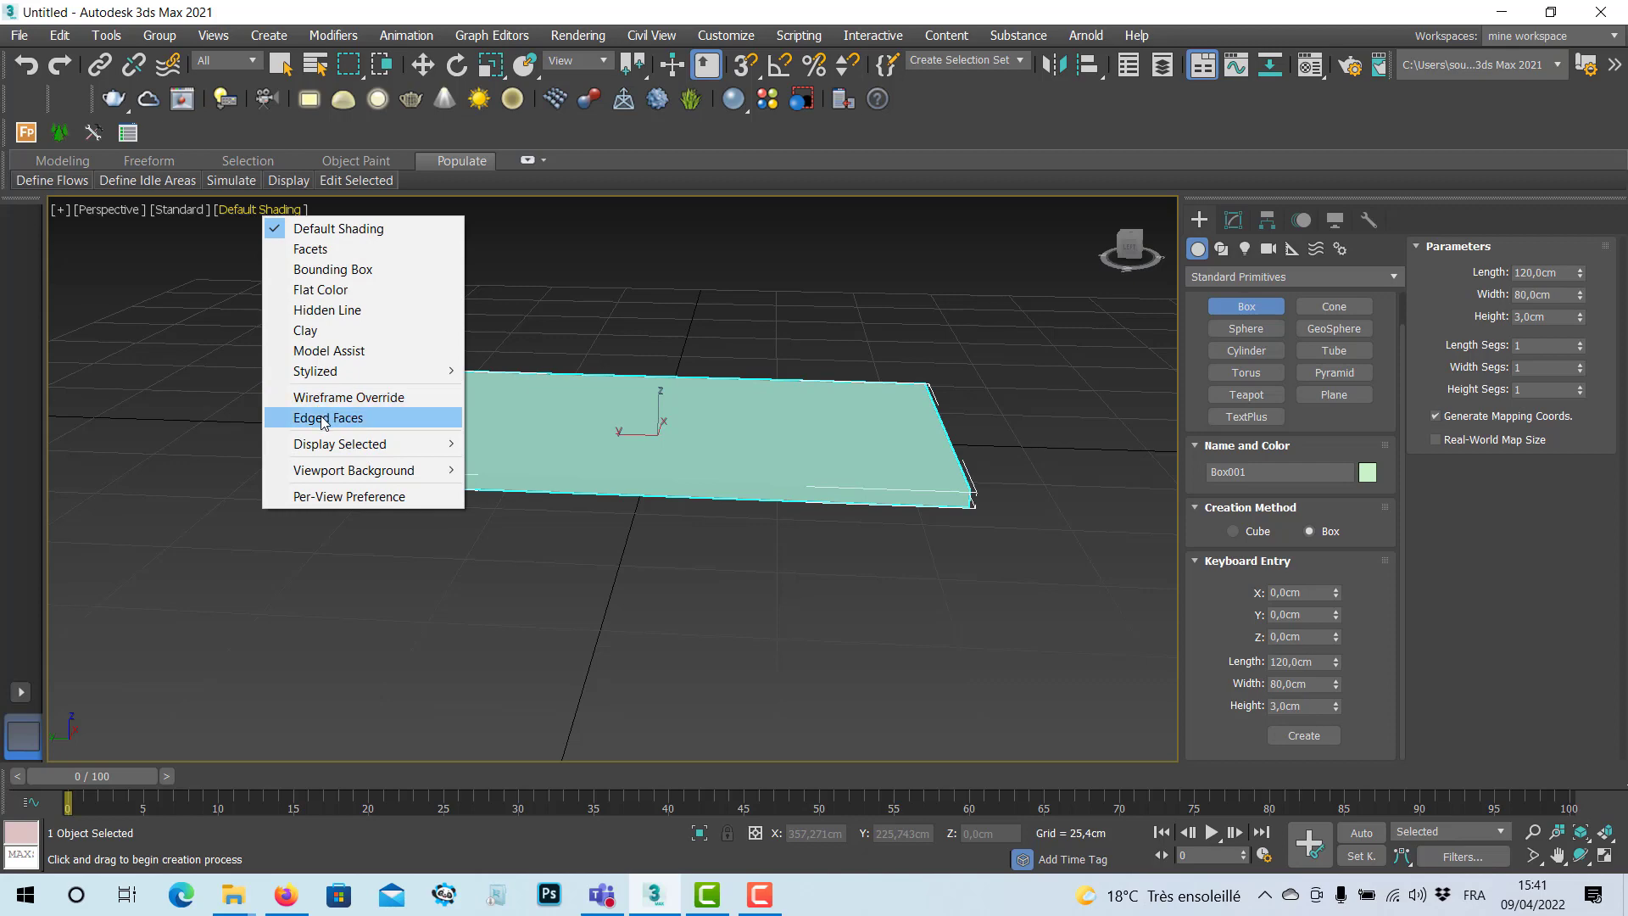
{"action": "left_click", "coordinate": [356, 419]}
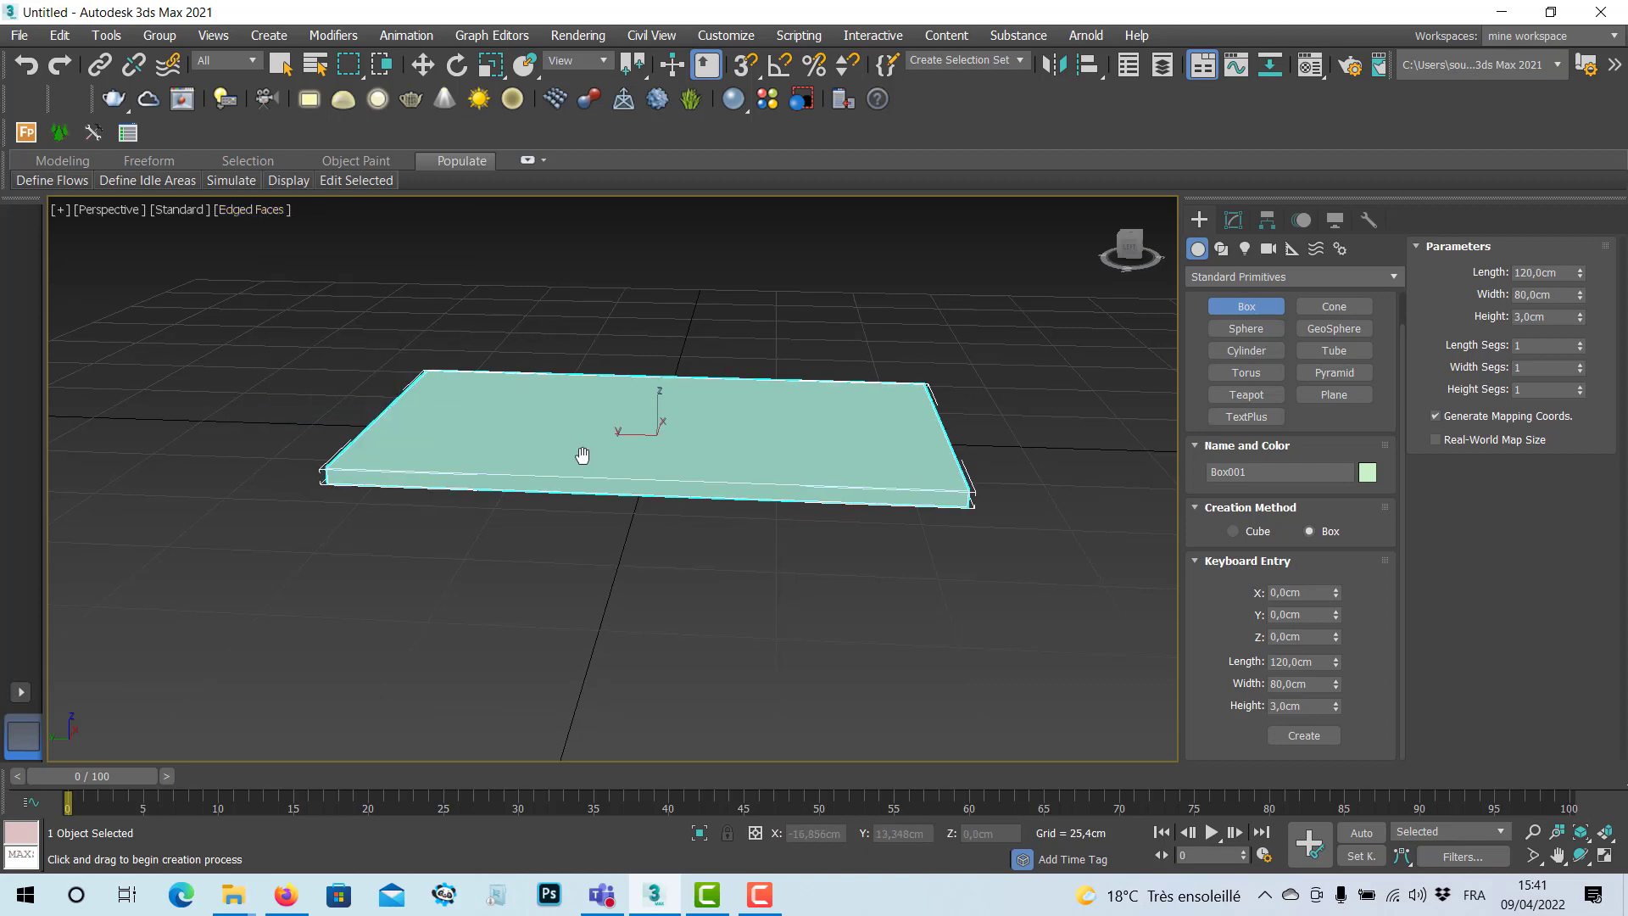
{"action": "mouse_move", "coordinate": [582, 454]}
{"action": "middle_mouse_down", "text": "alt"}
{"action": "mouse_move", "coordinate": [553, 477]}
{"action": "mouse_move", "coordinate": [571, 458]}
{"action": "middle_mouse_up", "text": "alt"}
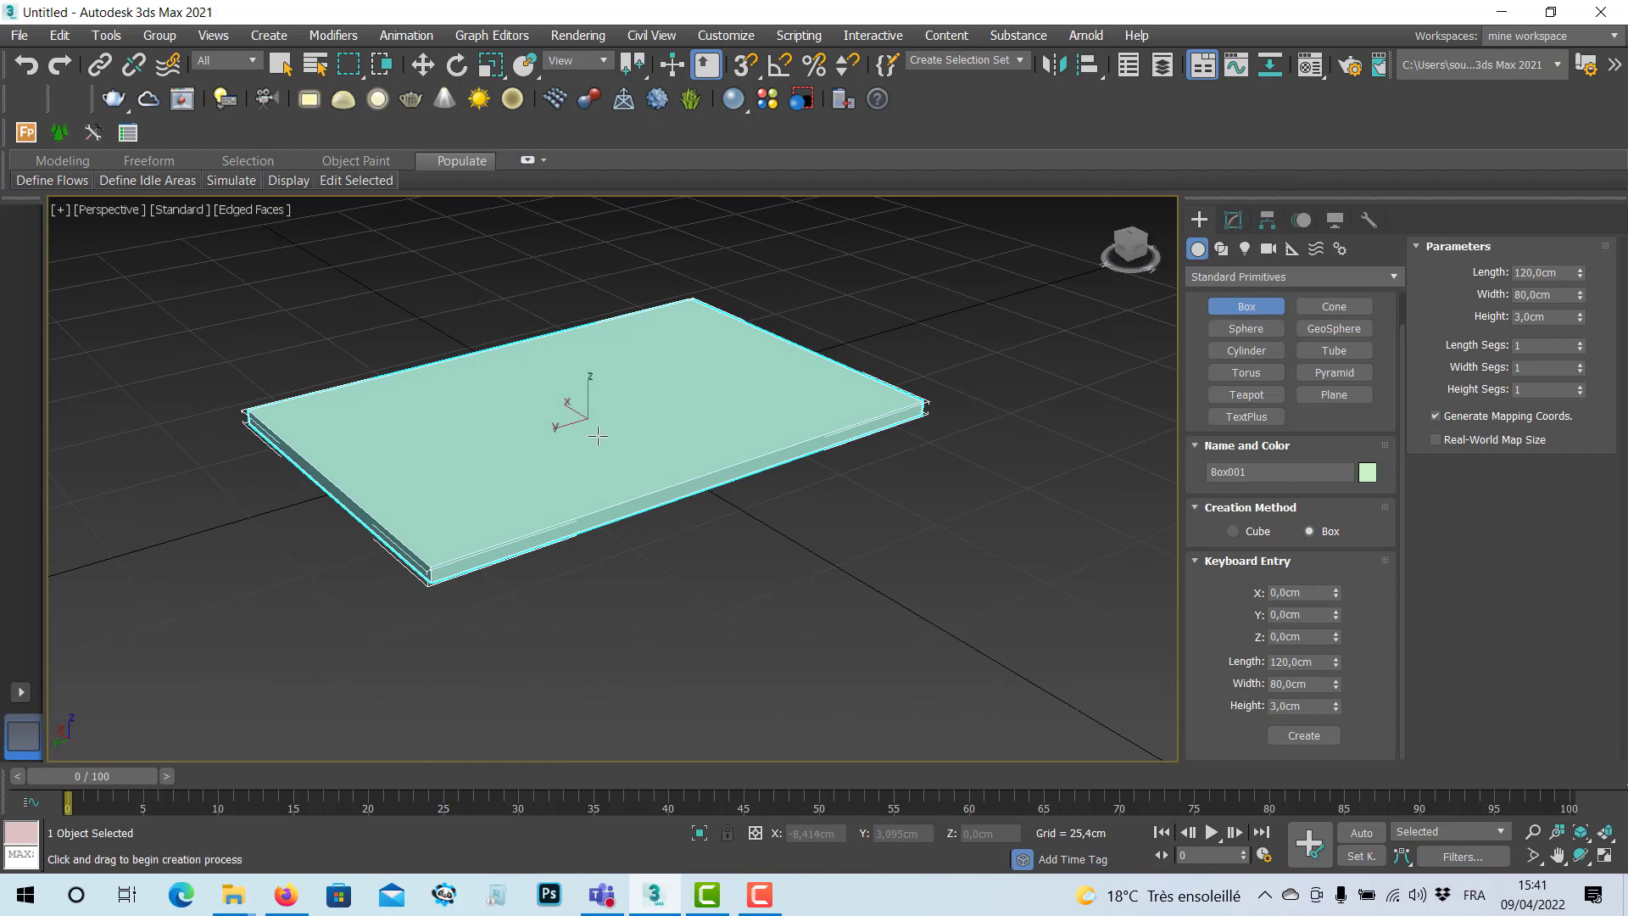
Set the box's length segments to 10.
{"action": "left_click", "coordinate": [1234, 223]}
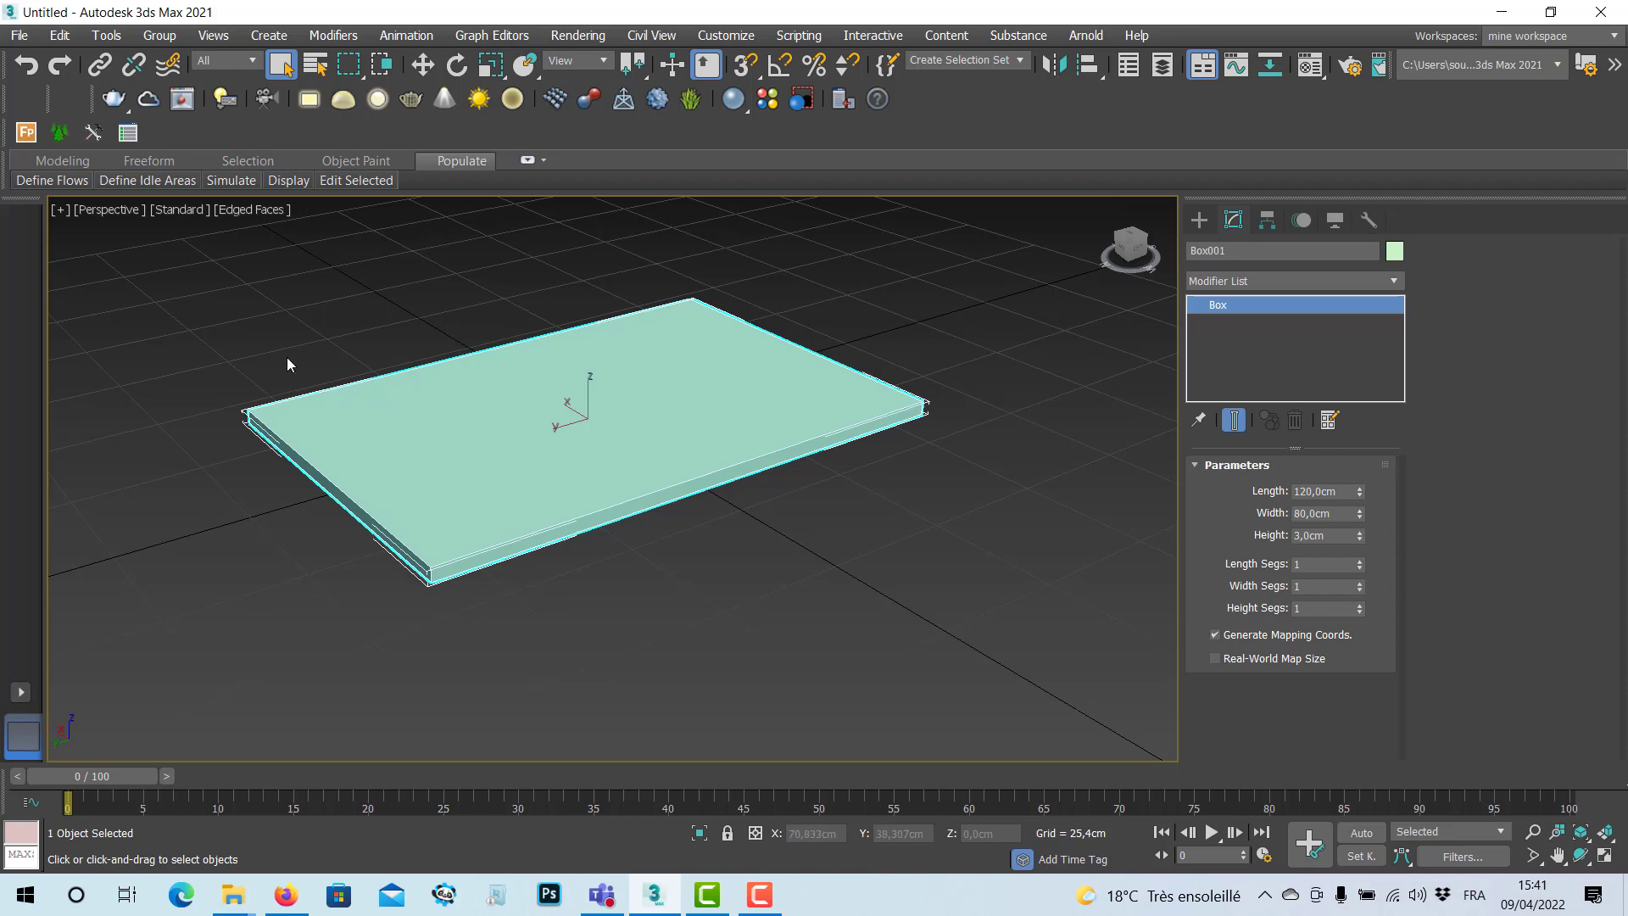
{"action": "left_click", "coordinate": [1361, 561]}
{"action": "left_click", "coordinate": [1360, 561]}
{"action": "left_click", "coordinate": [1361, 561]}
{"action": "left_click", "coordinate": [1360, 561]}
{"action": "left_click", "coordinate": [1361, 562]}
{"action": "left_click", "coordinate": [1361, 562]}
{"action": "left_click", "coordinate": [1361, 561]}
{"action": "left_click", "coordinate": [1360, 562]}
{"action": "left_click", "coordinate": [1311, 564]}
{"action": "type", "text": "10"}
{"action": "key", "text": "Return"}
{"action": "scroll", "coordinate": [473, 555], "scroll_direction": "up", "scroll_amount": 4}
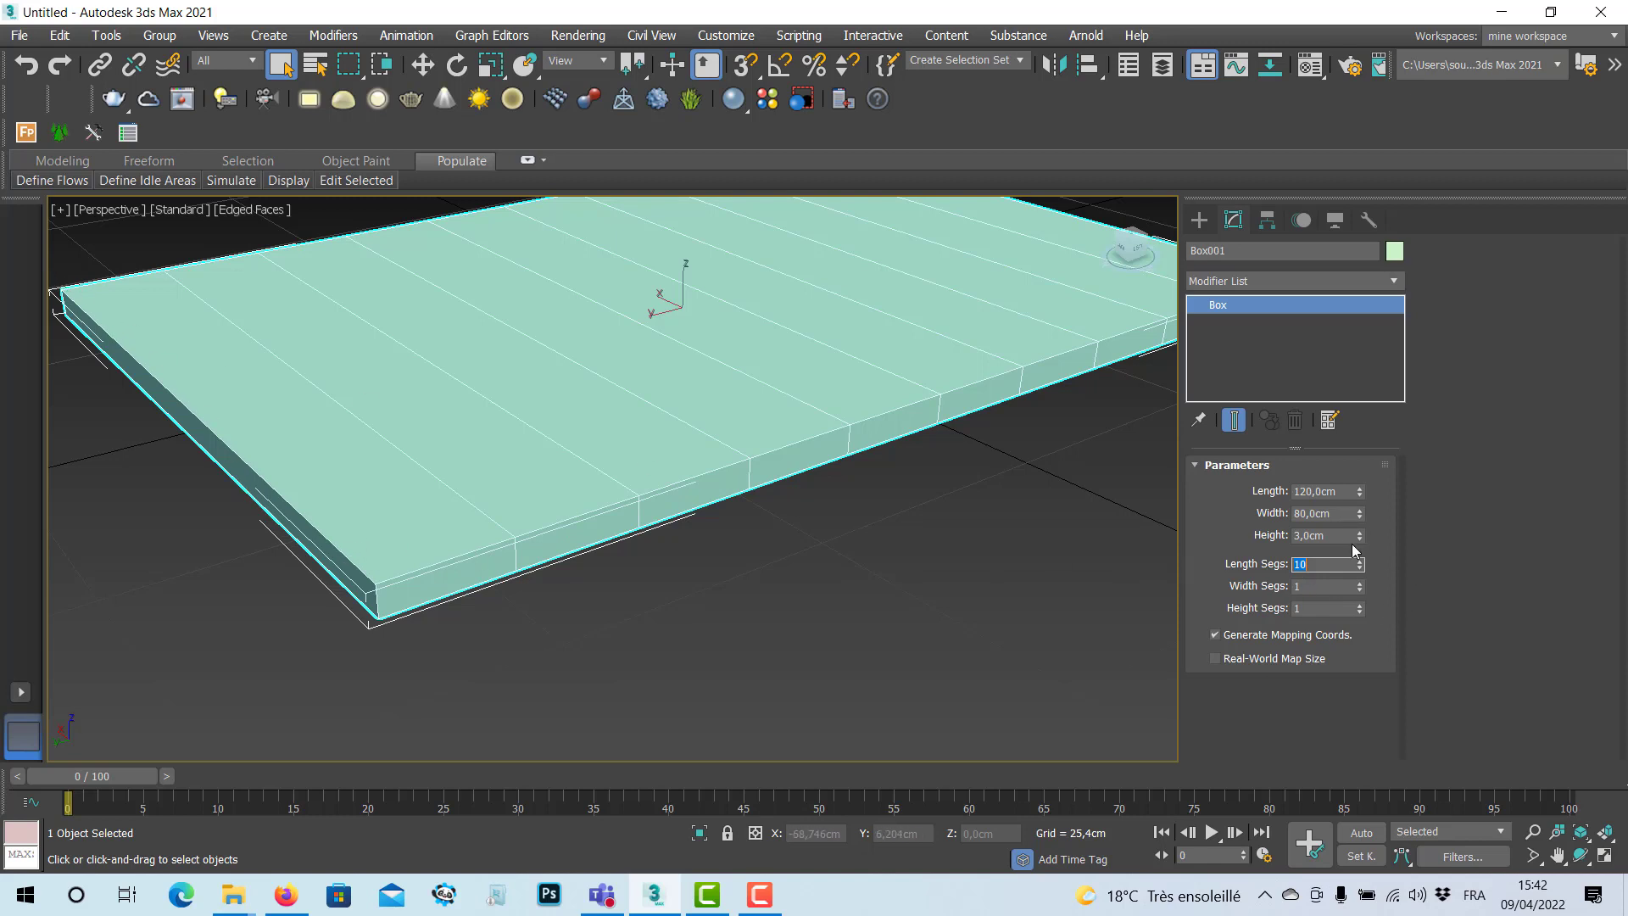
Set the box's width segments to 10.
{"action": "left_click", "coordinate": [1359, 582]}
{"action": "left_click", "coordinate": [1359, 582]}
{"action": "left_click", "coordinate": [1359, 581]}
{"action": "left_click", "coordinate": [1359, 582]}
{"action": "left_click", "coordinate": [1358, 582]}
{"action": "left_click", "coordinate": [1343, 582]}
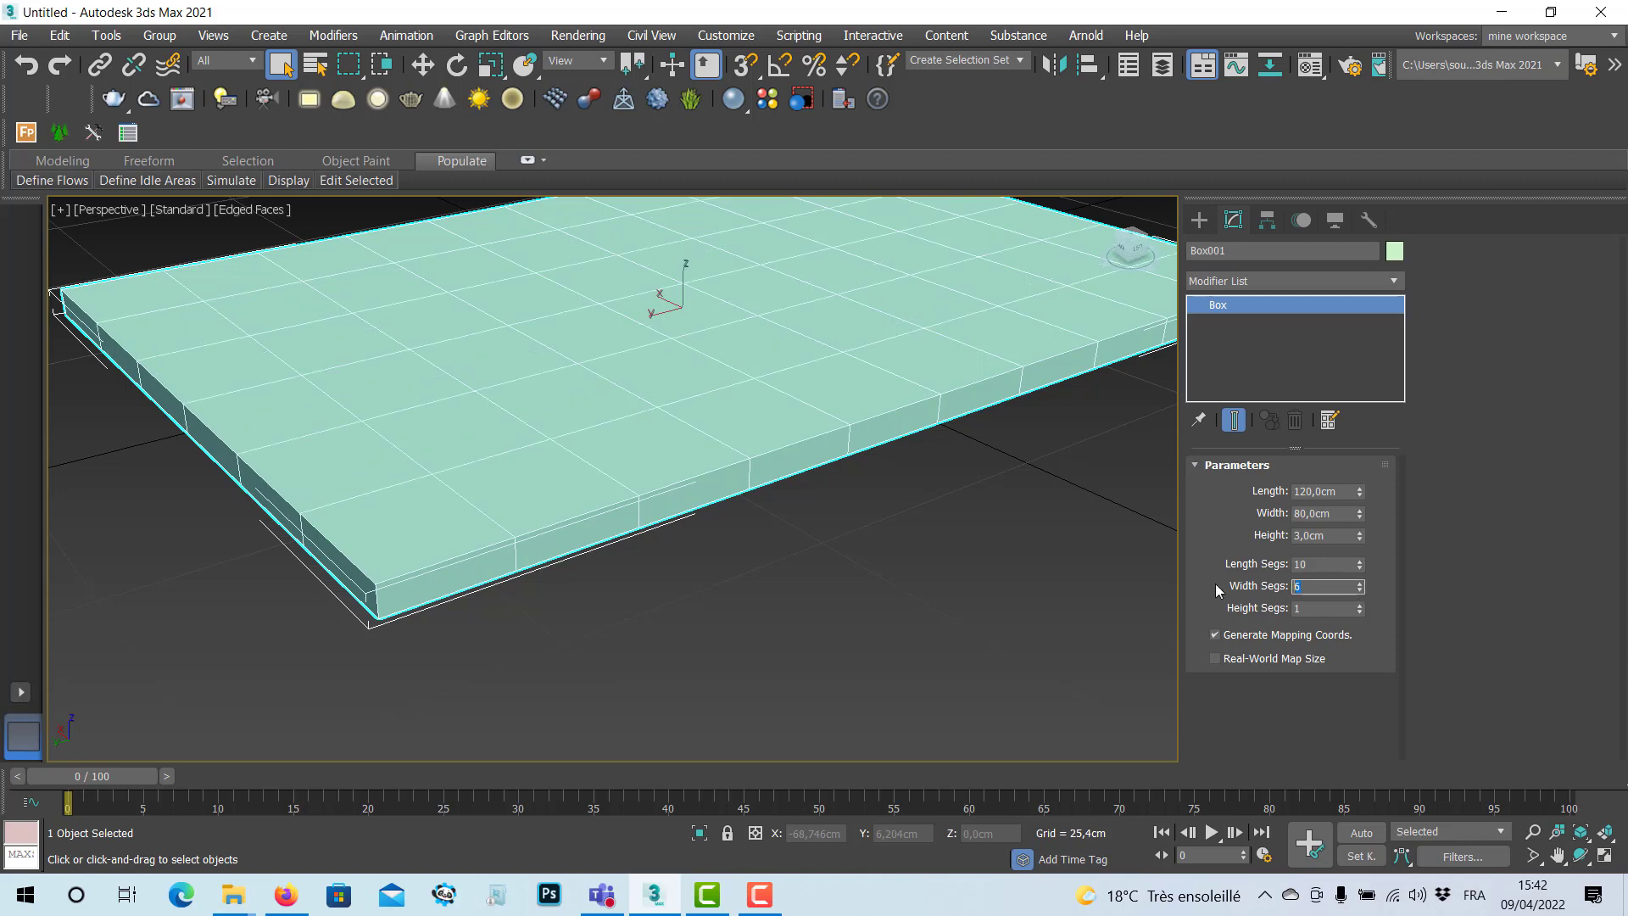
{"action": "type", "text": "10"}
{"action": "key", "text": "Return"}
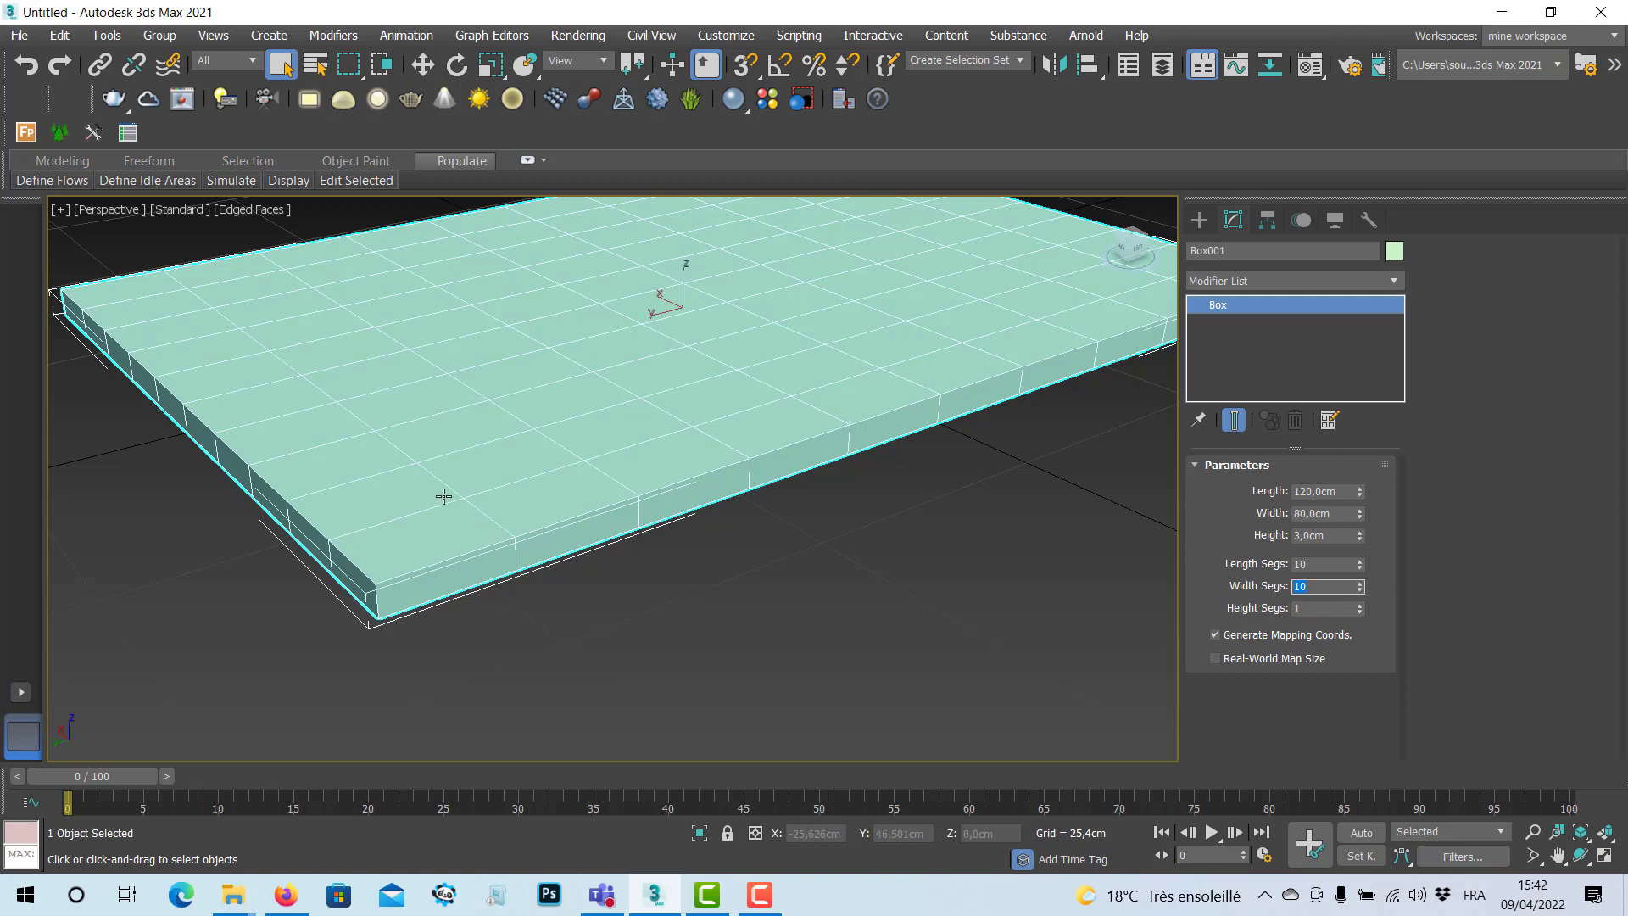
Convert the segmented box to an Editable Poly.
{"action": "middle_click_drag", "start_coordinate": [502, 456], "coordinate": [502, 490]}
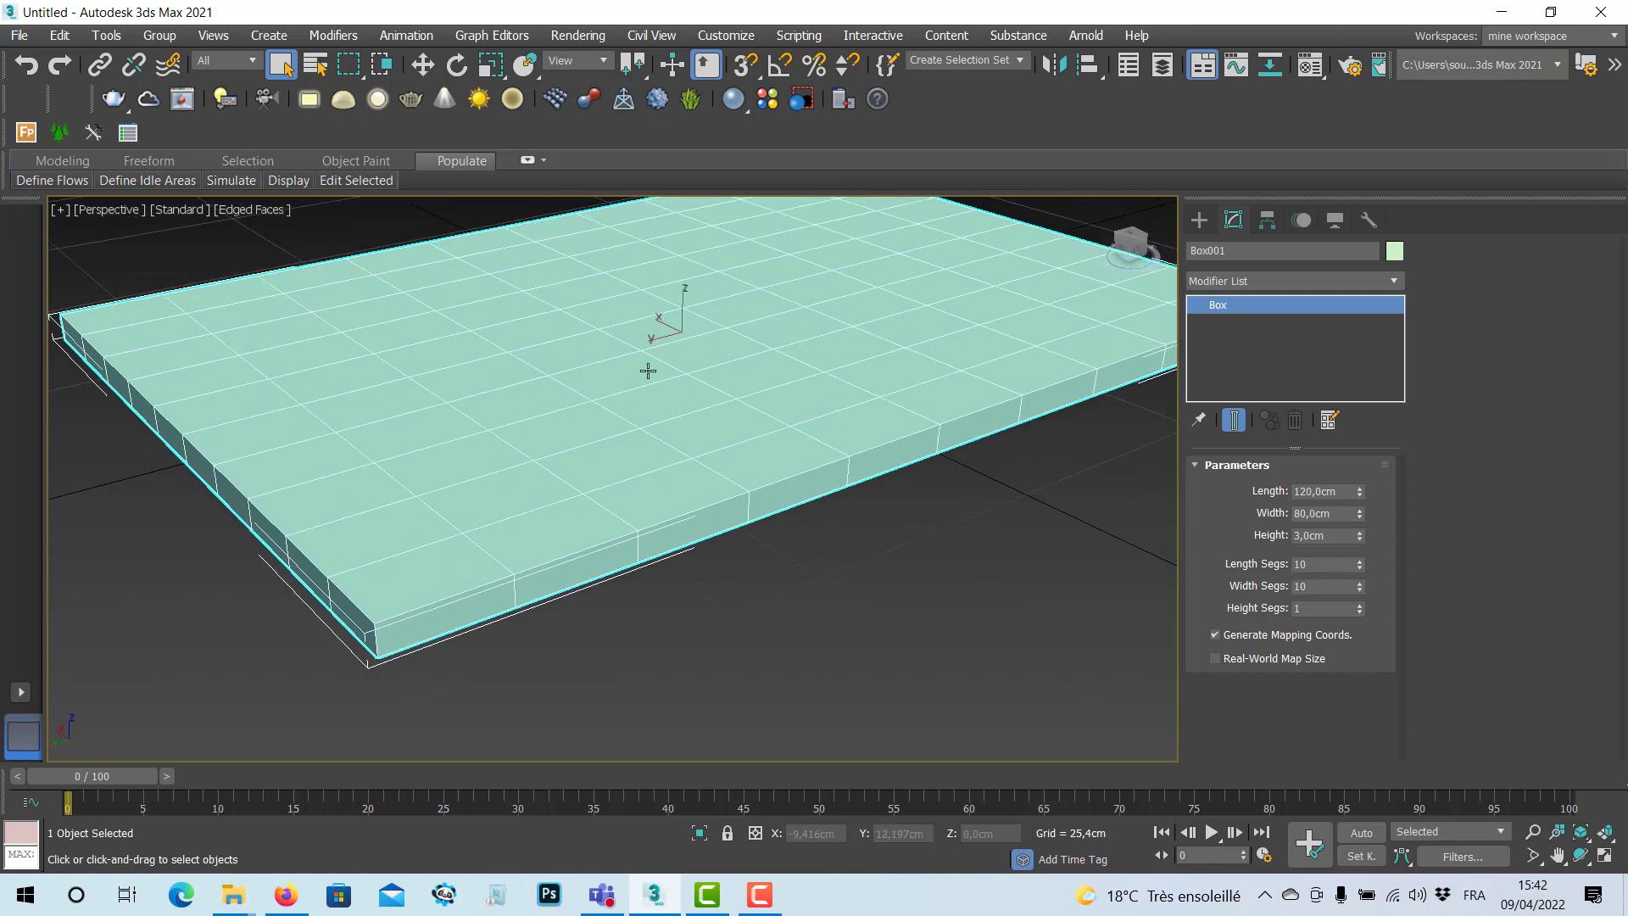
{"action": "right_click", "coordinate": [594, 441]}
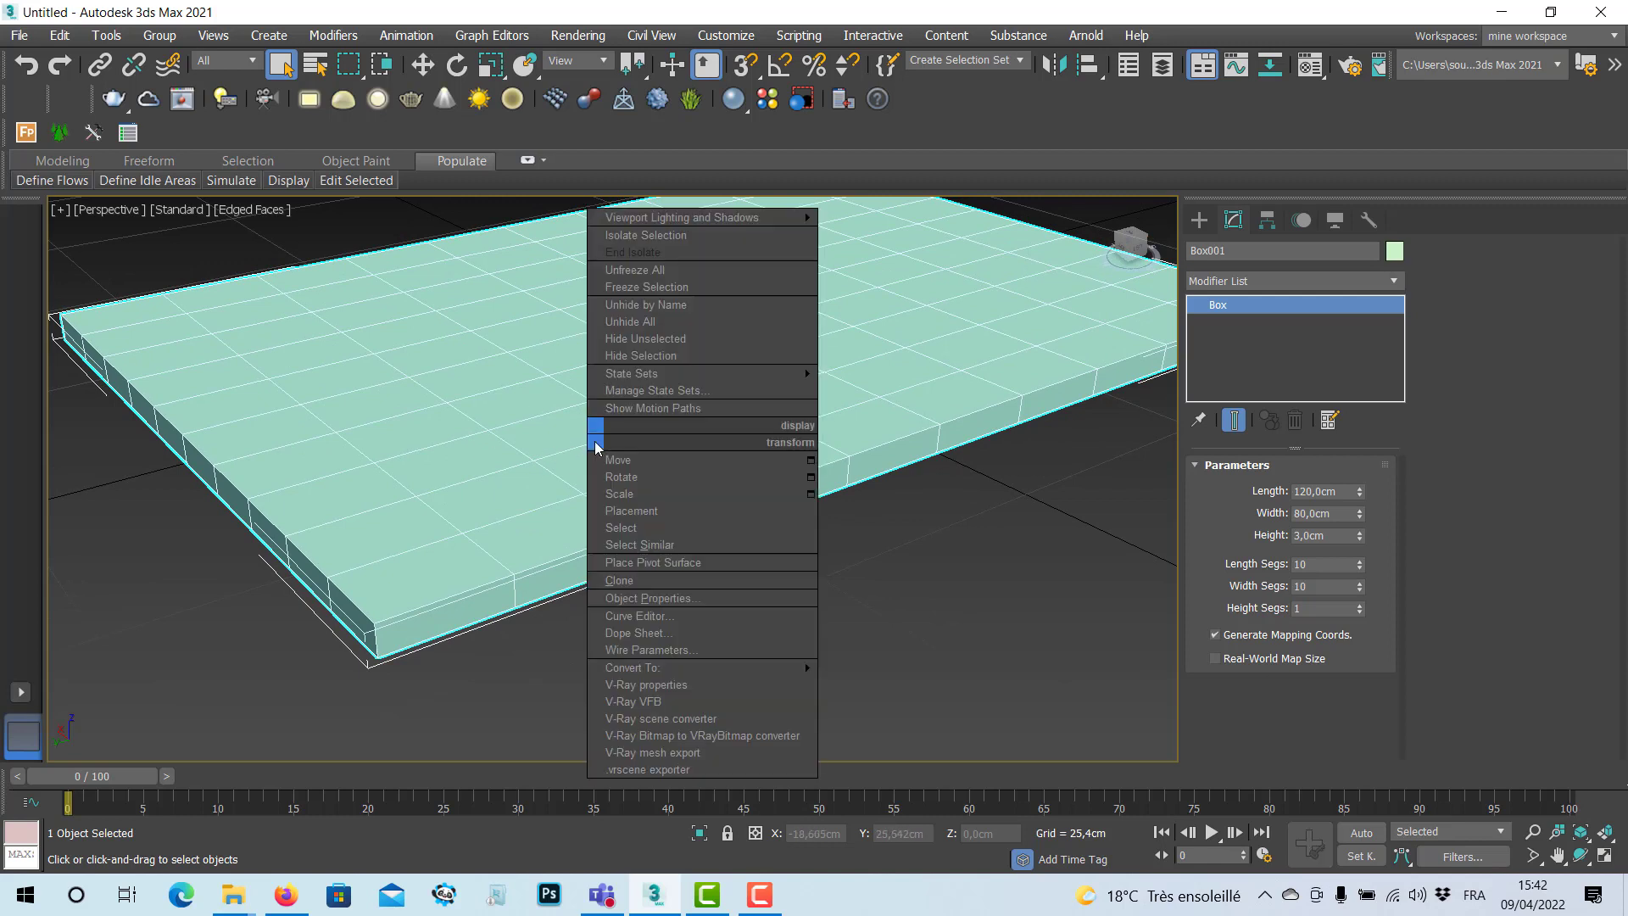
{"action": "mouse_move", "coordinate": [814, 668]}
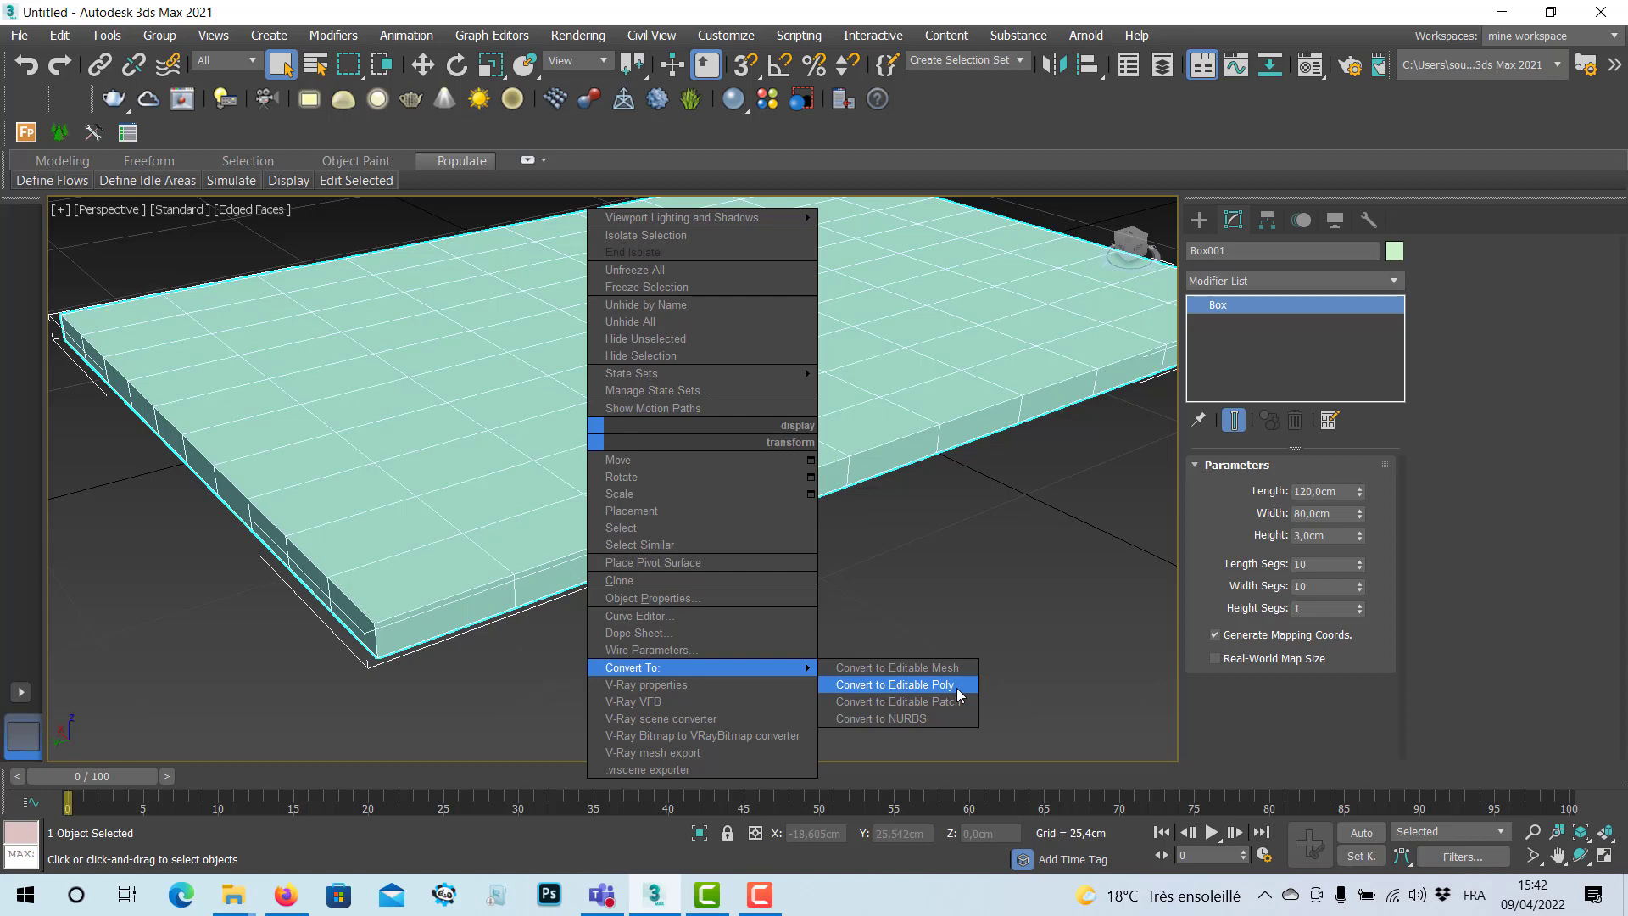
{"action": "left_click", "coordinate": [895, 685]}
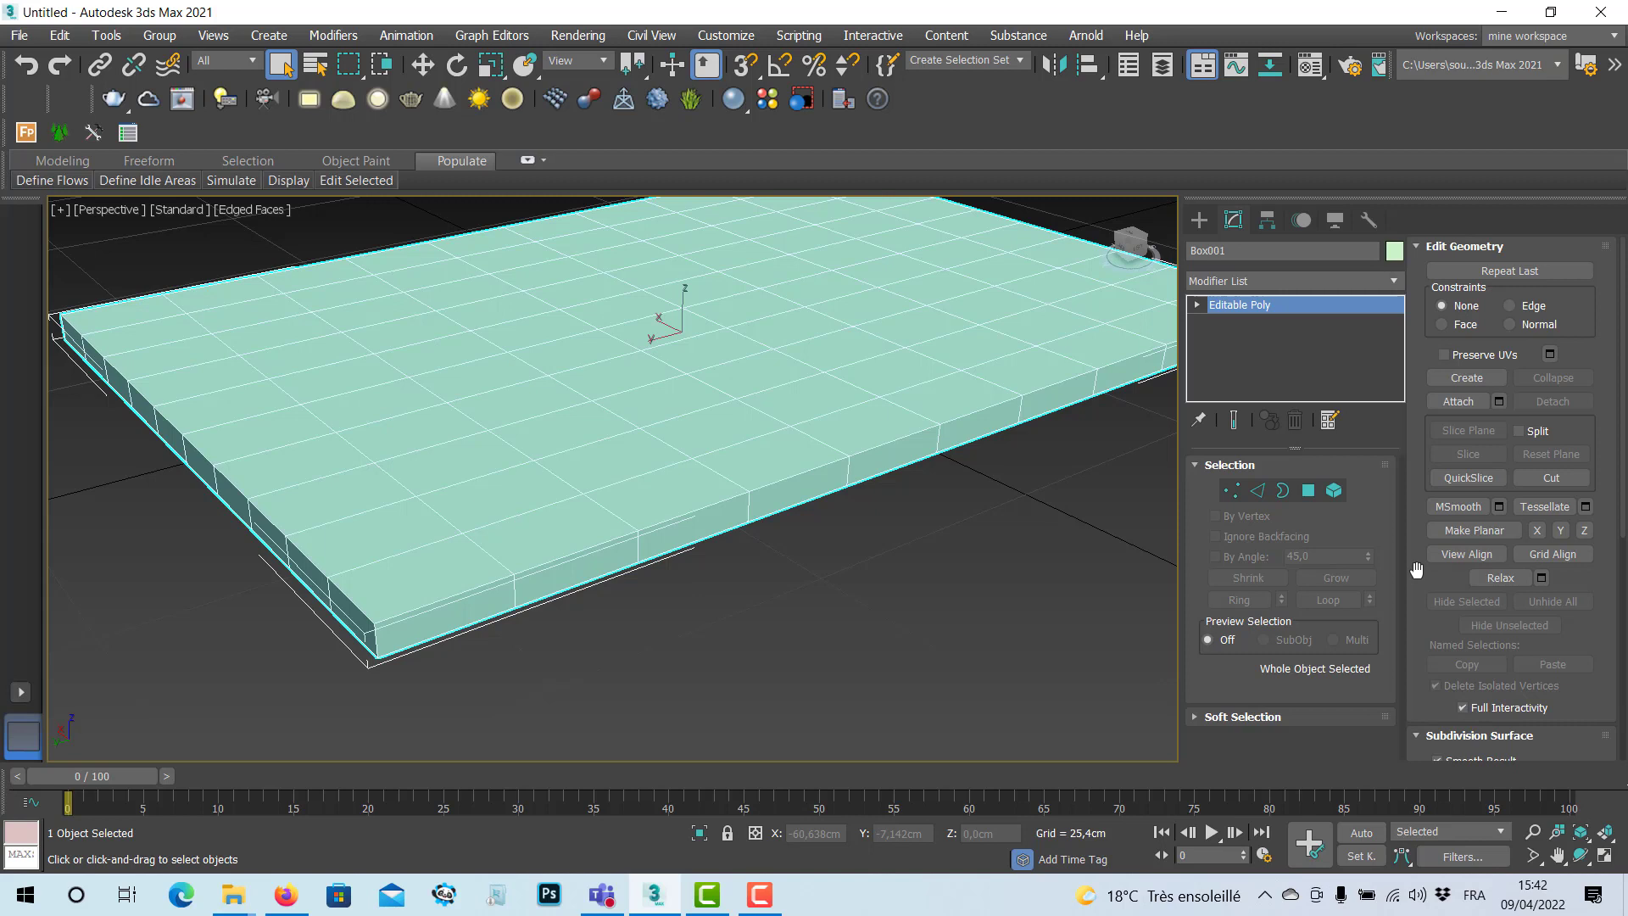
Try pulling a single vertex near the slab's long edge upward with Move, and undo it.
{"action": "left_click", "coordinate": [1231, 491]}
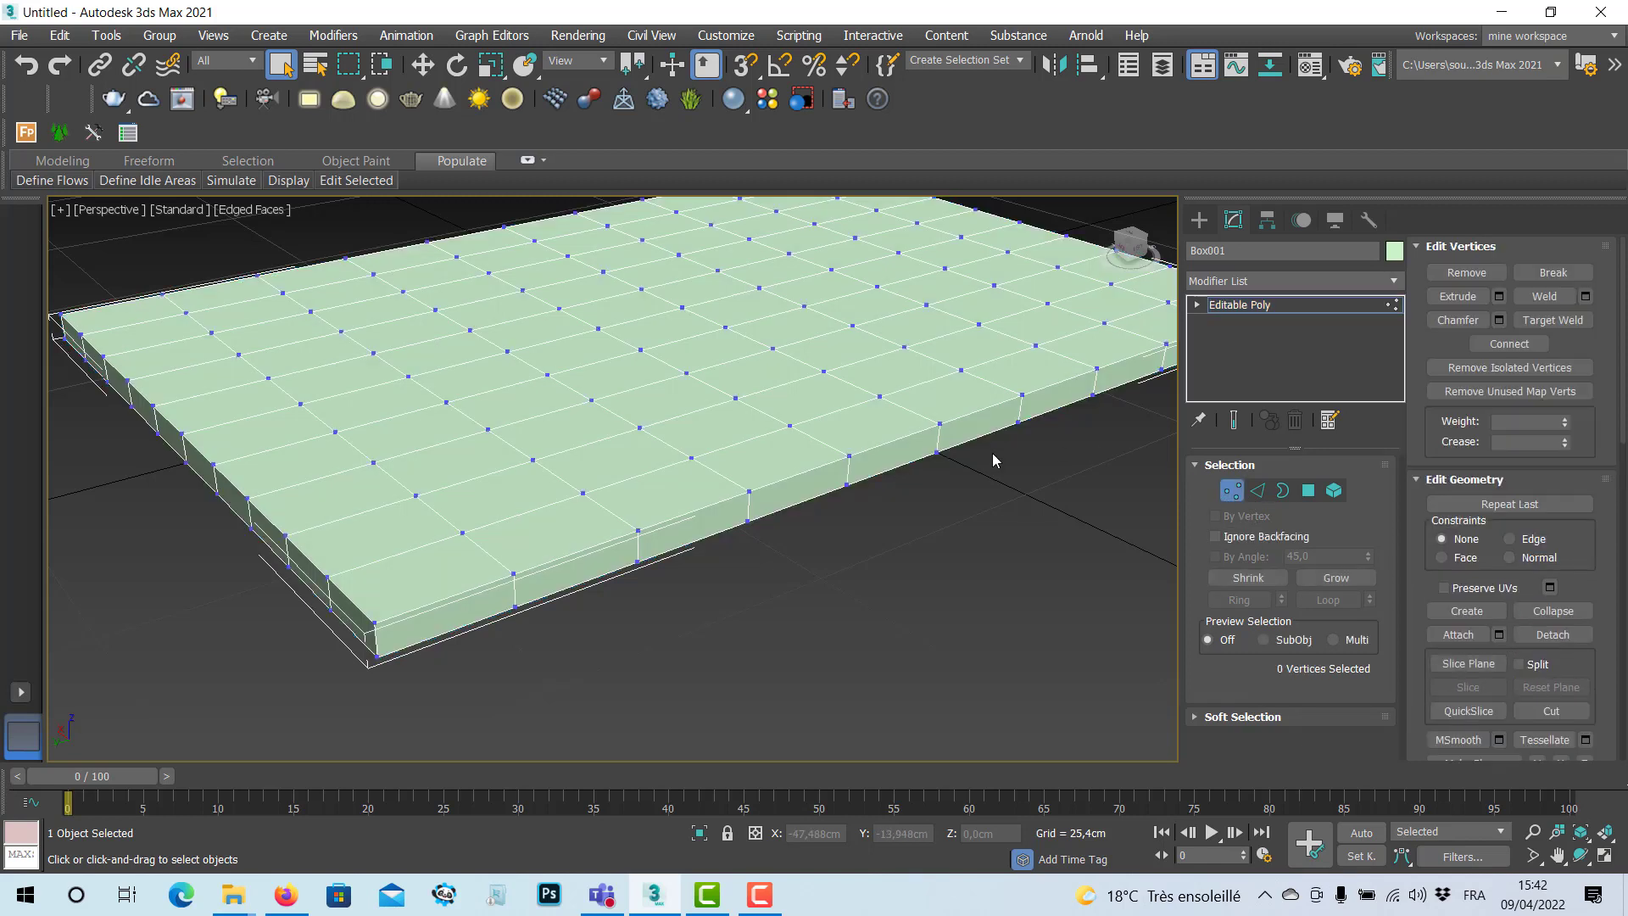
{"action": "left_click", "coordinate": [691, 458]}
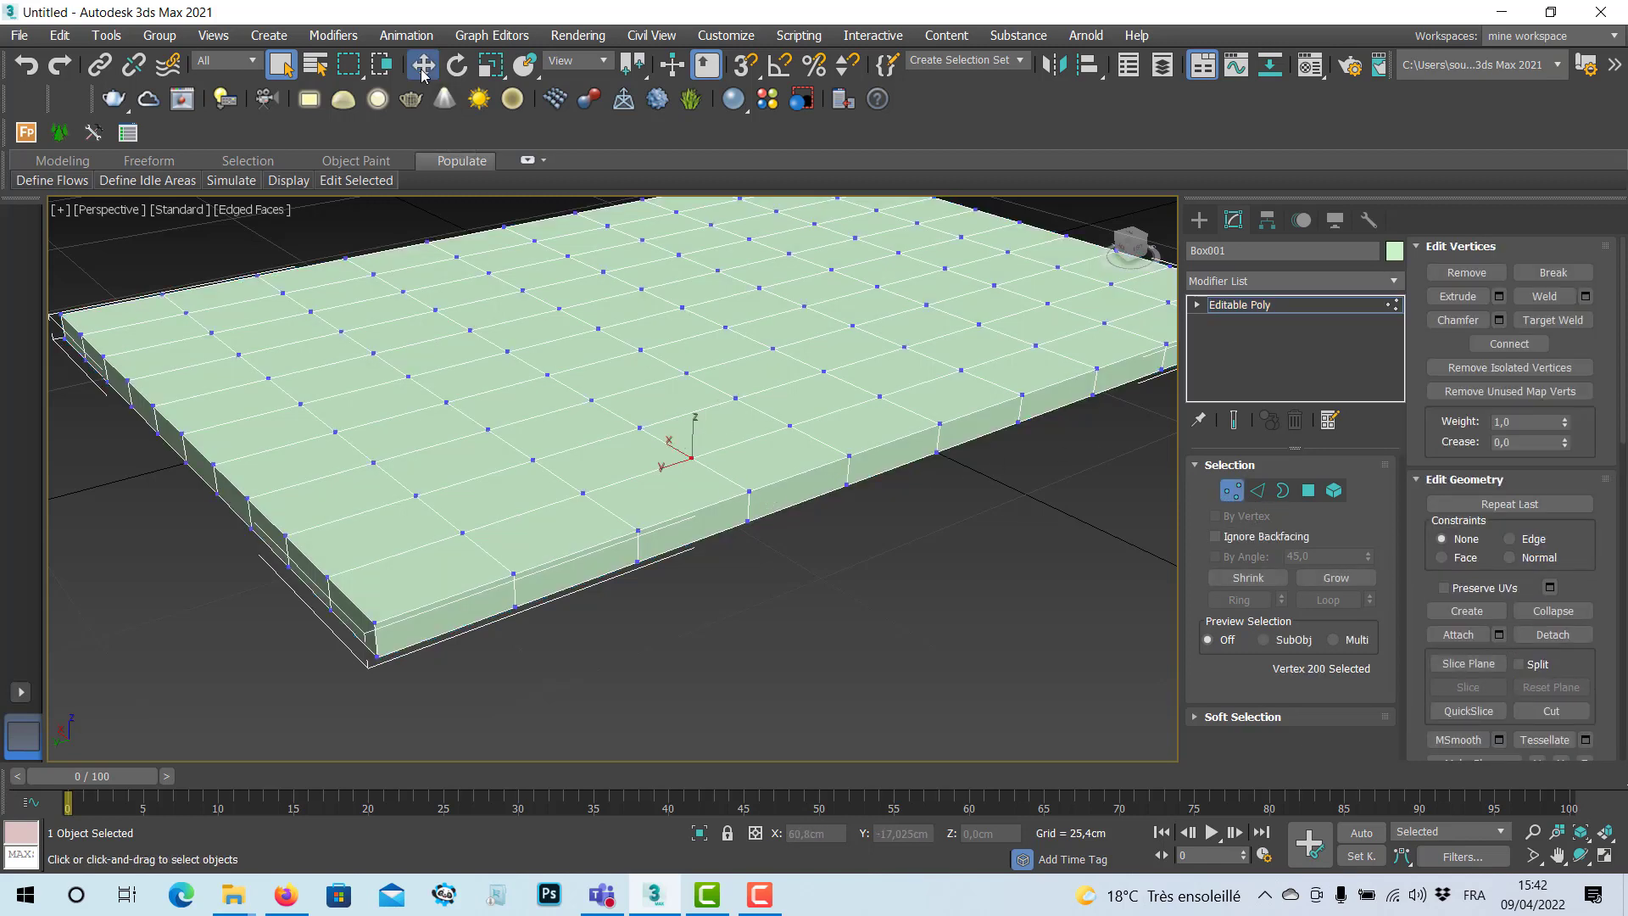
{"action": "left_click", "coordinate": [422, 64]}
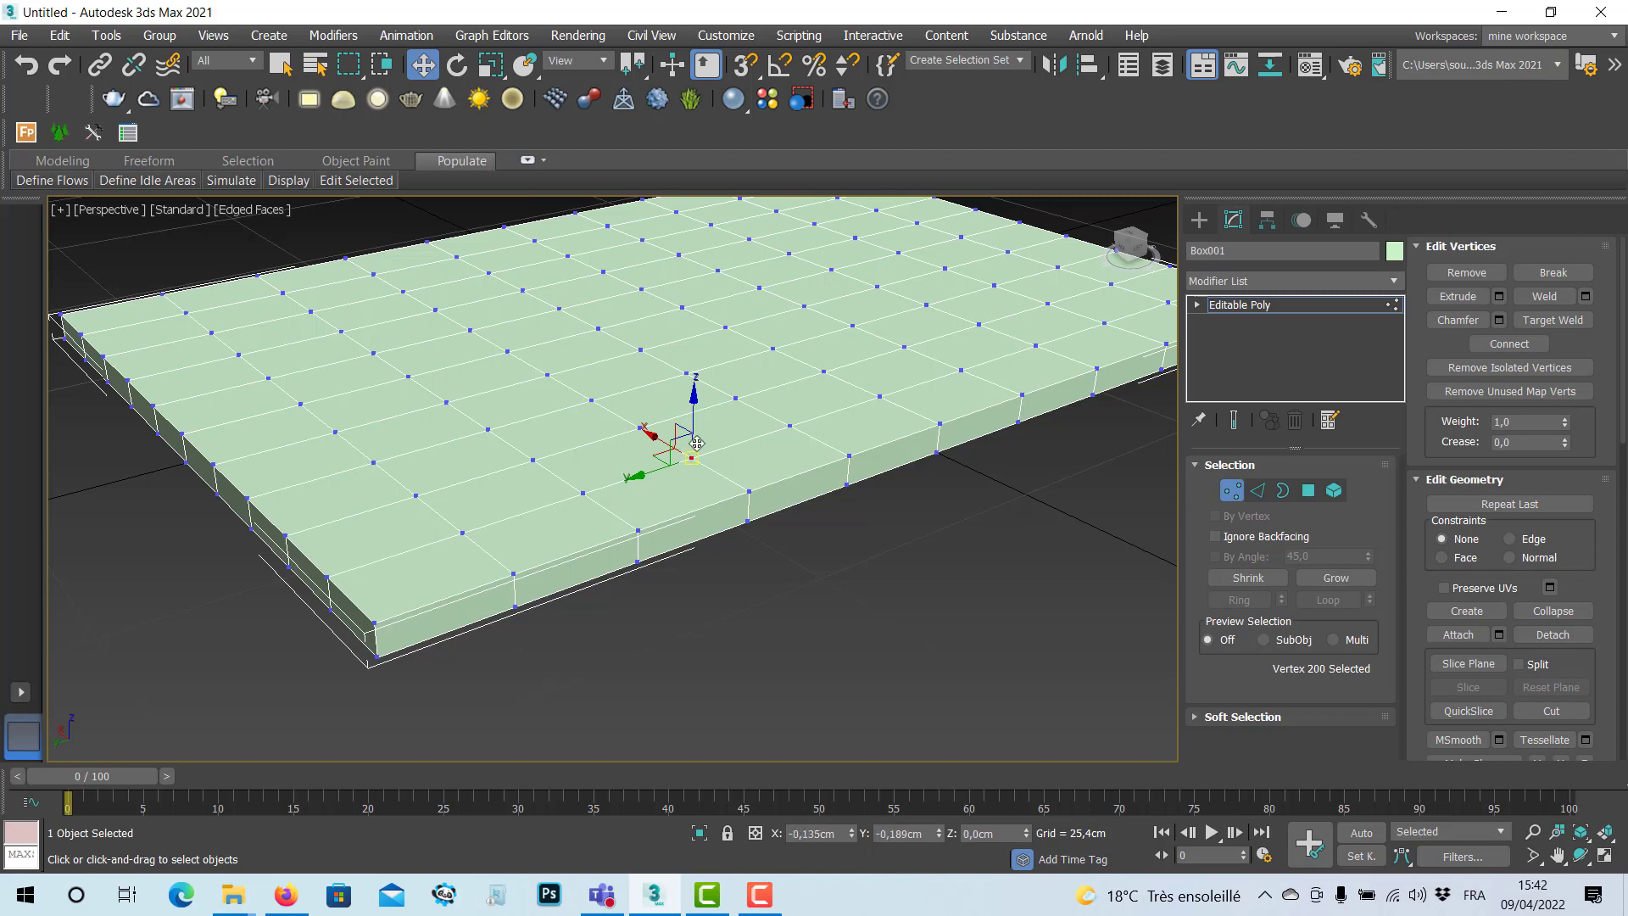
{"action": "left_click_drag", "start_coordinate": [687, 458], "coordinate": [758, 337]}
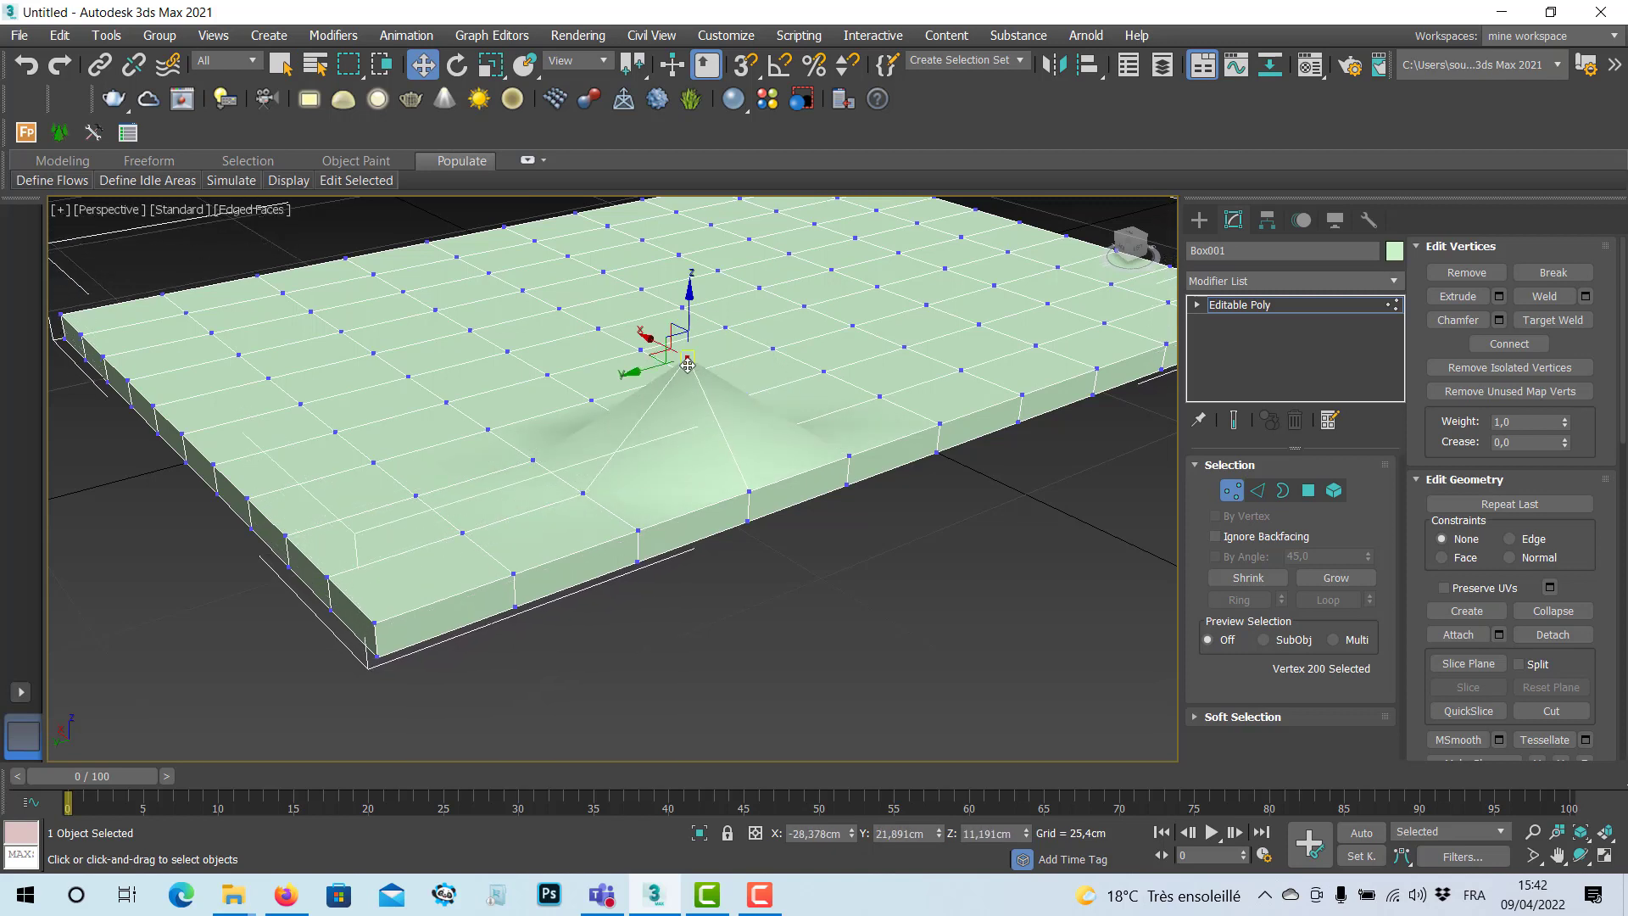
{"action": "key", "text": "ctrl+z"}
Try raising one top edge beside the slab's long side by about 6 cm, and undo it.
{"action": "left_click", "coordinate": [1258, 491]}
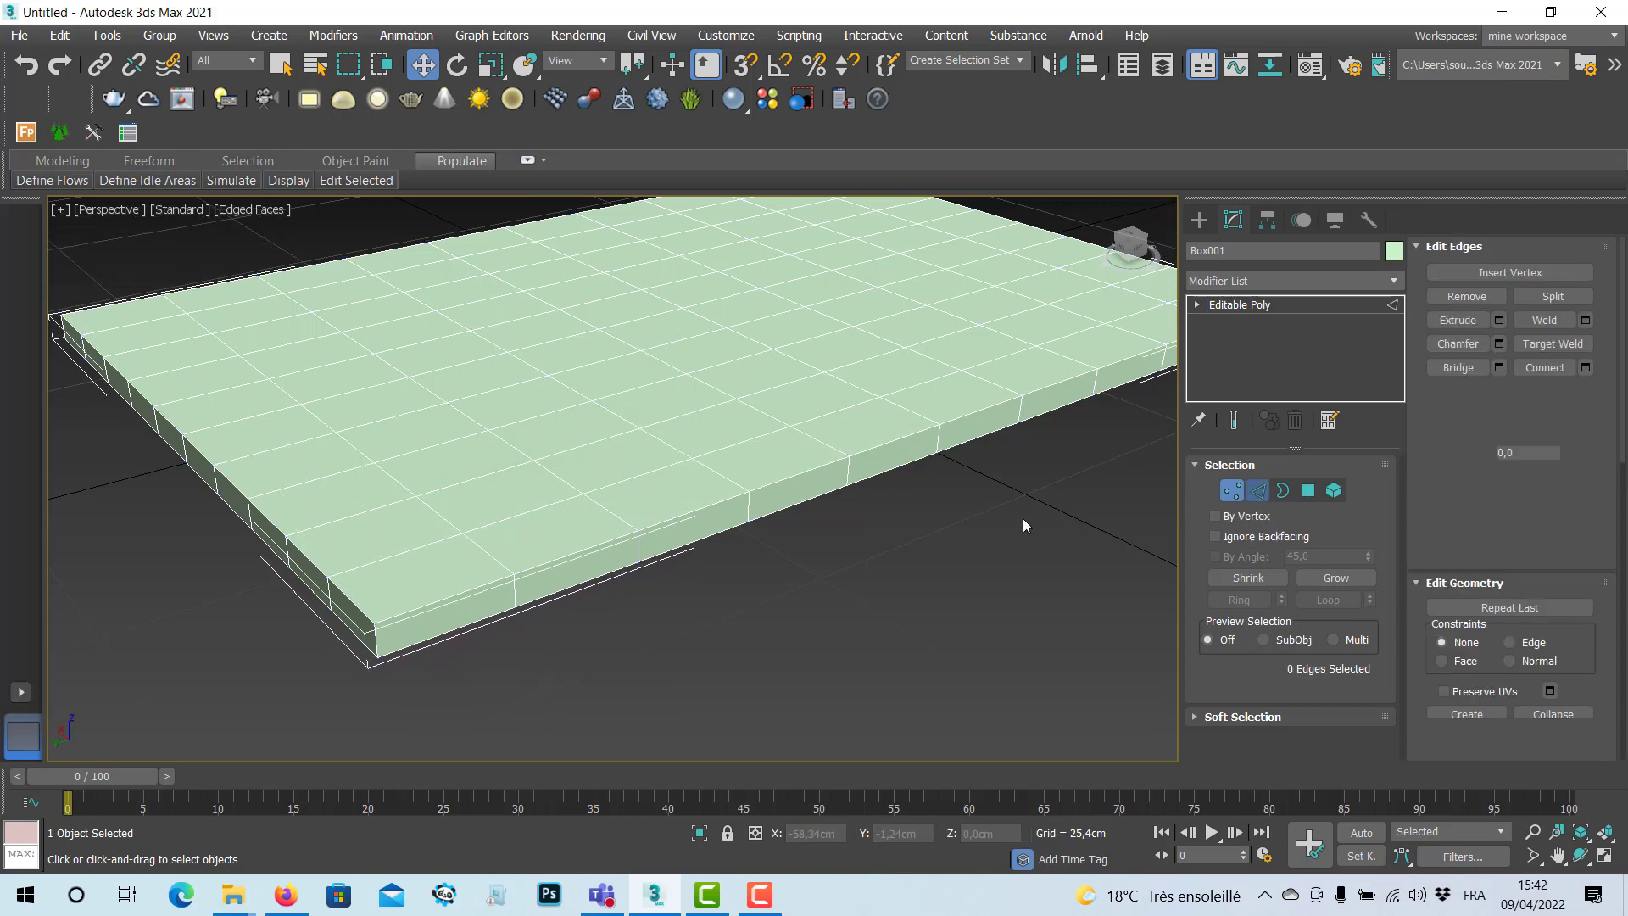
{"action": "left_click", "coordinate": [802, 429]}
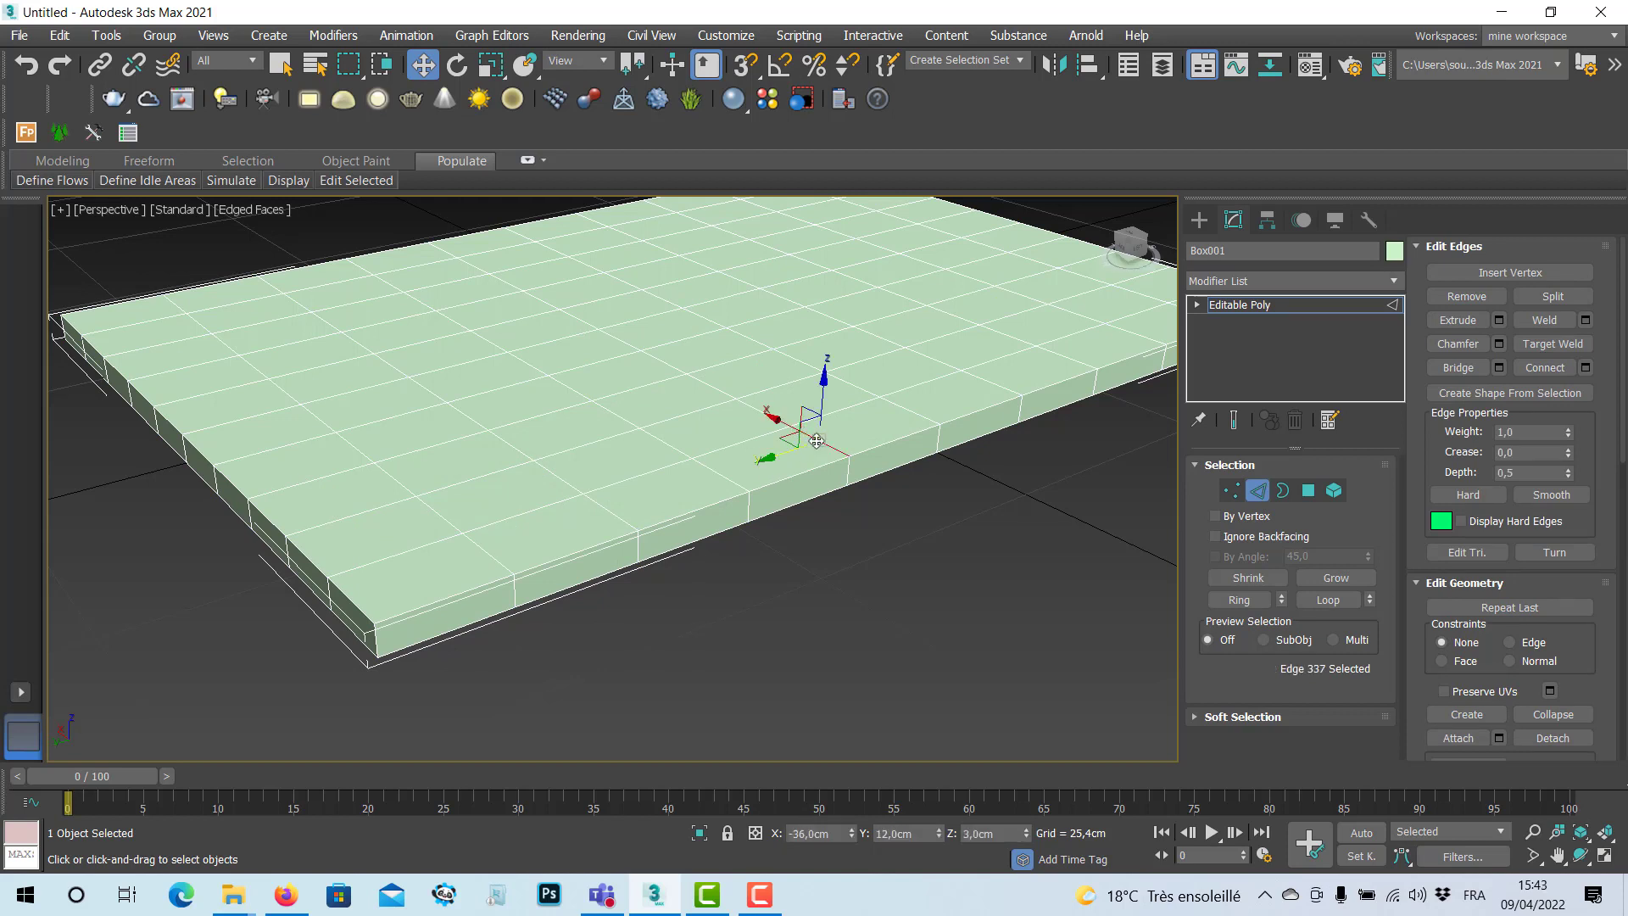
{"action": "left_click_drag", "start_coordinate": [816, 406], "coordinate": [840, 321]}
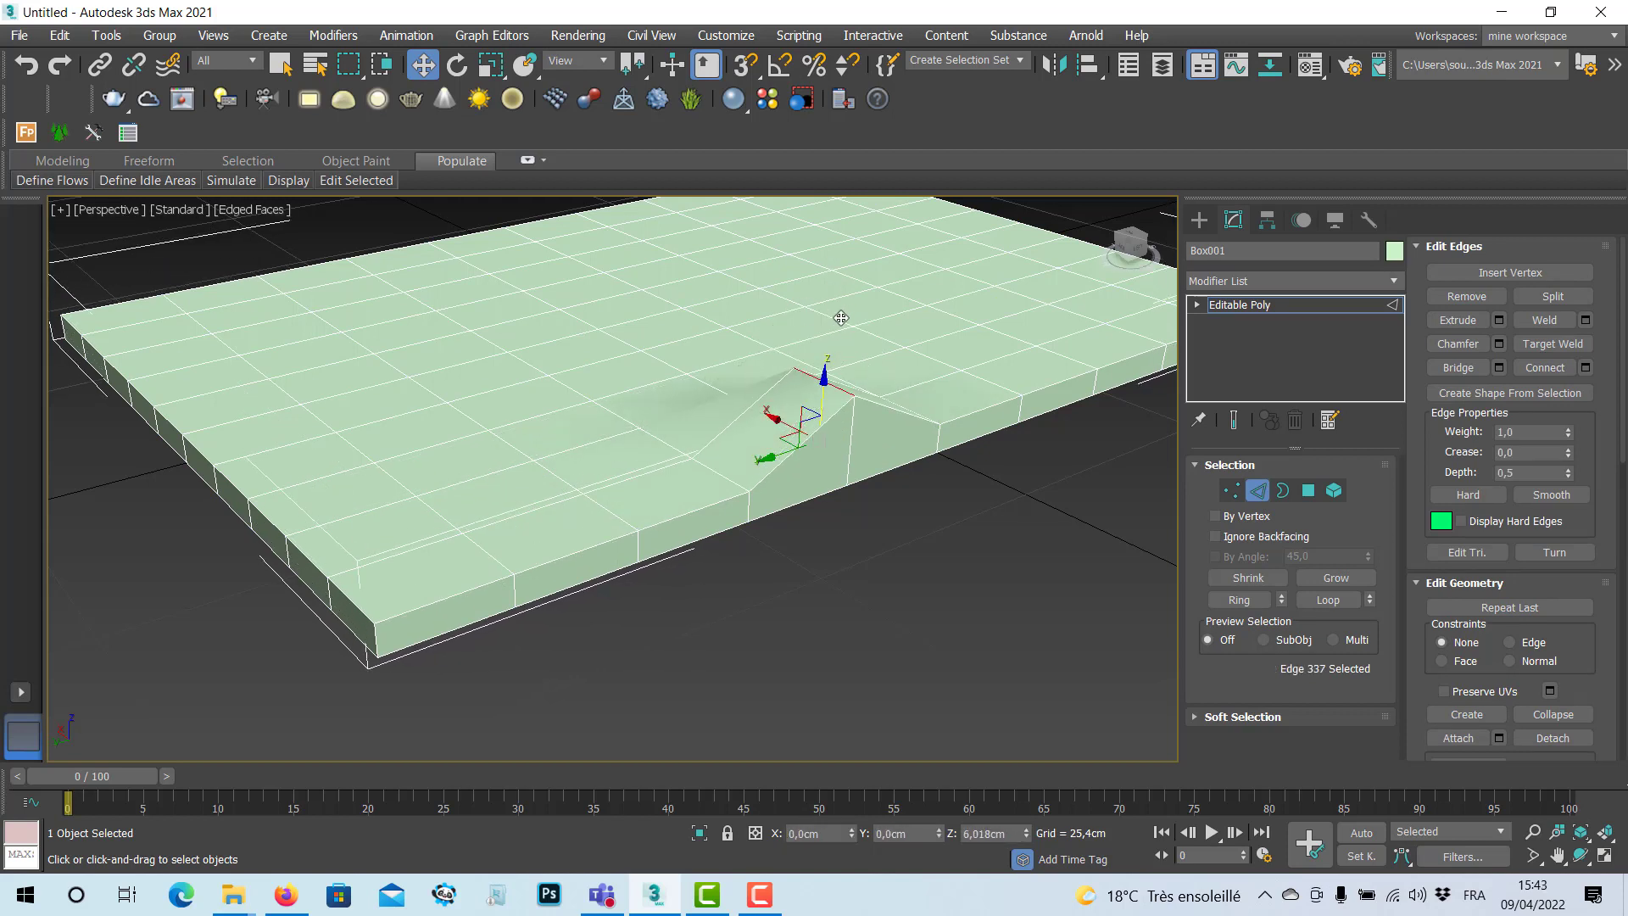
{"action": "key", "text": "ctrl+z"}
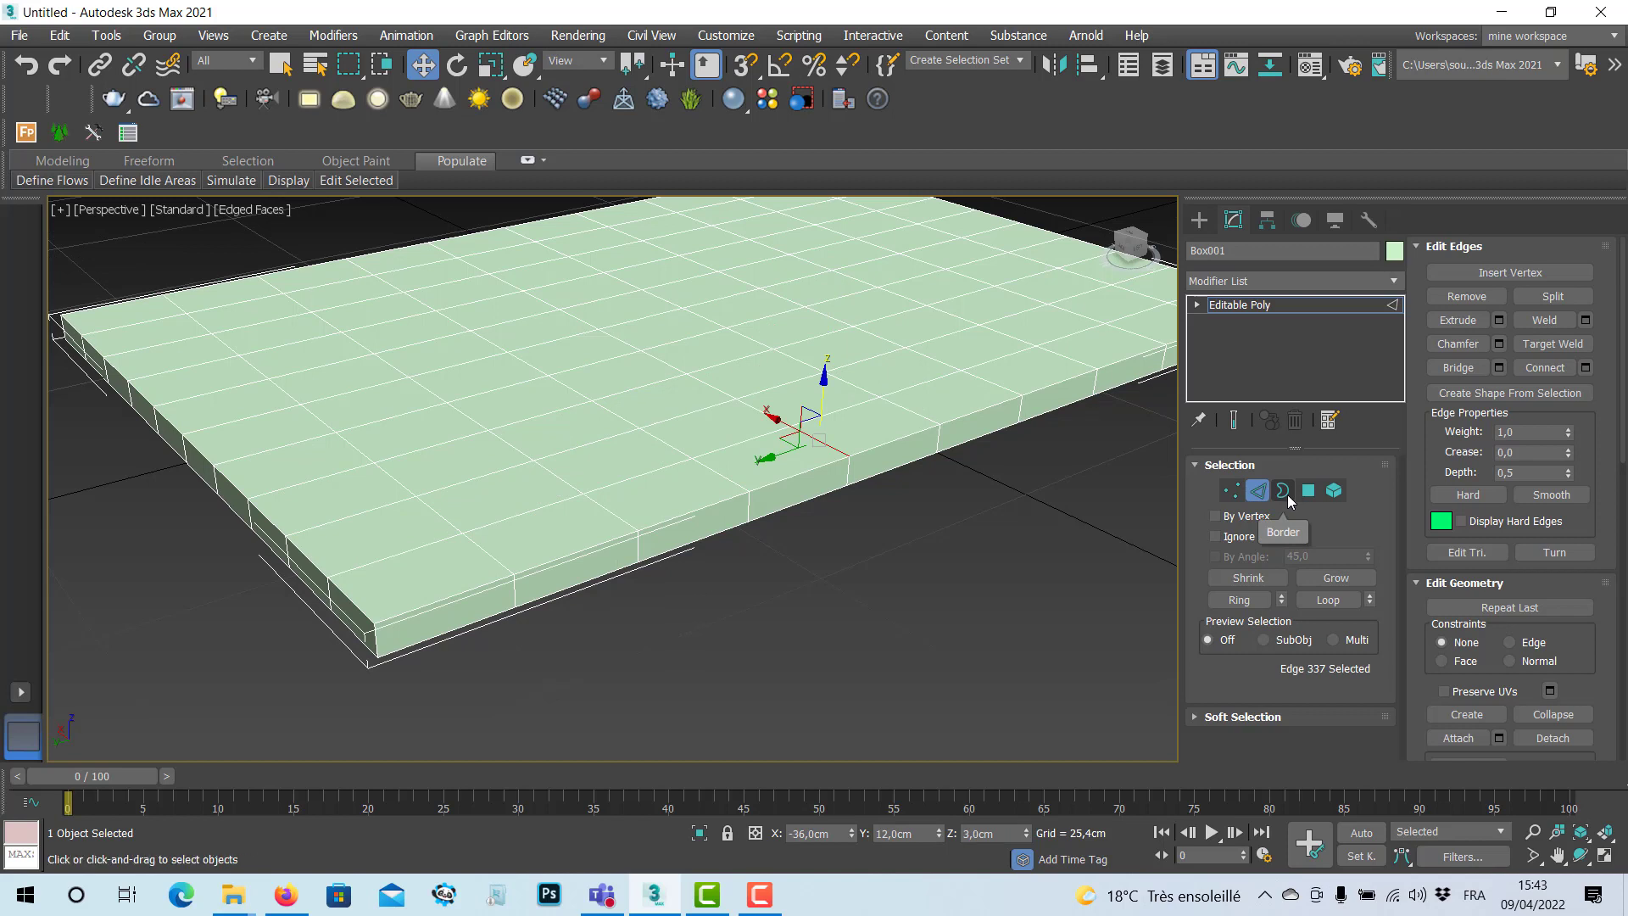
Try raising one top polygon along the slab's long side to a height of about 7.5 cm, and undo it.
{"action": "left_click", "coordinate": [1310, 493]}
{"action": "left_click", "coordinate": [700, 482]}
{"action": "left_click_drag", "start_coordinate": [669, 443], "coordinate": [669, 394]}
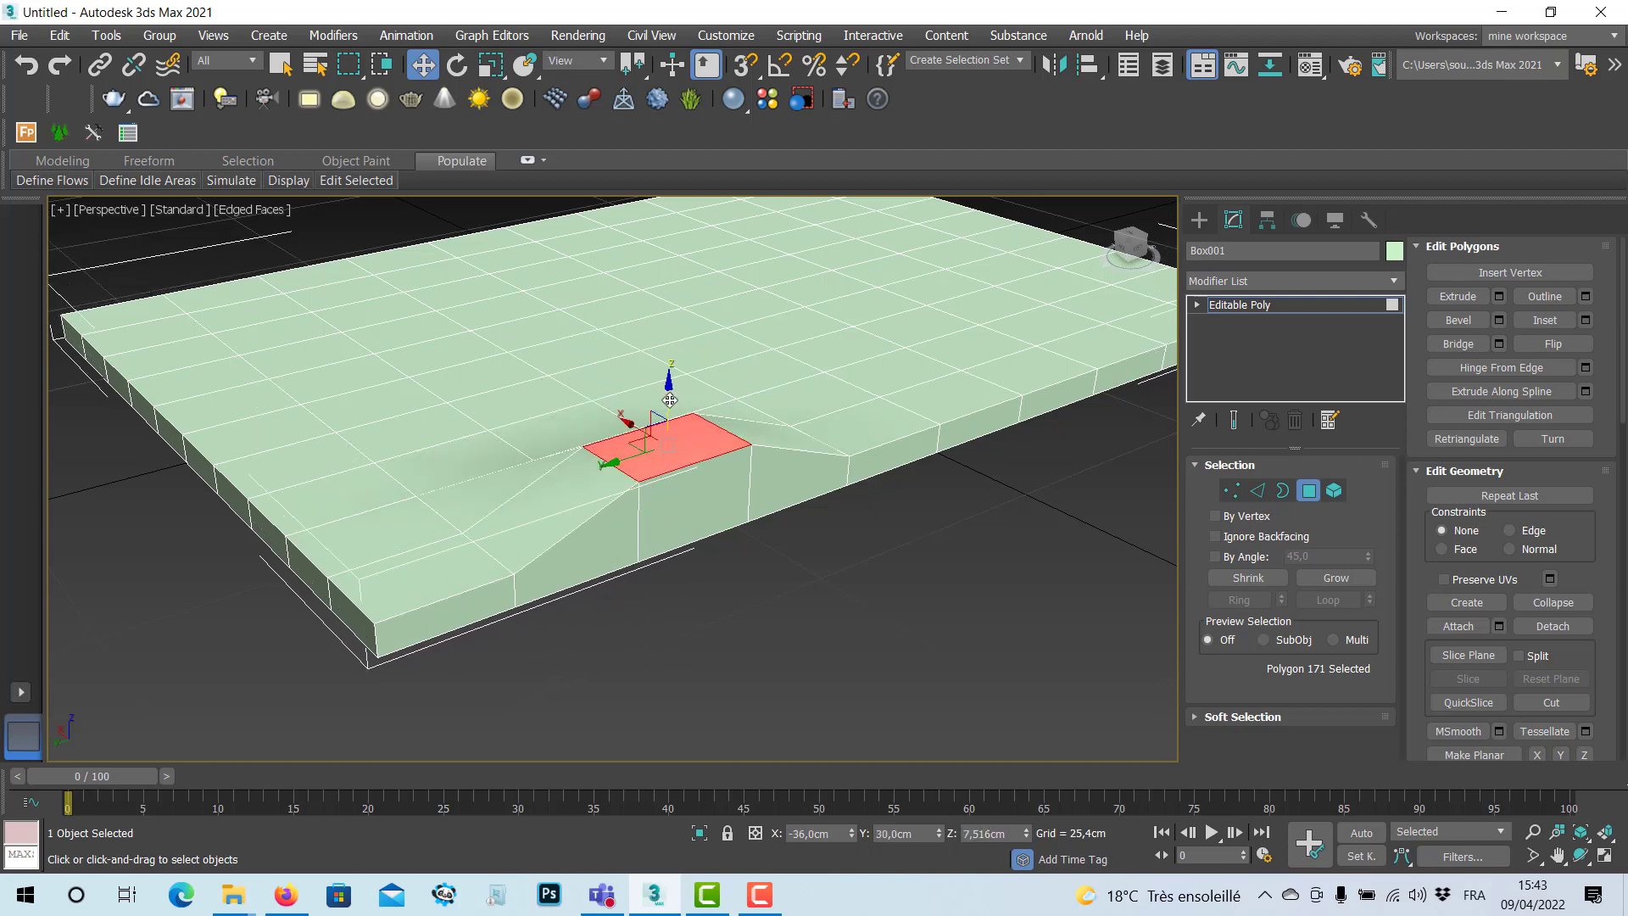
{"action": "key", "text": "ctrl+z"}
Select the four corner polygons on the underside of the slab.
{"action": "middle_click_drag", "start_coordinate": [700, 486], "coordinate": [675, 386], "text": "alt"}
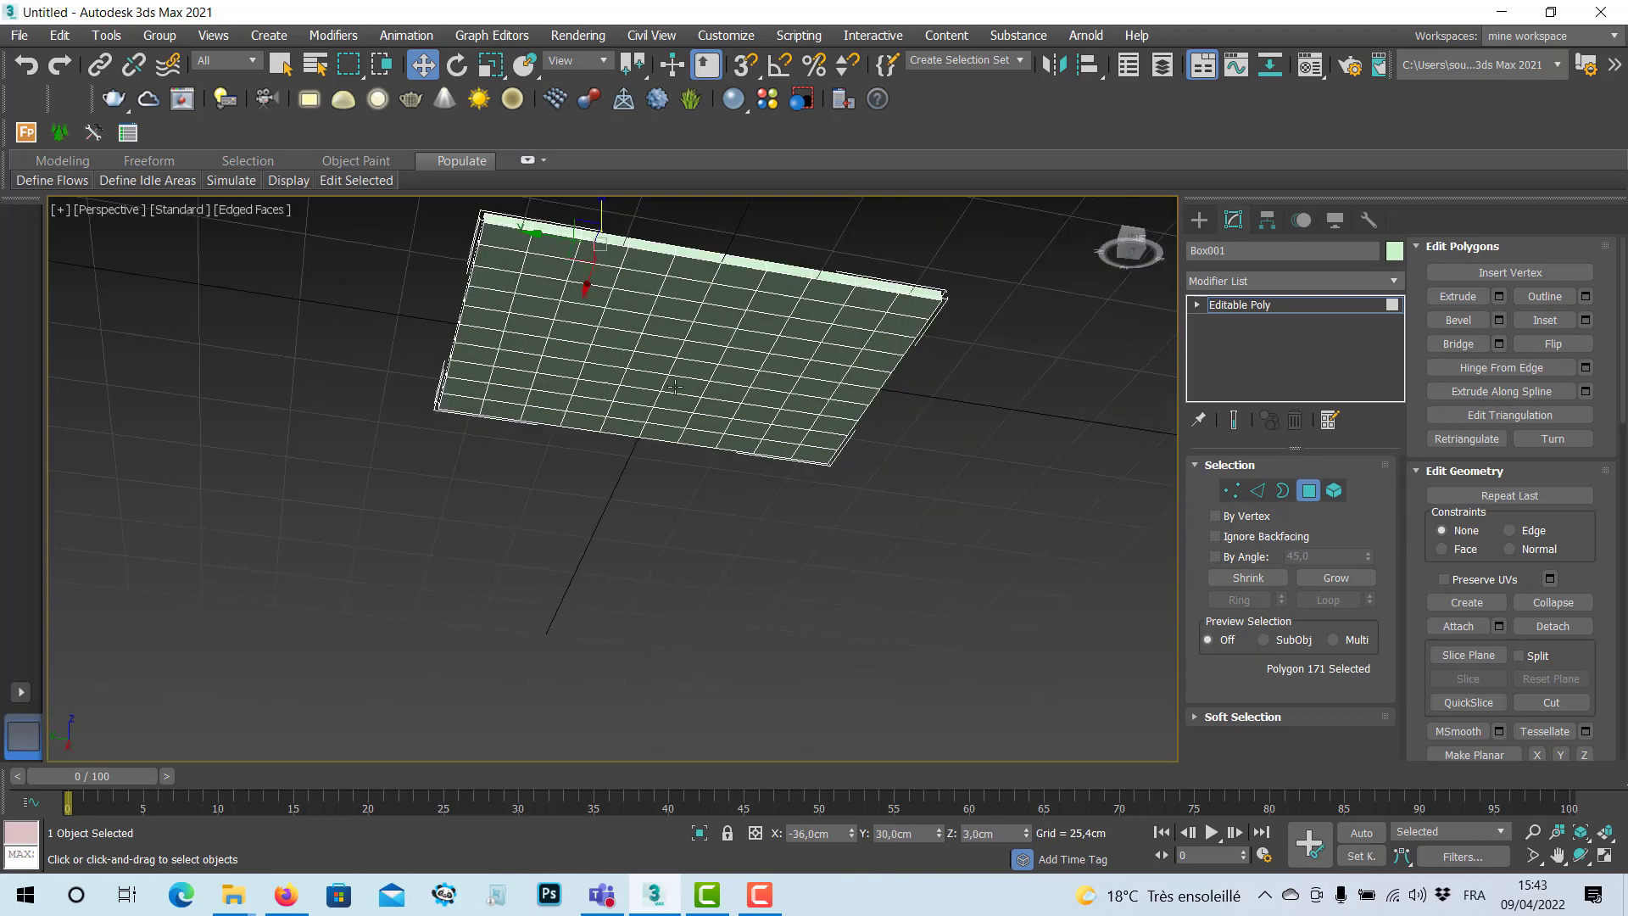
{"action": "left_click", "coordinate": [919, 308]}
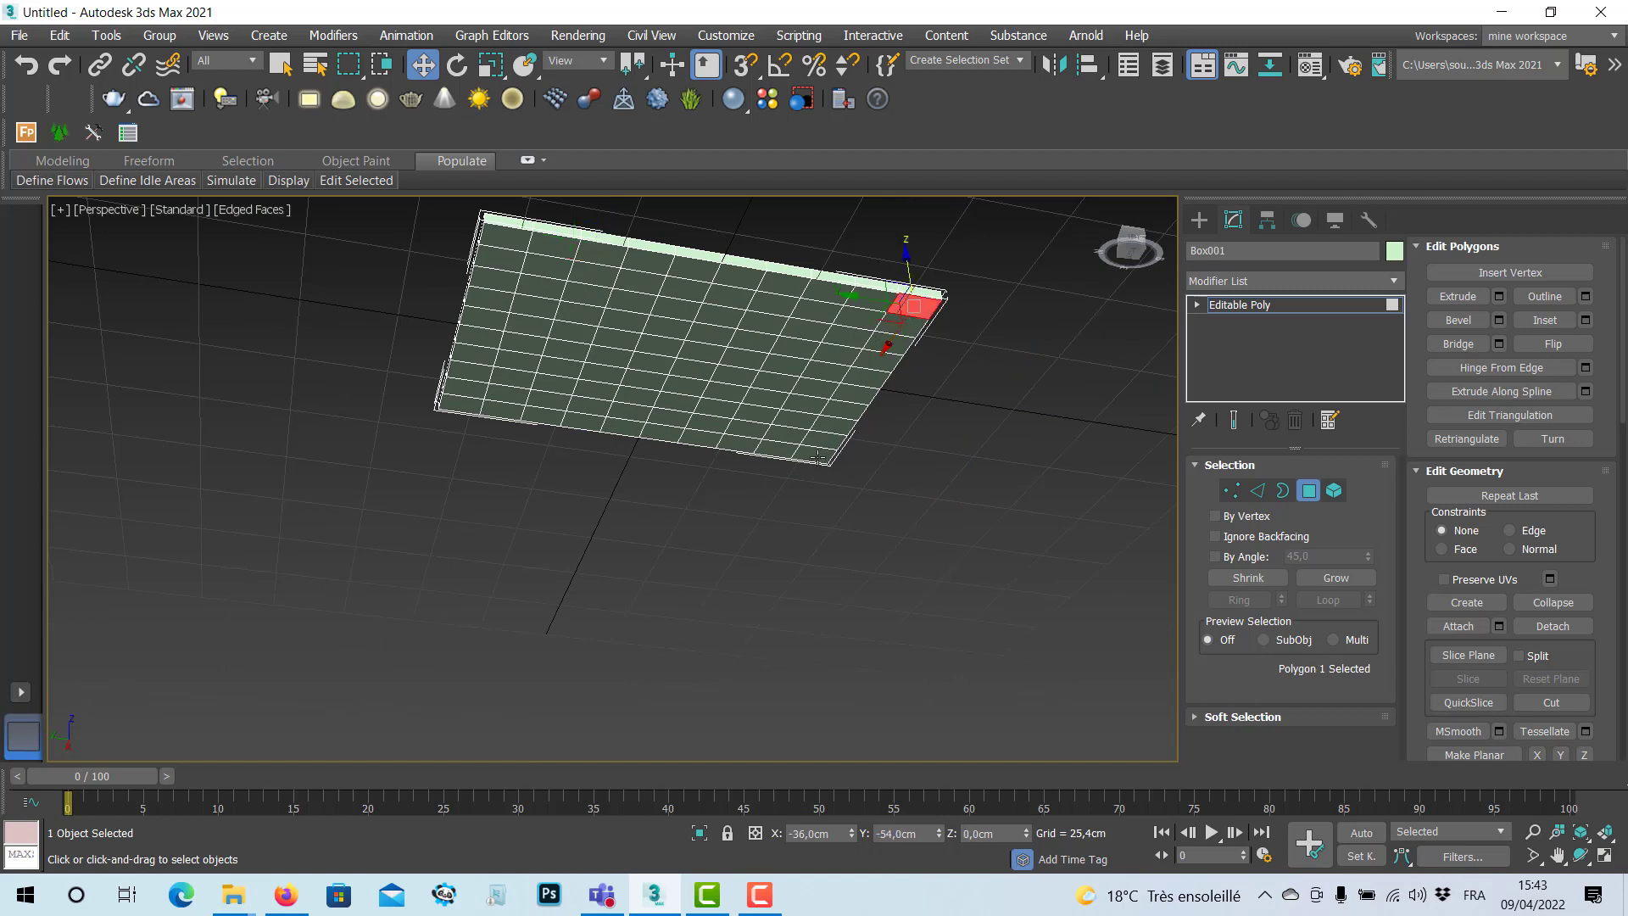
{"action": "left_click", "coordinate": [816, 455], "text": "ctrl"}
{"action": "left_click", "coordinate": [462, 405], "text": "ctrl"}
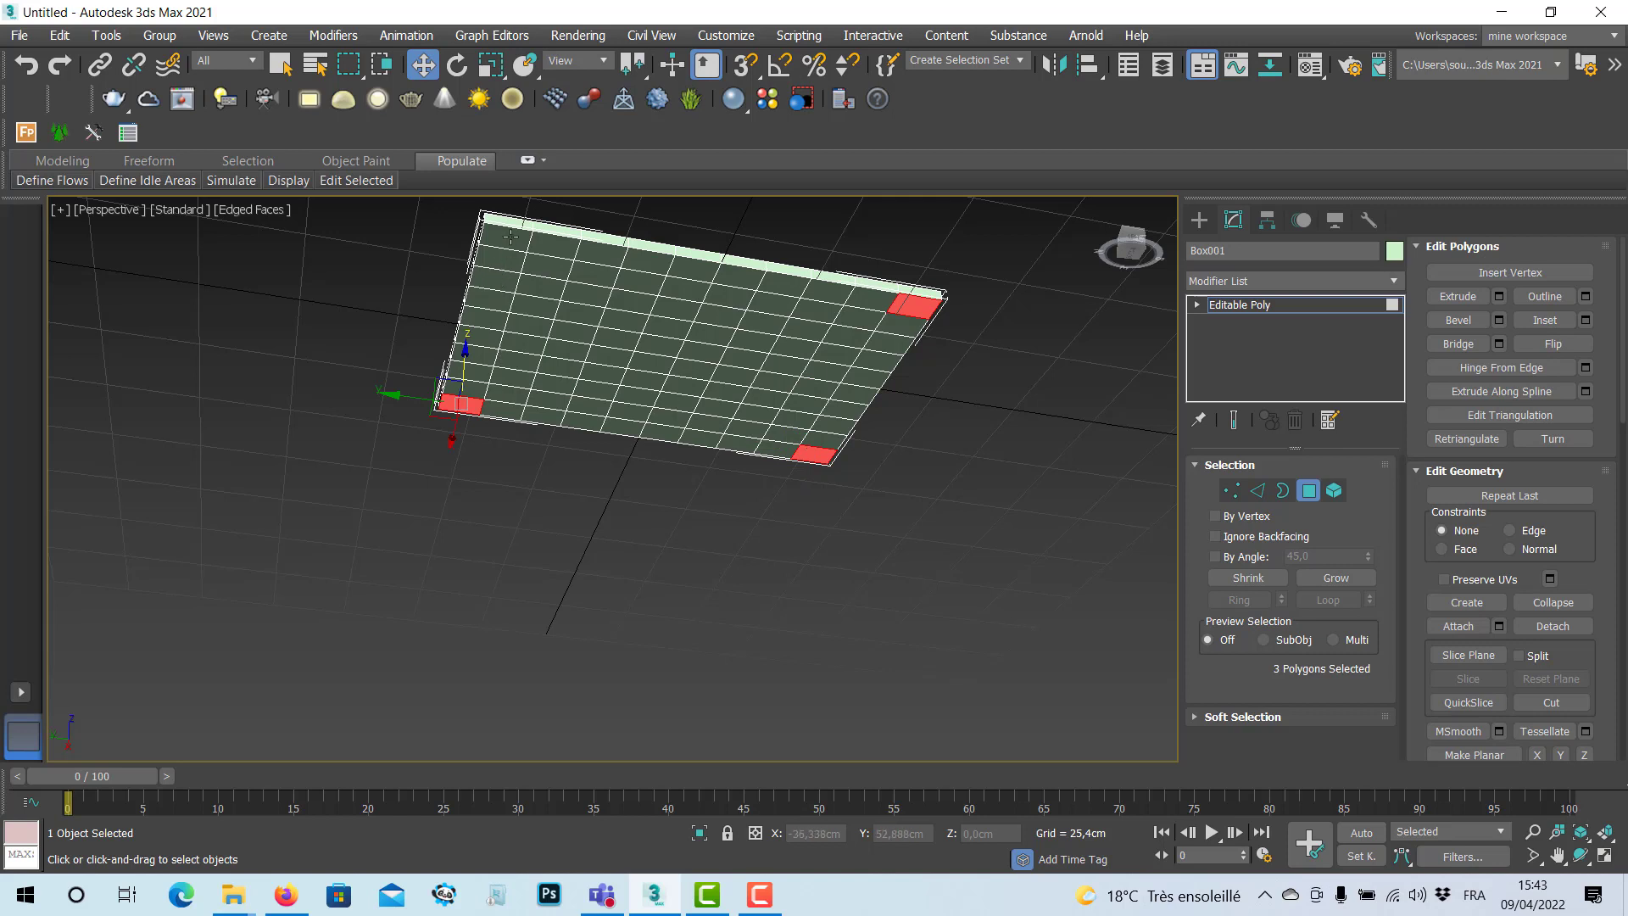
{"action": "left_click", "coordinate": [510, 237], "text": "ctrl"}
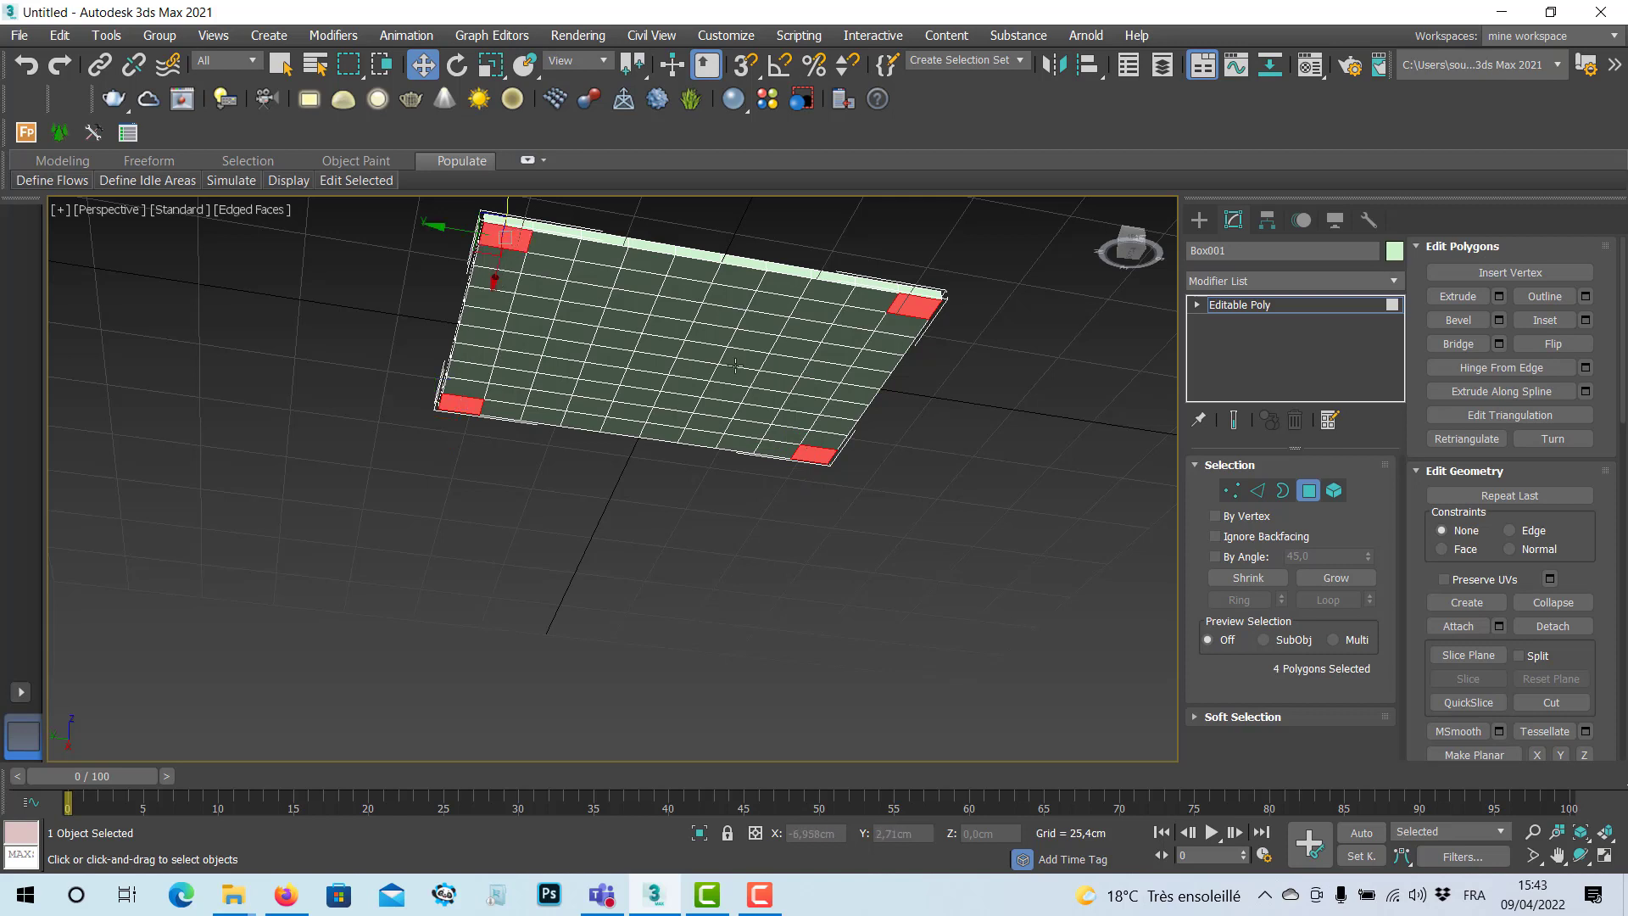
Extrude the four selected corner polygons by 70 cm to form the table legs.
{"action": "left_click", "coordinate": [1500, 296]}
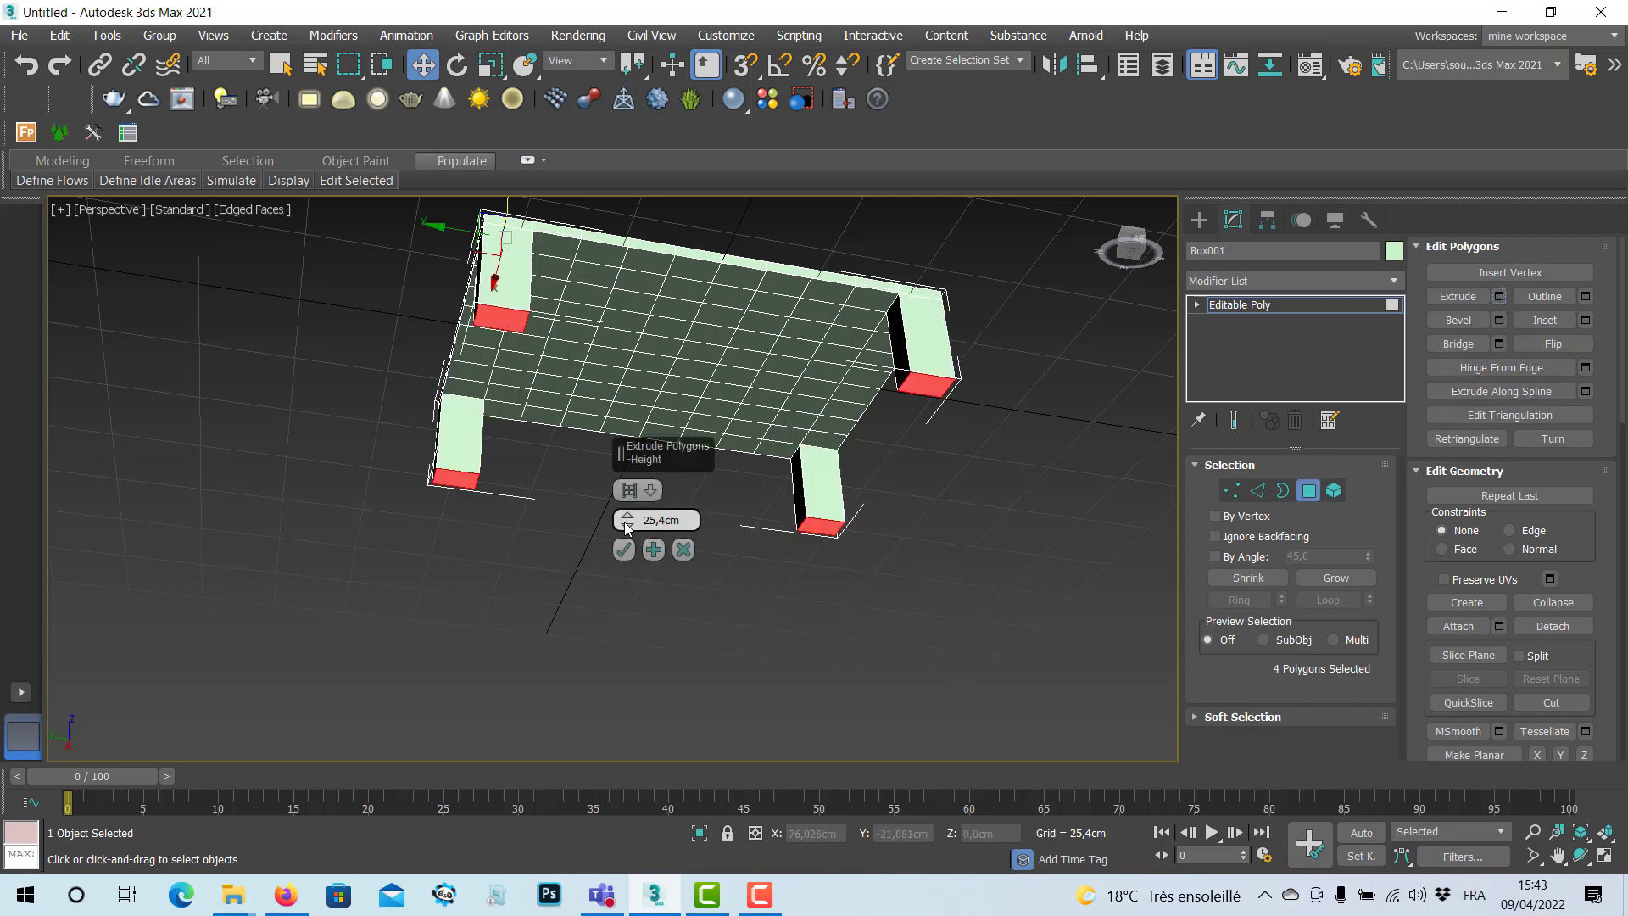
{"action": "left_click_drag", "start_coordinate": [624, 522], "coordinate": [624, 483]}
{"action": "double_click", "coordinate": [665, 521]}
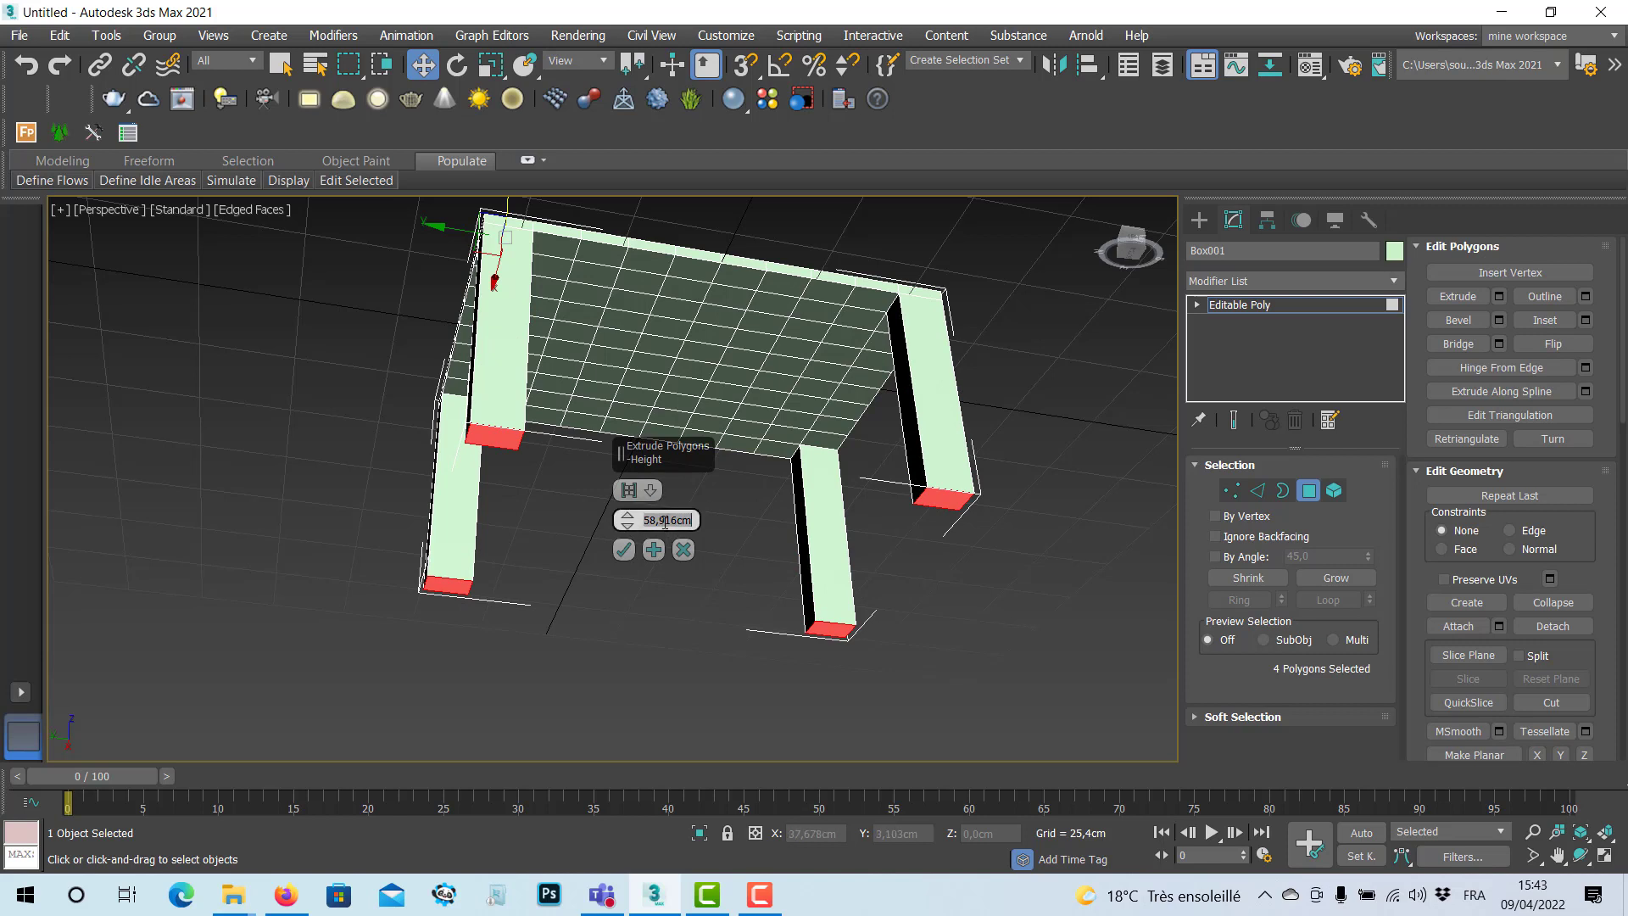
{"action": "type", "text": "70"}
{"action": "key", "text": "Return"}
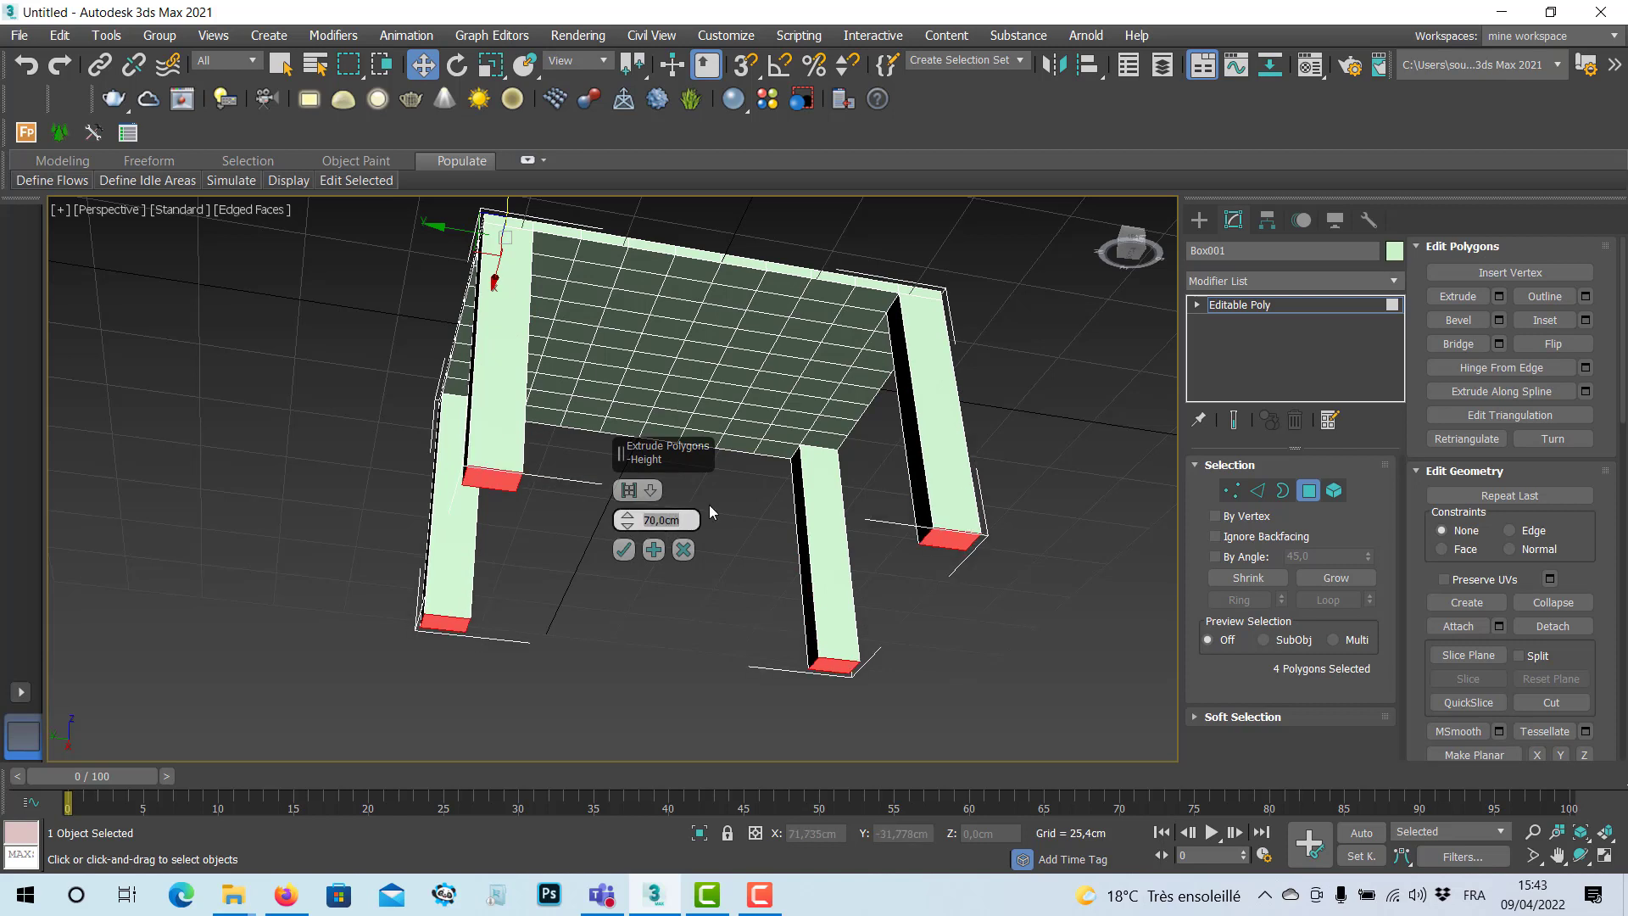
{"action": "left_click", "coordinate": [623, 550]}
Leave polygon sub-object editing and return to the whole table object.
{"action": "middle_click_drag", "start_coordinate": [671, 418], "coordinate": [695, 322], "text": "alt"}
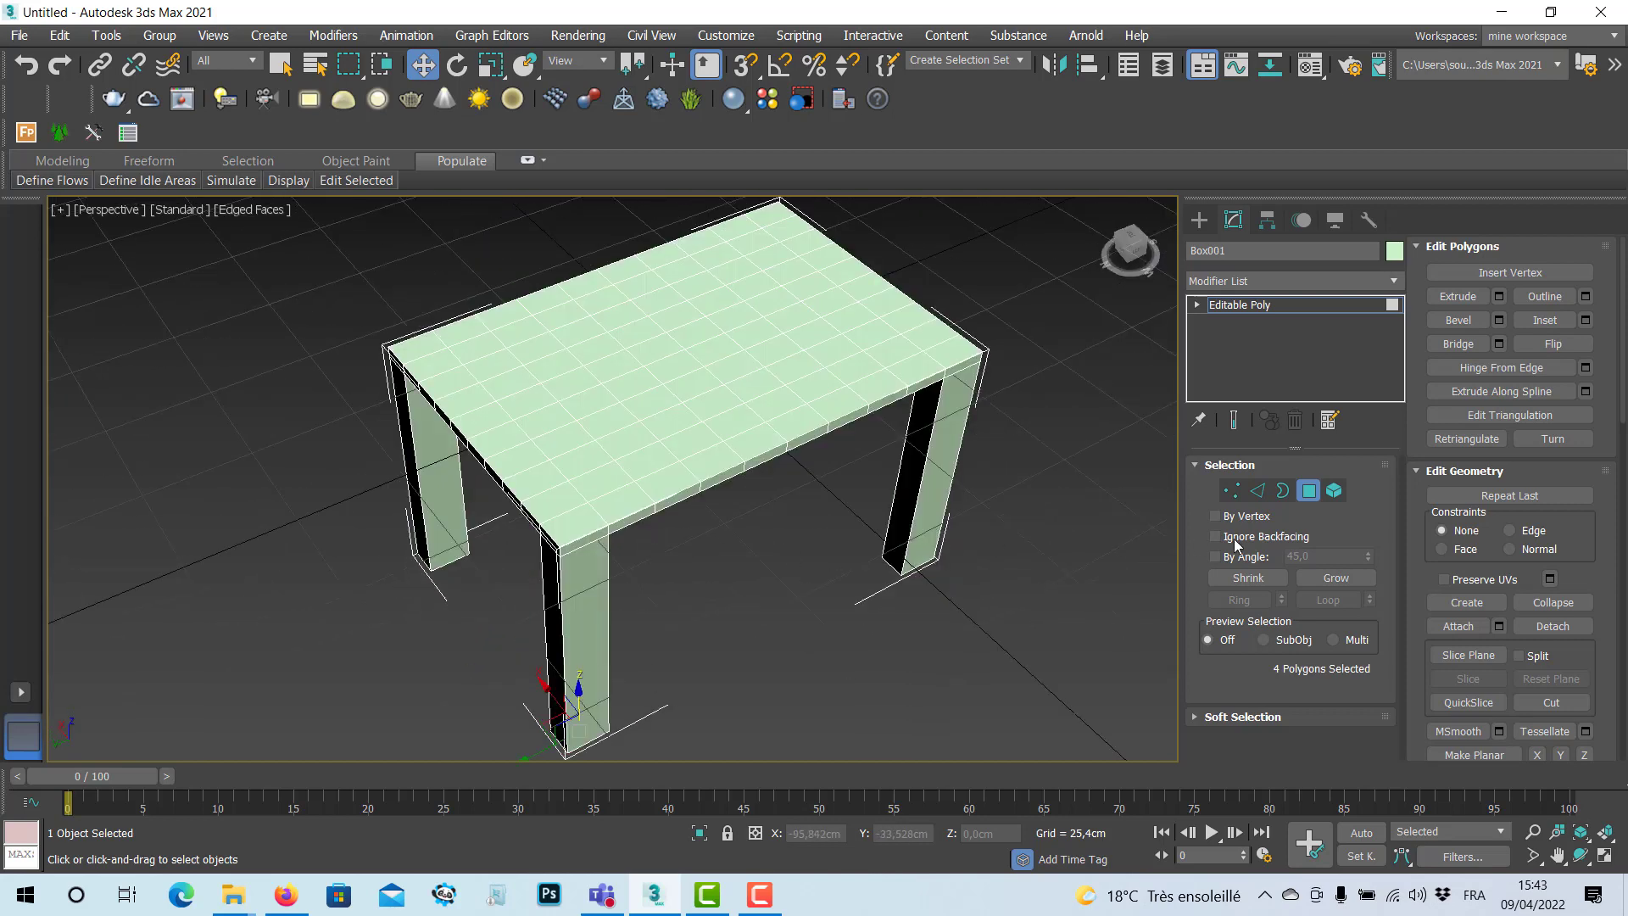
{"action": "left_click", "coordinate": [1310, 492]}
{"action": "middle_click_drag", "start_coordinate": [1027, 559], "coordinate": [903, 530], "text": "alt"}
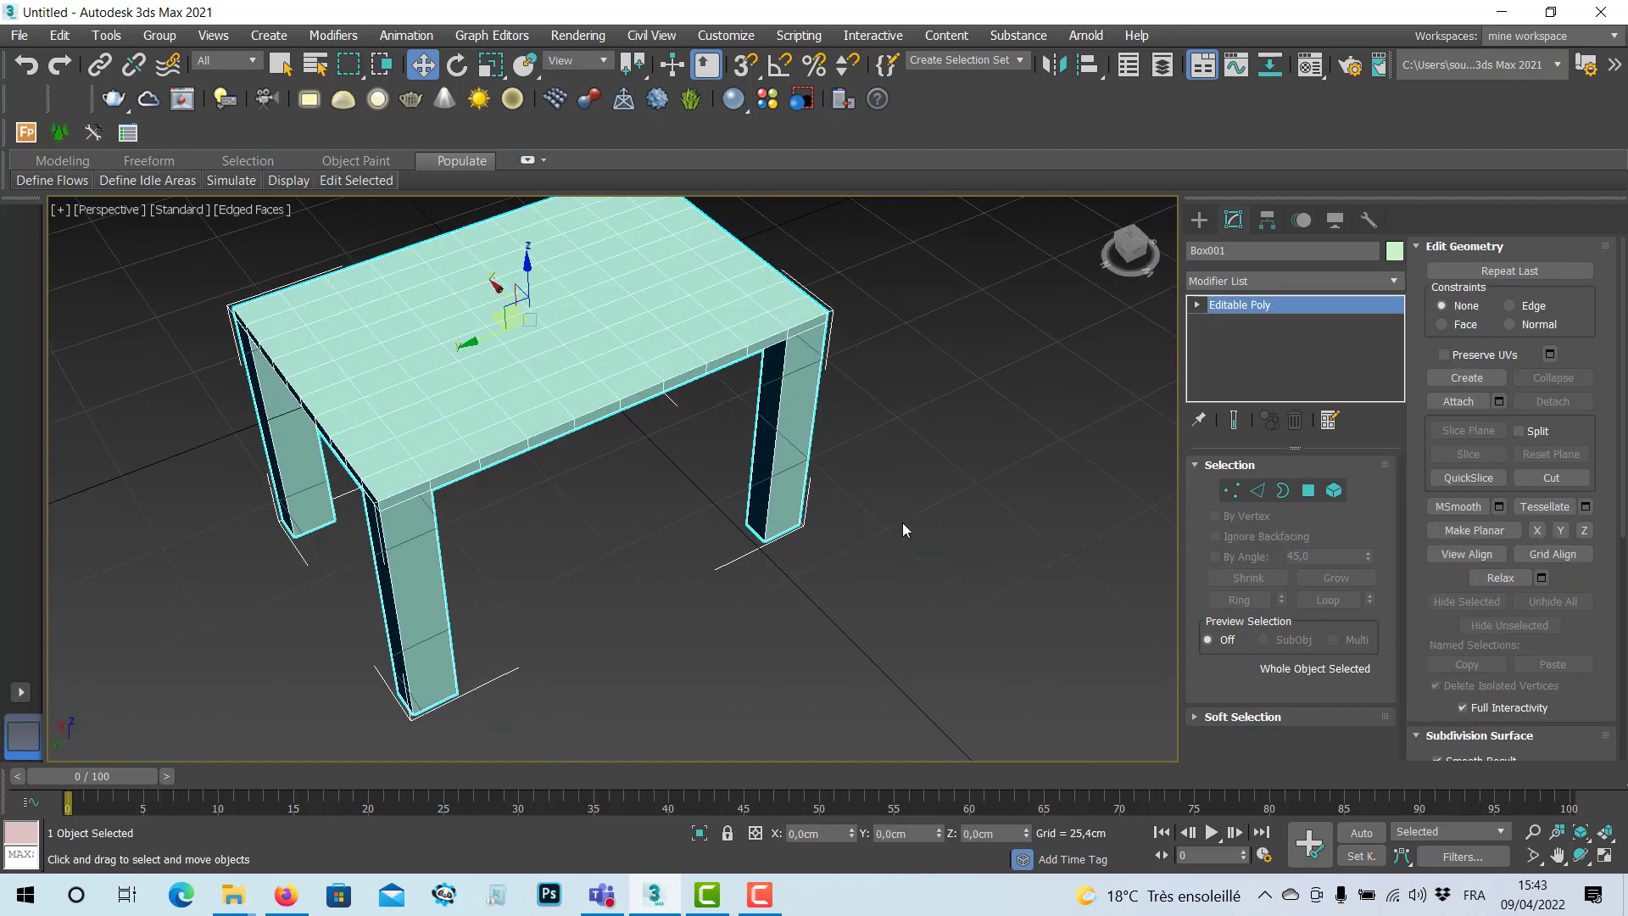